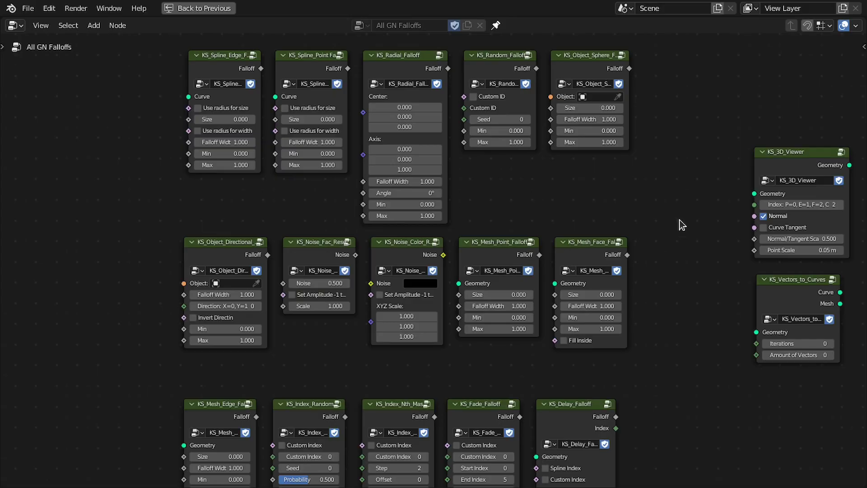
Look over the falloff node groups and take a closer look at the KS_3D_Viewer and KS_Vectors_to_Curves nodes.
{"action": "middle_click_drag", "start_coordinate": [679, 216], "coordinate": [684, 279]}
{"action": "scroll", "coordinate": [681, 258], "scroll_direction": "up", "scroll_amount": 3}
{"action": "scroll", "coordinate": [681, 278], "scroll_direction": "down", "scroll_amount": 2}
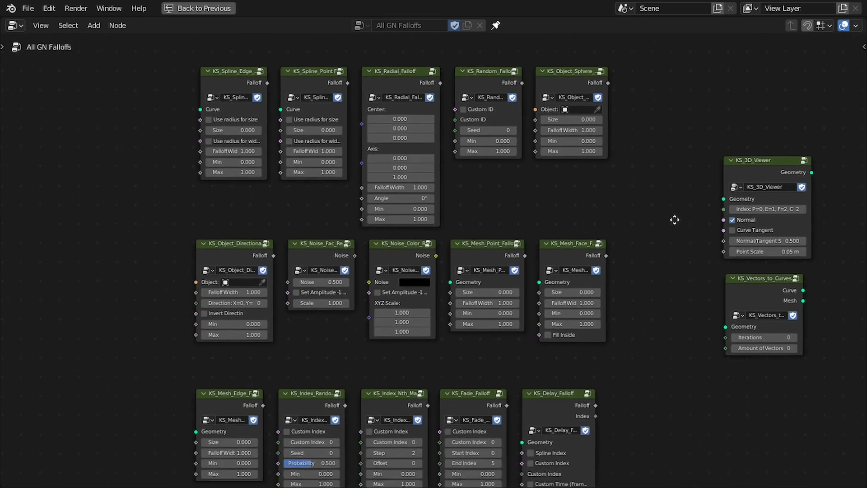
{"action": "middle_click_drag", "start_coordinate": [668, 245], "coordinate": [669, 232]}
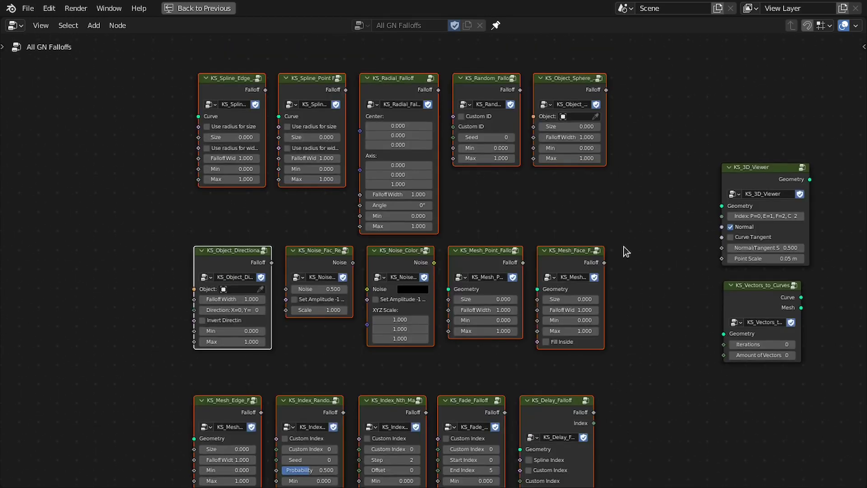
{"action": "left_click_drag", "start_coordinate": [142, 124], "coordinate": [583, 421]}
{"action": "left_click", "coordinate": [649, 229]}
{"action": "scroll", "coordinate": [614, 216], "scroll_direction": "up", "scroll_amount": 2}
{"action": "middle_click_drag", "start_coordinate": [682, 234], "coordinate": [485, 229]}
{"action": "scroll", "coordinate": [485, 229], "scroll_direction": "up", "scroll_amount": 3}
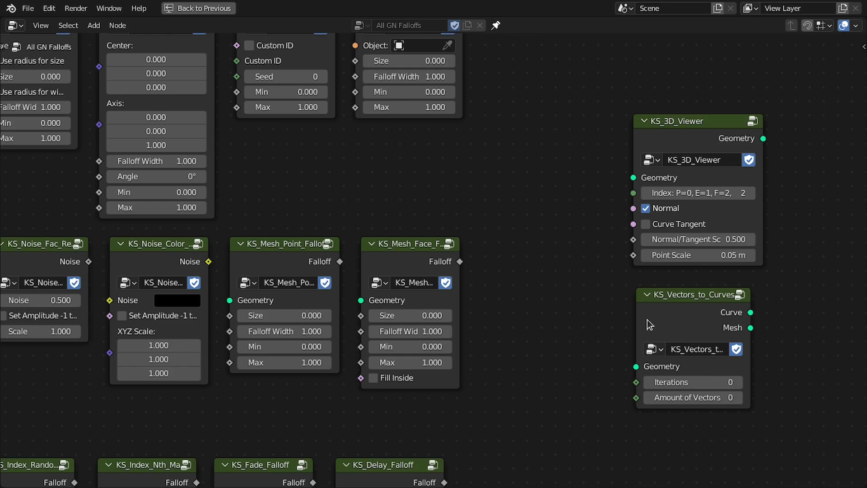
{"action": "scroll", "coordinate": [622, 303], "scroll_direction": "down", "scroll_amount": 5}
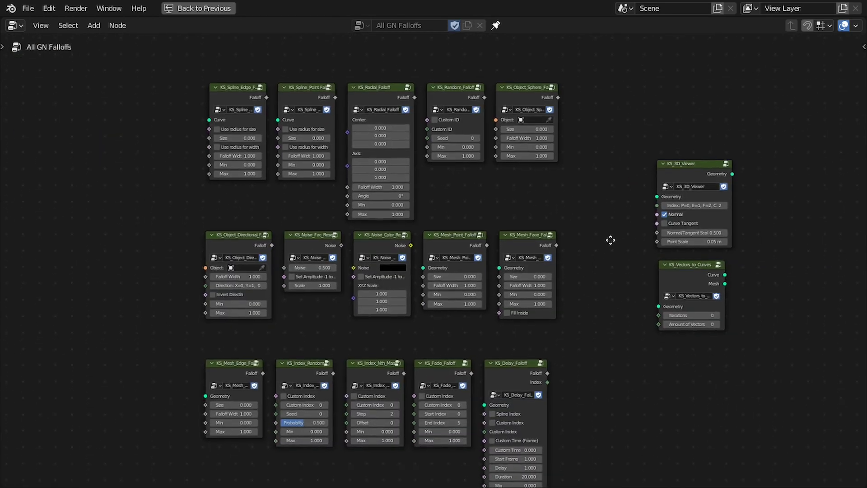
Survey all three rows of KS falloff node groups in the All GN Falloffs tree.
{"action": "left_click_drag", "start_coordinate": [126, 94], "coordinate": [687, 410]}
{"action": "scroll", "coordinate": [613, 232], "scroll_direction": "down", "scroll_amount": 3}
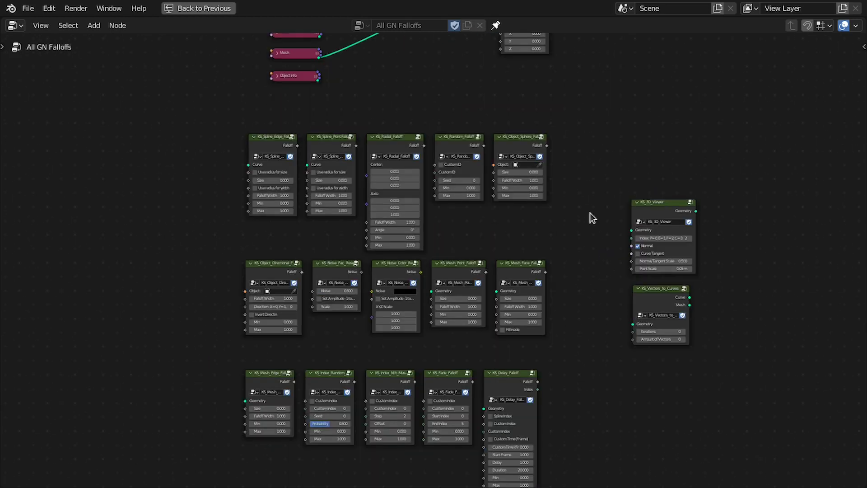
{"action": "scroll", "coordinate": [590, 213], "scroll_direction": "up", "scroll_amount": 1}
{"action": "middle_click_drag", "start_coordinate": [611, 232], "coordinate": [614, 203]}
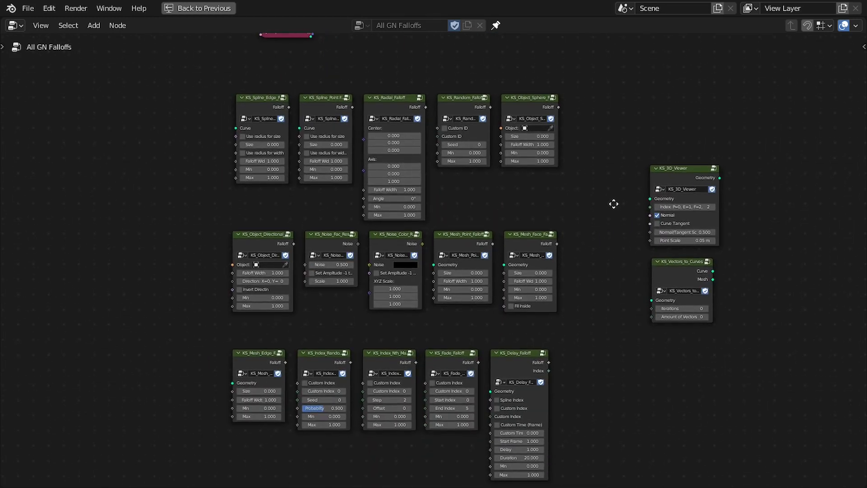
{"action": "left_click_drag", "start_coordinate": [144, 100], "coordinate": [592, 413]}
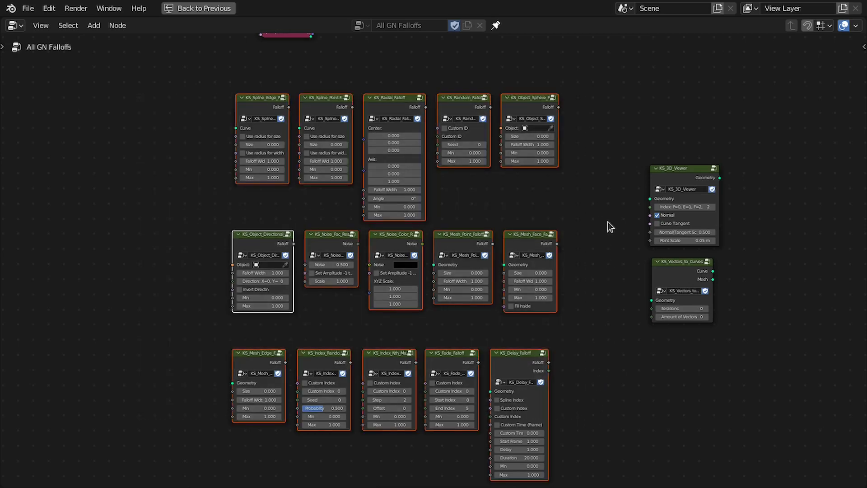
{"action": "scroll", "coordinate": [604, 215], "scroll_direction": "up", "scroll_amount": 1}
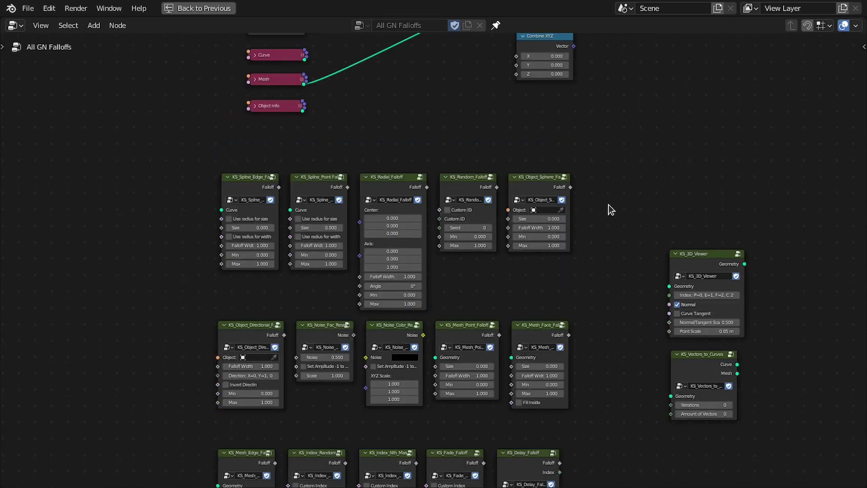
{"action": "scroll", "coordinate": [620, 274], "scroll_direction": "down", "scroll_amount": 1}
{"action": "middle_click_drag", "start_coordinate": [622, 279], "coordinate": [635, 186], "text": "shift"}
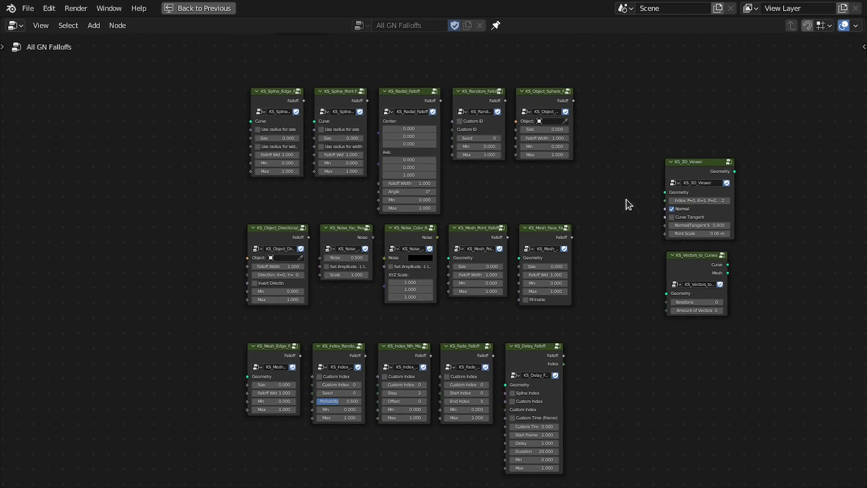
{"action": "left_click_drag", "start_coordinate": [188, 107], "coordinate": [573, 370]}
{"action": "scroll", "coordinate": [608, 236], "scroll_direction": "up", "scroll_amount": 1}
{"action": "middle_click_drag", "start_coordinate": [608, 236], "coordinate": [596, 341]}
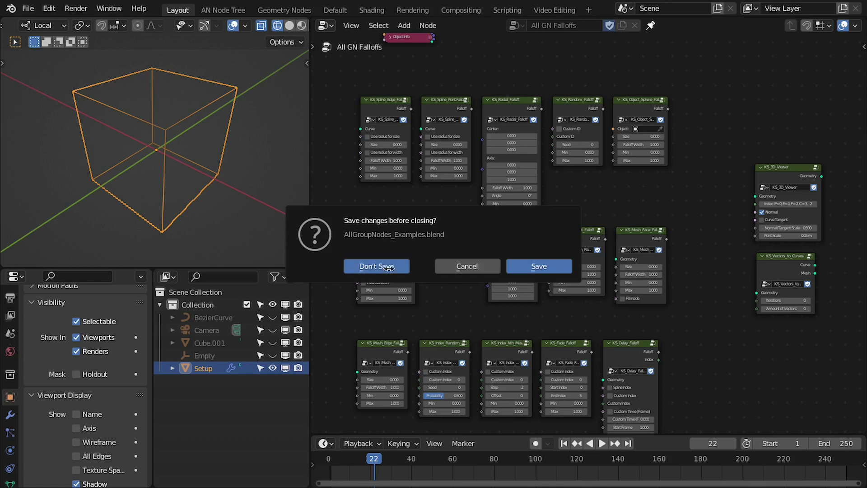
Leave AllGroupNodes_Examples.blend without saving its changes and view the Example node tree.
{"action": "left_click", "coordinate": [377, 266]}
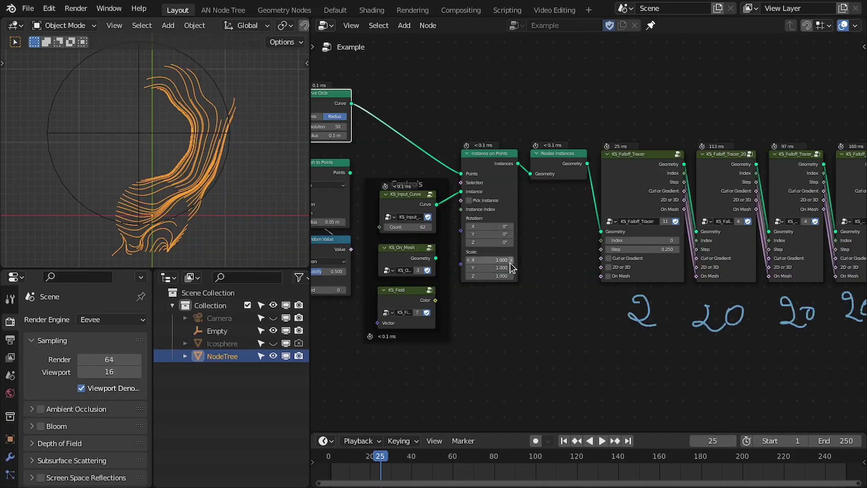
{"action": "scroll", "coordinate": [620, 301], "scroll_direction": "up", "scroll_amount": 3}
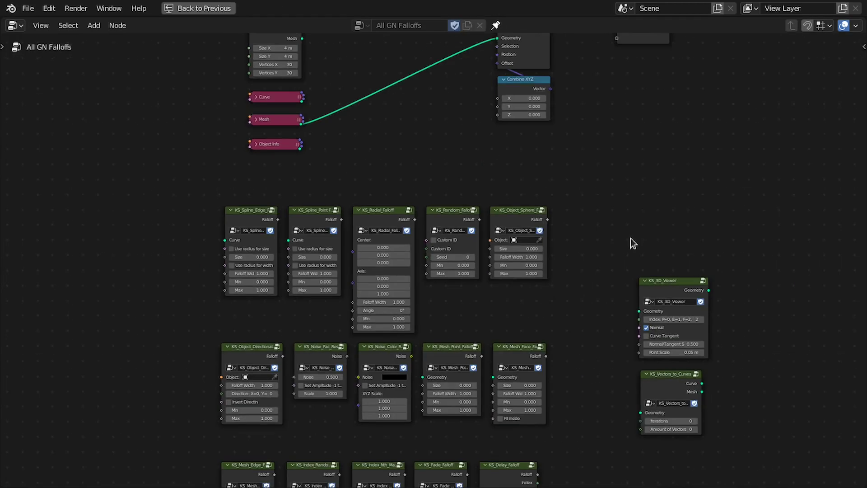
Place a copy of the KS_3D_Viewer node on the link between Set Position and Group Output.
{"action": "middle_click_drag", "start_coordinate": [713, 295], "coordinate": [682, 266]}
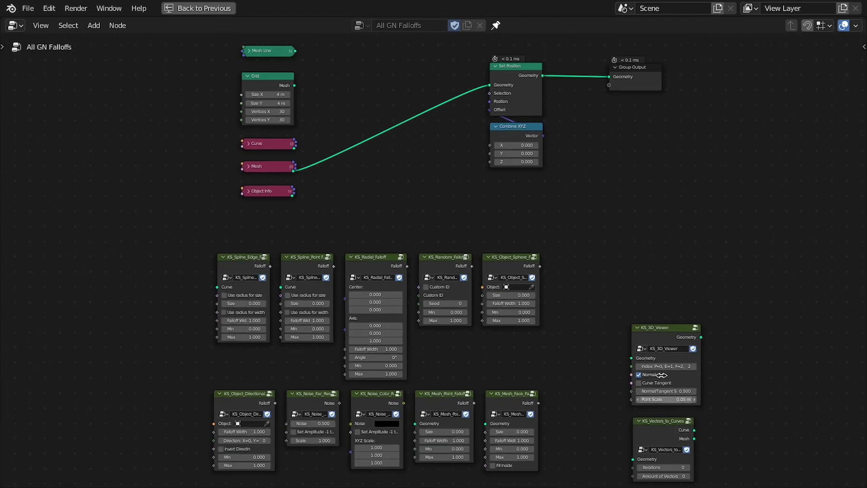
{"action": "scroll", "coordinate": [661, 409], "scroll_direction": "up", "scroll_amount": 2}
{"action": "left_click", "coordinate": [725, 347]}
{"action": "left_click_drag", "start_coordinate": [725, 348], "coordinate": [672, 158]}
{"action": "middle_click_drag", "start_coordinate": [670, 165], "coordinate": [676, 362]}
{"action": "left_click_drag", "start_coordinate": [681, 349], "coordinate": [633, 197]}
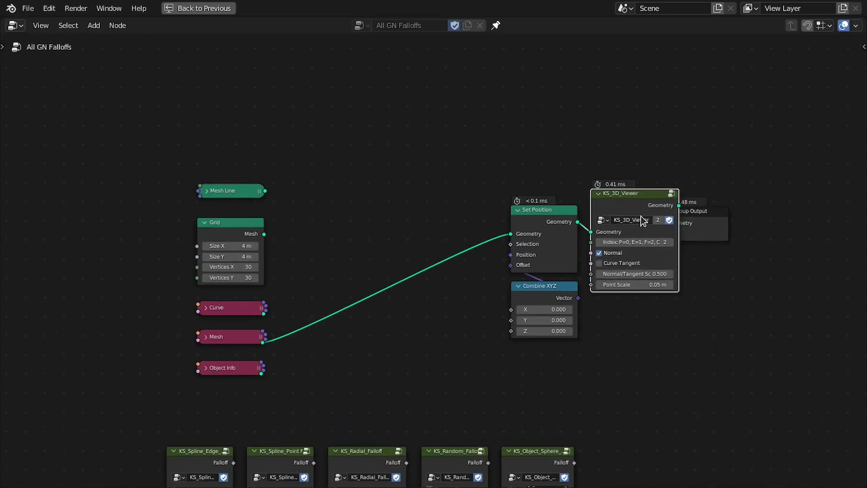
Restore the full workspace layout and show the cube with solid shading in the 3D viewport.
{"action": "key", "text": "ctrl+space"}
{"action": "scroll", "coordinate": [552, 203], "scroll_direction": "up", "scroll_amount": 2}
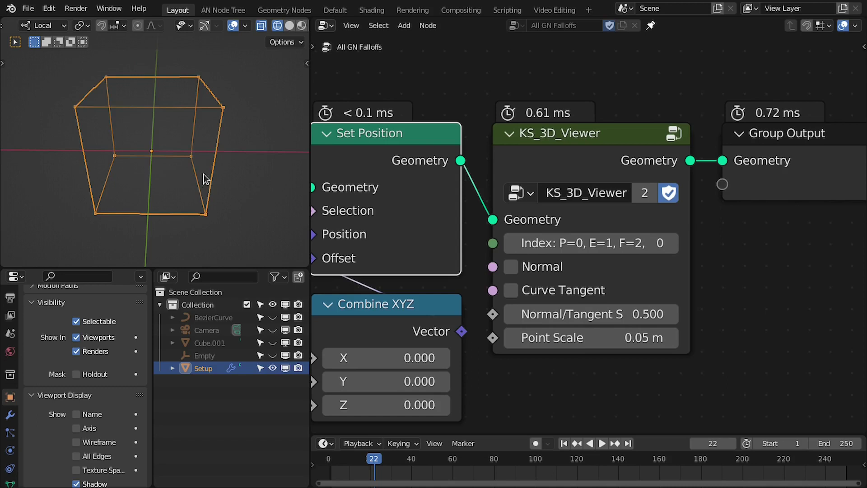
{"action": "middle_click_drag", "start_coordinate": [203, 178], "coordinate": [126, 179]}
{"action": "key", "text": "z"}
{"action": "left_click", "coordinate": [199, 176]}
{"action": "middle_click_drag", "start_coordinate": [276, 176], "coordinate": [170, 176]}
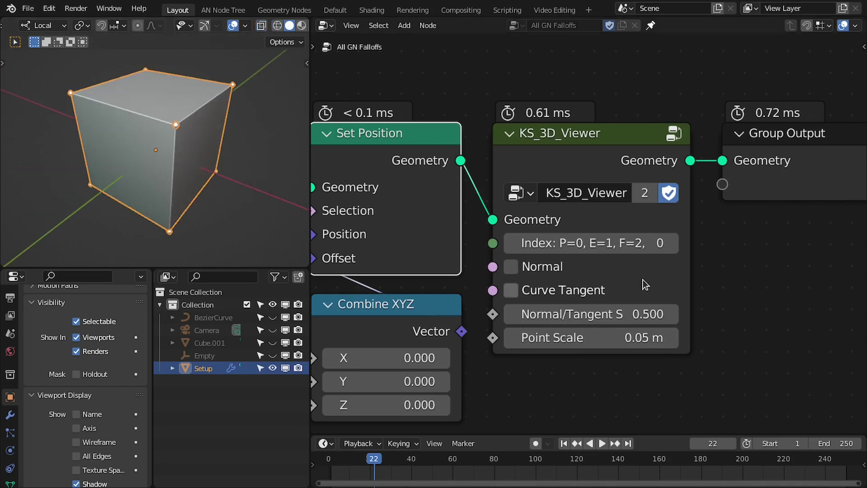
Step the KS_3D_Viewer index through 1, 2 and 3 on the cube.
{"action": "scroll", "coordinate": [680, 239], "scroll_direction": "up", "scroll_amount": 3}
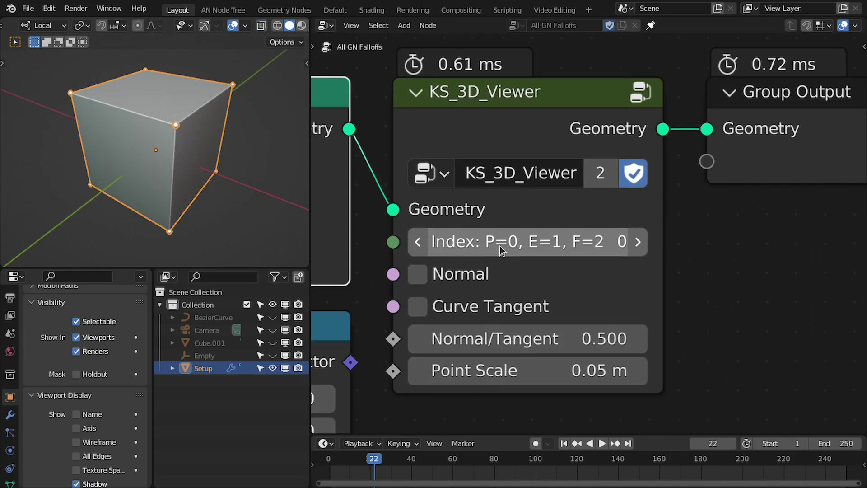
{"action": "left_click_drag", "start_coordinate": [656, 243], "coordinate": [700, 246]}
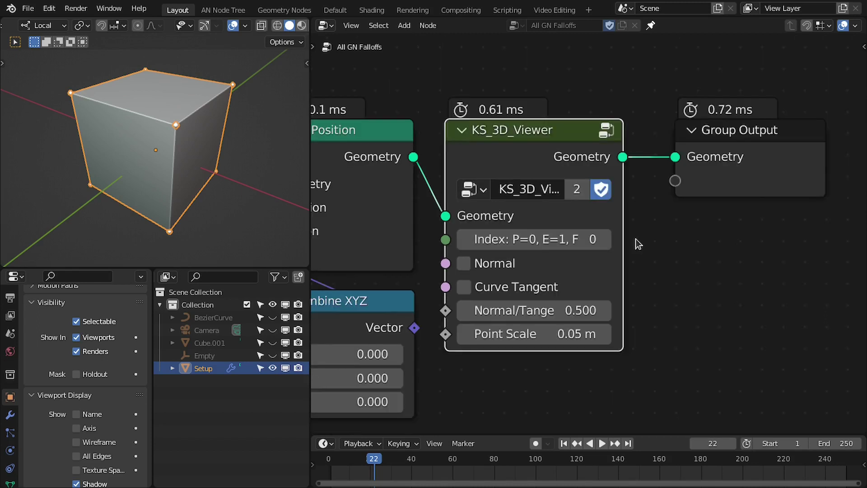
{"action": "middle_click_drag", "start_coordinate": [291, 182], "coordinate": [537, 231]}
{"action": "left_click", "coordinate": [636, 237]}
{"action": "middle_click_drag", "start_coordinate": [120, 140], "coordinate": [123, 117]}
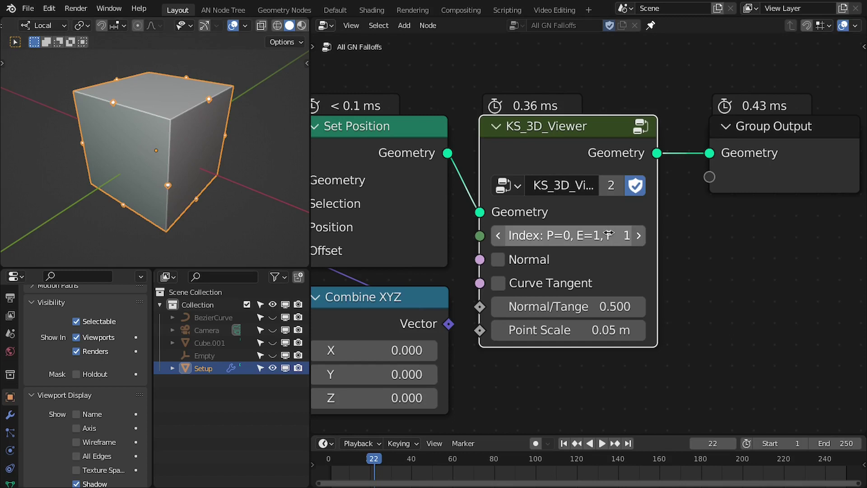
{"action": "left_click", "coordinate": [637, 238]}
{"action": "middle_click_drag", "start_coordinate": [173, 155], "coordinate": [108, 109]}
{"action": "left_click", "coordinate": [638, 235]}
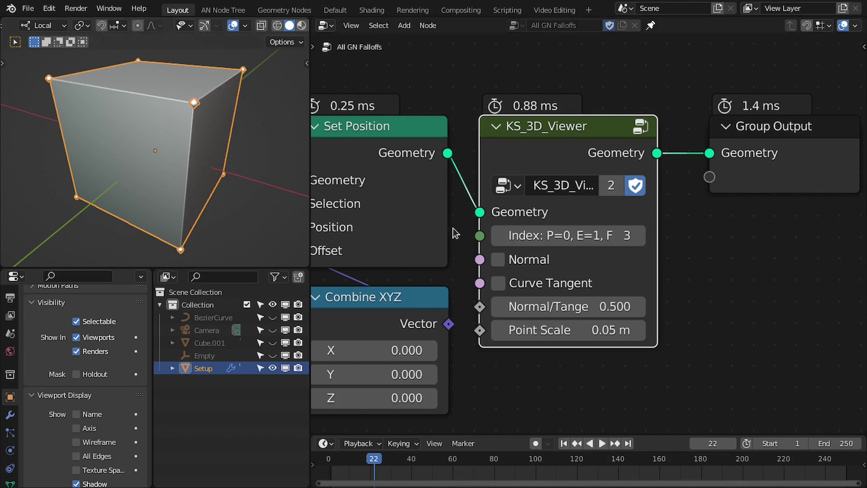
Turn on Normal in the KS_3D_Viewer node and lower its index to 0.
{"action": "left_click", "coordinate": [524, 261]}
{"action": "left_click", "coordinate": [499, 236]}
{"action": "left_click", "coordinate": [499, 236]}
{"action": "left_click", "coordinate": [500, 237]}
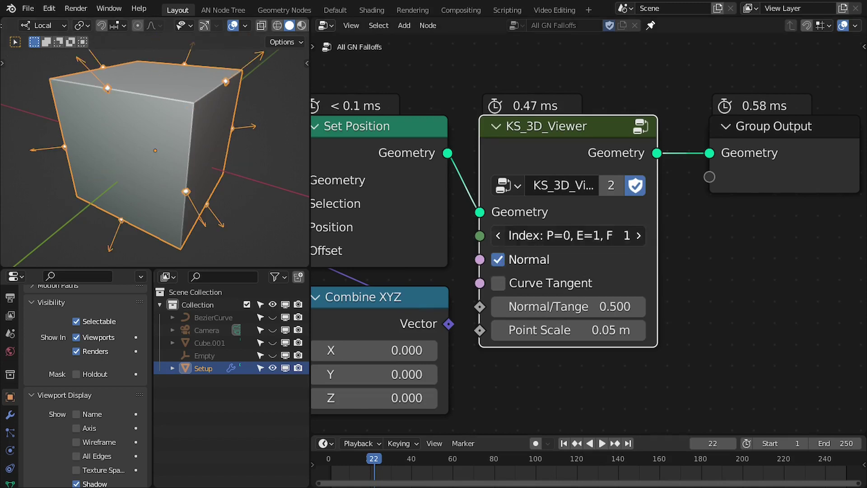
{"action": "scroll", "coordinate": [165, 149], "scroll_direction": "down", "scroll_amount": 2}
{"action": "middle_click_drag", "start_coordinate": [165, 149], "coordinate": [250, 153]}
{"action": "scroll", "coordinate": [174, 143], "scroll_direction": "up", "scroll_amount": 2}
{"action": "scroll", "coordinate": [174, 142], "scroll_direction": "down", "scroll_amount": 3}
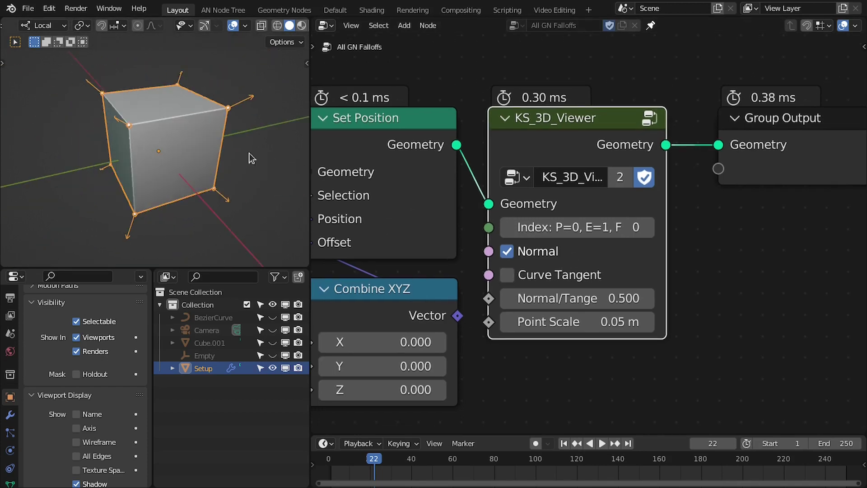
{"action": "middle_click_drag", "start_coordinate": [531, 230], "coordinate": [567, 225]}
{"action": "middle_click_drag", "start_coordinate": [210, 170], "coordinate": [180, 174]}
Connect the Curve node's geometry to the Set Position node and view the result from the top.
{"action": "scroll", "coordinate": [493, 227], "scroll_direction": "down", "scroll_amount": 5}
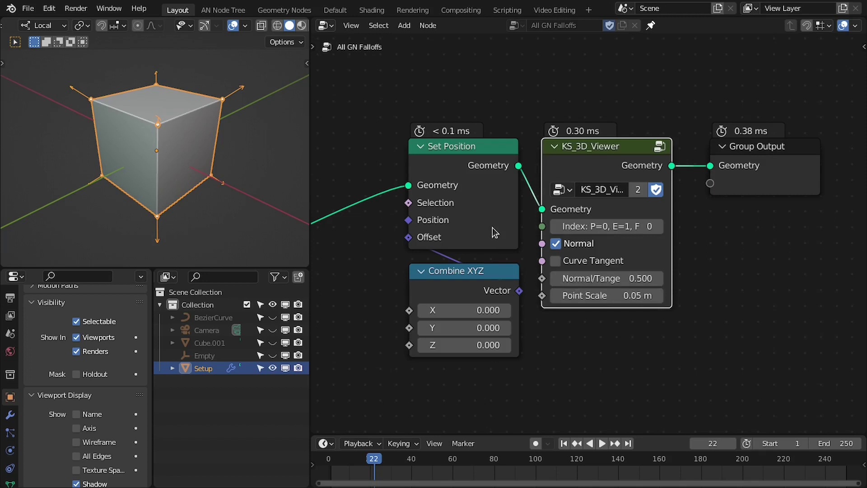
{"action": "key", "text": "Home"}
{"action": "left_click_drag", "start_coordinate": [412, 227], "coordinate": [687, 137]}
{"action": "mouse_move", "coordinate": [188, 175]}
{"action": "middle_mouse_down"}
{"action": "mouse_move", "coordinate": [192, 192]}
{"action": "mouse_move", "coordinate": [167, 162]}
{"action": "mouse_move", "coordinate": [176, 165]}
{"action": "middle_mouse_up"}
{"action": "key", "text": "KP_7"}
{"action": "scroll", "coordinate": [180, 189], "scroll_direction": "up", "scroll_amount": 4}
{"action": "scroll", "coordinate": [127, 160], "scroll_direction": "down", "scroll_amount": 2}
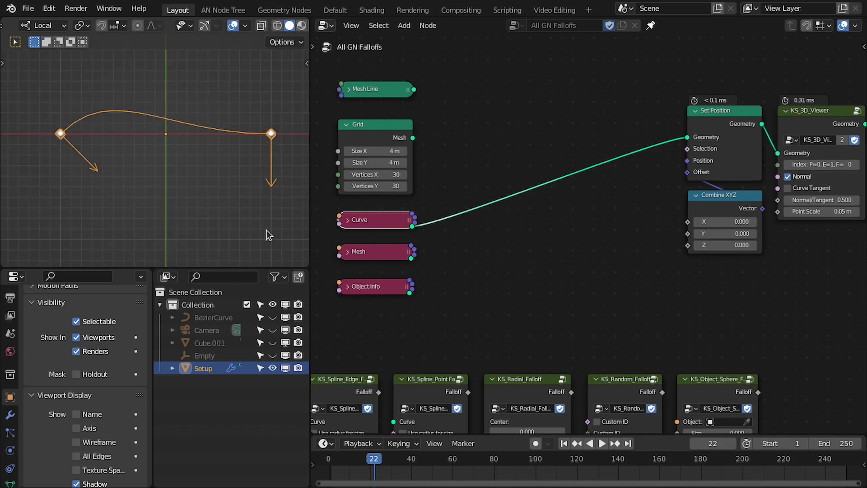
Turn on Curve Tangent in the KS_3D_Viewer node.
{"action": "middle_click_drag", "start_coordinate": [546, 241], "coordinate": [426, 238]}
{"action": "scroll", "coordinate": [703, 212], "scroll_direction": "up", "scroll_amount": 4}
{"action": "left_click", "coordinate": [678, 176]}
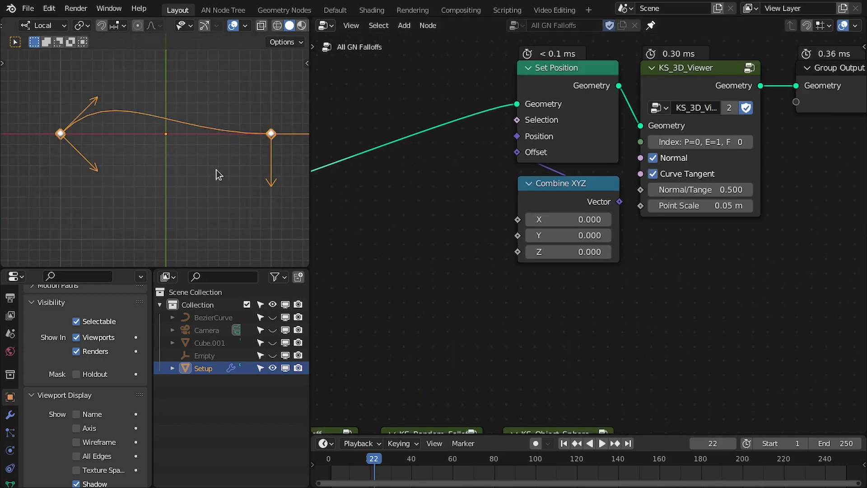
Examine the normal and tangent arrows at the curve's points in perspective and from the top.
{"action": "middle_click_drag", "start_coordinate": [113, 137], "coordinate": [163, 171]}
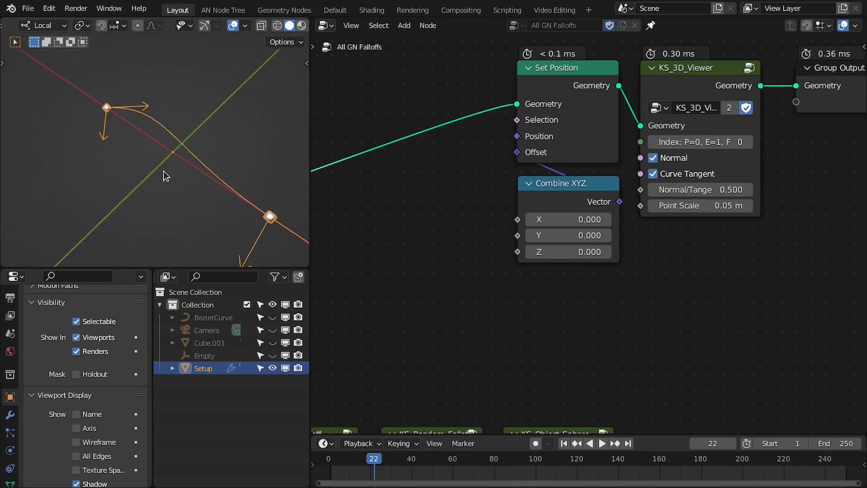
{"action": "key", "text": "KP_7"}
{"action": "scroll", "coordinate": [644, 160], "scroll_direction": "down", "scroll_amount": 1}
{"action": "middle_click_drag", "start_coordinate": [677, 138], "coordinate": [646, 204]}
{"action": "scroll", "coordinate": [565, 174], "scroll_direction": "up", "scroll_amount": 3}
{"action": "scroll", "coordinate": [568, 203], "scroll_direction": "down", "scroll_amount": 2}
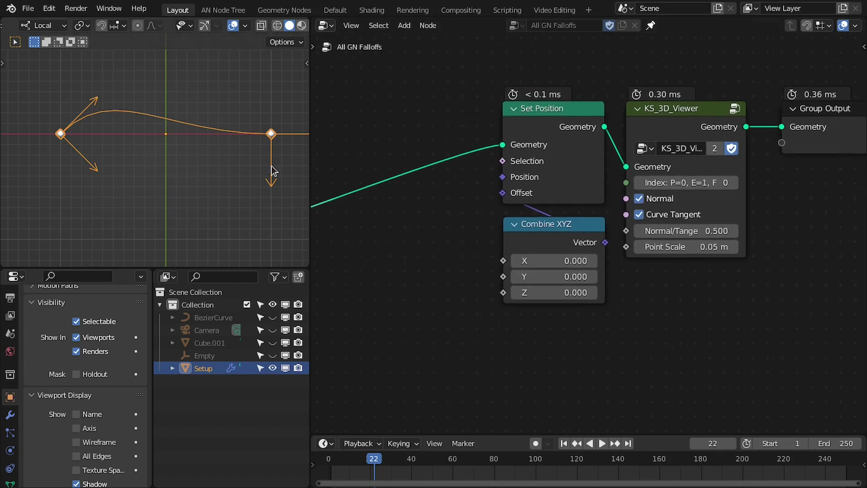
{"action": "scroll", "coordinate": [649, 204], "scroll_direction": "down", "scroll_amount": 2}
{"action": "scroll", "coordinate": [664, 205], "scroll_direction": "up", "scroll_amount": 3}
{"action": "scroll", "coordinate": [637, 217], "scroll_direction": "down", "scroll_amount": 3}
{"action": "scroll", "coordinate": [660, 222], "scroll_direction": "up", "scroll_amount": 3}
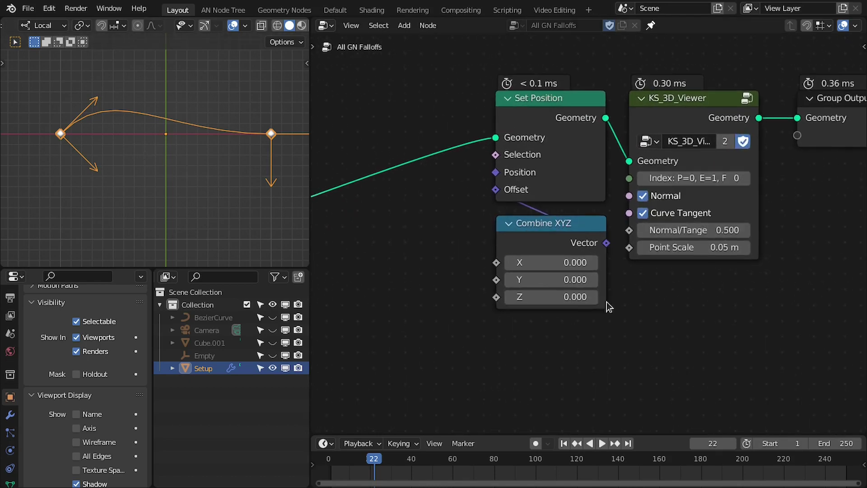
Connect the Grid mesh to the Set Position node's geometry input and mute the KS_3D_Viewer node.
{"action": "scroll", "coordinate": [276, 179], "scroll_direction": "down", "scroll_amount": 2}
{"action": "middle_click_drag", "start_coordinate": [559, 164], "coordinate": [562, 192]}
{"action": "scroll", "coordinate": [539, 222], "scroll_direction": "down", "scroll_amount": 3}
{"action": "middle_click_drag", "start_coordinate": [539, 222], "coordinate": [619, 175]}
{"action": "middle_click_drag", "start_coordinate": [524, 205], "coordinate": [604, 186]}
{"action": "middle_click_drag", "start_coordinate": [490, 242], "coordinate": [505, 265]}
{"action": "left_click_drag", "start_coordinate": [363, 134], "coordinate": [684, 132]}
Duplicate the spline edge falloff node, place the copy between the input nodes and Combine XYZ, and maximize the node editor.
{"action": "scroll", "coordinate": [620, 125], "scroll_direction": "right", "scroll_amount": 10, "text": "ctrl"}
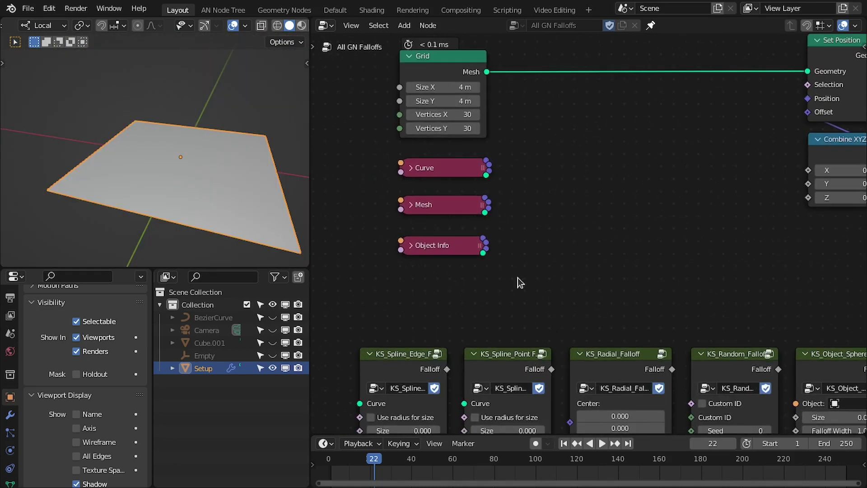
{"action": "scroll", "coordinate": [370, 334], "scroll_direction": "right", "scroll_amount": 1, "text": "ctrl"}
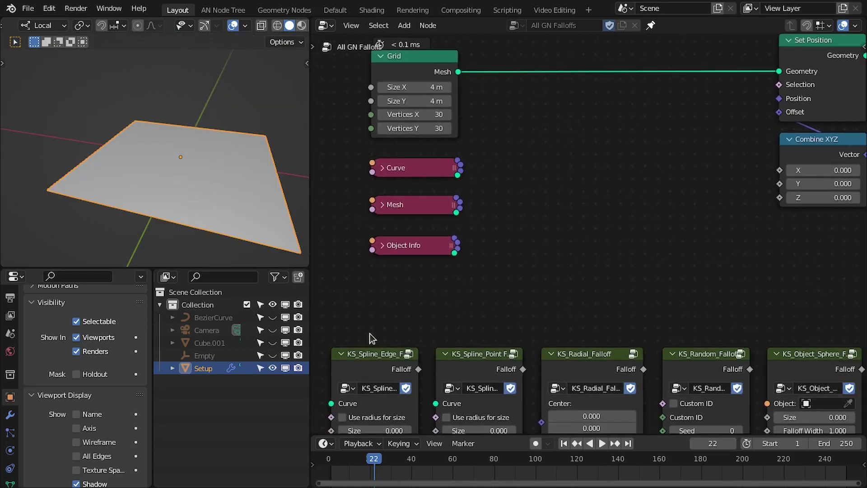
{"action": "left_click", "coordinate": [362, 372]}
{"action": "key", "text": "shift+d"}
{"action": "left_click", "coordinate": [616, 179]}
{"action": "key", "text": "ctrl+space"}
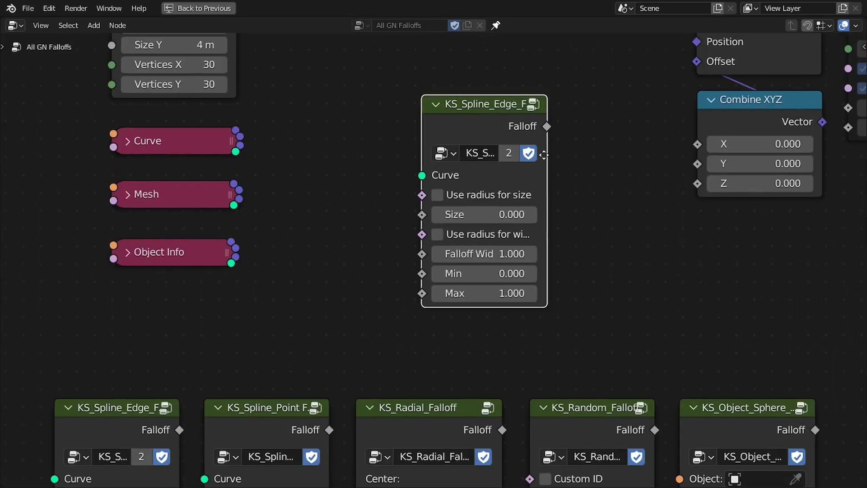
{"action": "middle_click_drag", "start_coordinate": [471, 132], "coordinate": [480, 162]}
{"action": "left_click_drag", "start_coordinate": [479, 159], "coordinate": [505, 151]}
Browse the rows of falloff node groups and return to the copied spline edge falloff node.
{"action": "scroll", "coordinate": [587, 253], "scroll_direction": "down", "scroll_amount": 2}
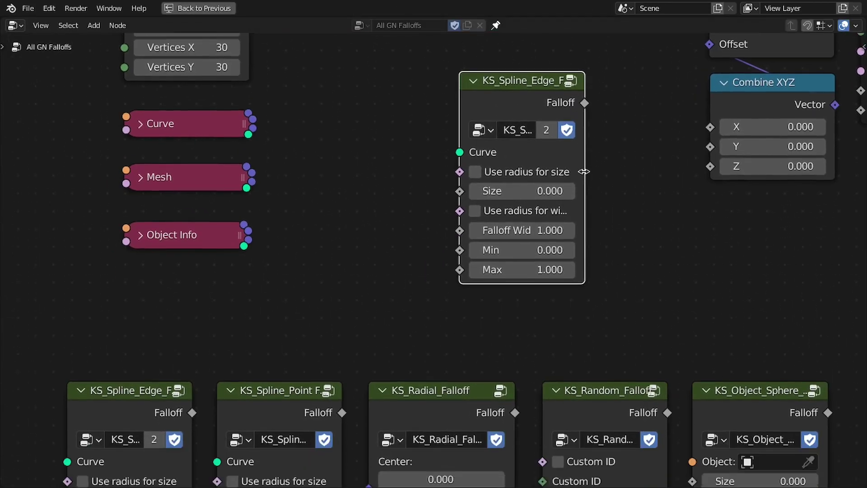
{"action": "scroll", "coordinate": [521, 210], "scroll_direction": "down", "scroll_amount": 5, "text": "shift"}
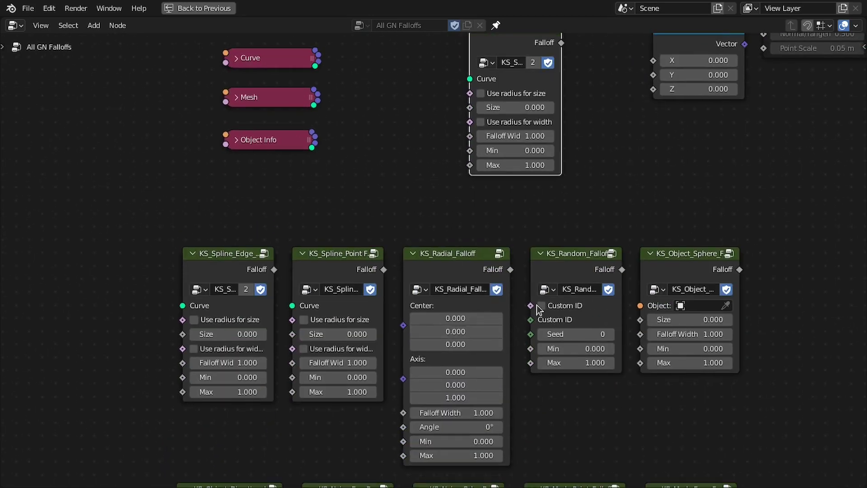
{"action": "scroll", "coordinate": [551, 360], "scroll_direction": "down", "scroll_amount": 2}
{"action": "scroll", "coordinate": [564, 381], "scroll_direction": "down", "scroll_amount": 6, "text": "shift"}
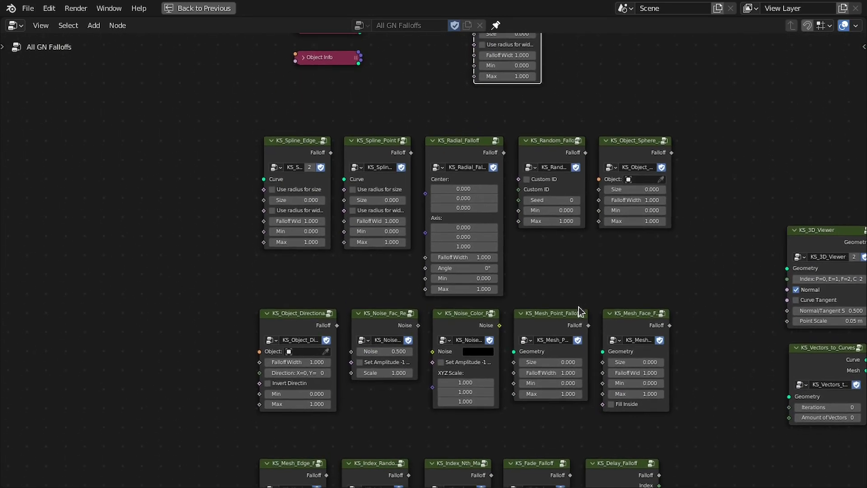
{"action": "scroll", "coordinate": [531, 314], "scroll_direction": "down", "scroll_amount": 3}
{"action": "middle_click_drag", "start_coordinate": [552, 256], "coordinate": [587, 365]}
{"action": "scroll", "coordinate": [568, 291], "scroll_direction": "up", "scroll_amount": 4}
{"action": "middle_click_drag", "start_coordinate": [600, 87], "coordinate": [547, 201]}
{"action": "scroll", "coordinate": [546, 201], "scroll_direction": "up", "scroll_amount": 5}
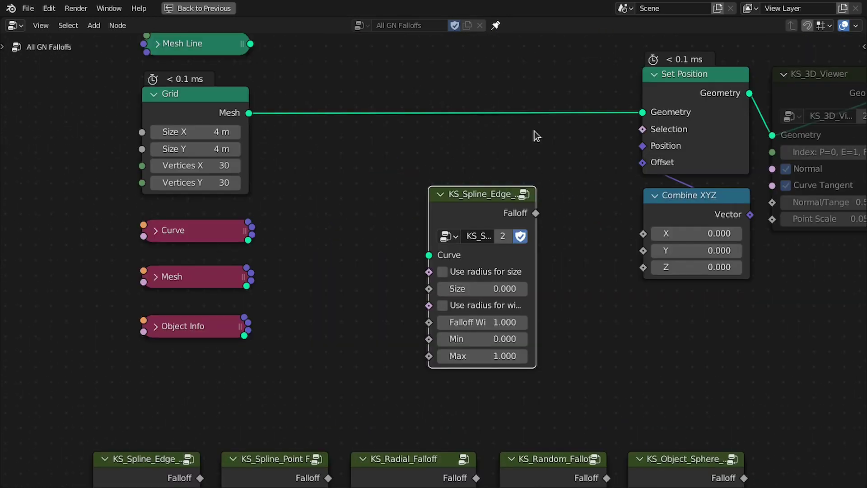
Restore the multi-editor layout and try to link the Curve node to the spline edge falloff's Curve input.
{"action": "scroll", "coordinate": [590, 229], "scroll_direction": "up", "scroll_amount": 2}
{"action": "key", "text": "ctrl+space"}
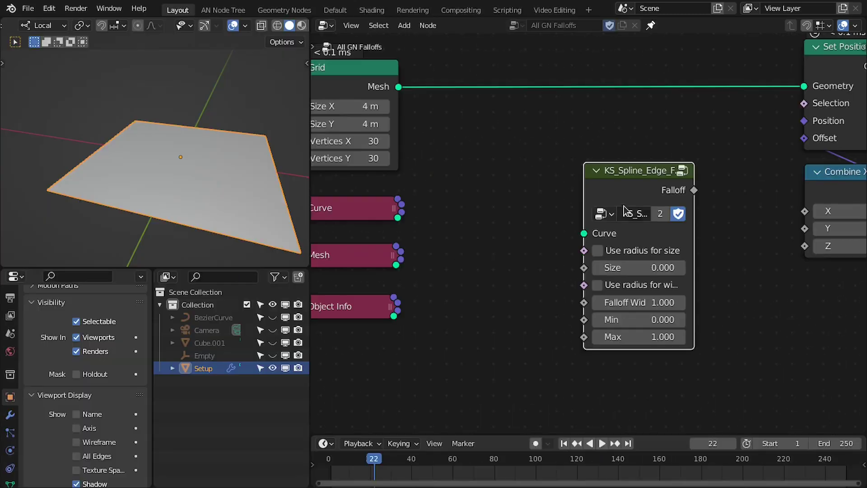
{"action": "middle_click_drag", "start_coordinate": [690, 198], "coordinate": [622, 190]}
{"action": "left_click_drag", "start_coordinate": [564, 173], "coordinate": [552, 172]}
{"action": "middle_click_drag", "start_coordinate": [552, 172], "coordinate": [707, 157]}
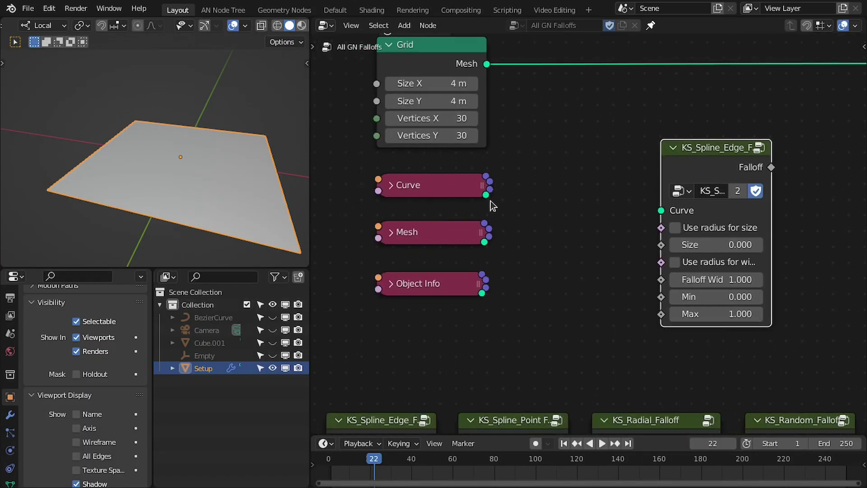
{"action": "left_click_drag", "start_coordinate": [488, 200], "coordinate": [661, 211]}
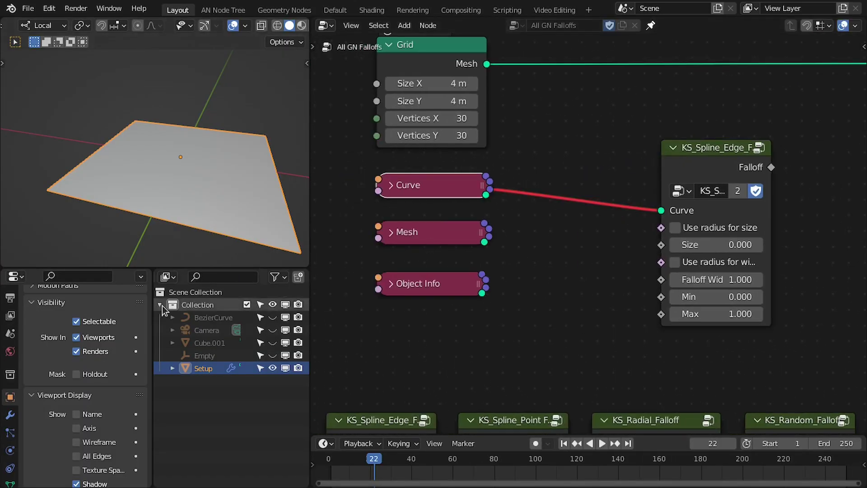
Show BezierCurve in the viewport and remove the invalid link from the spline edge falloff's Curve input.
{"action": "left_click", "coordinate": [272, 318]}
{"action": "middle_click_drag", "start_coordinate": [253, 217], "coordinate": [230, 165]}
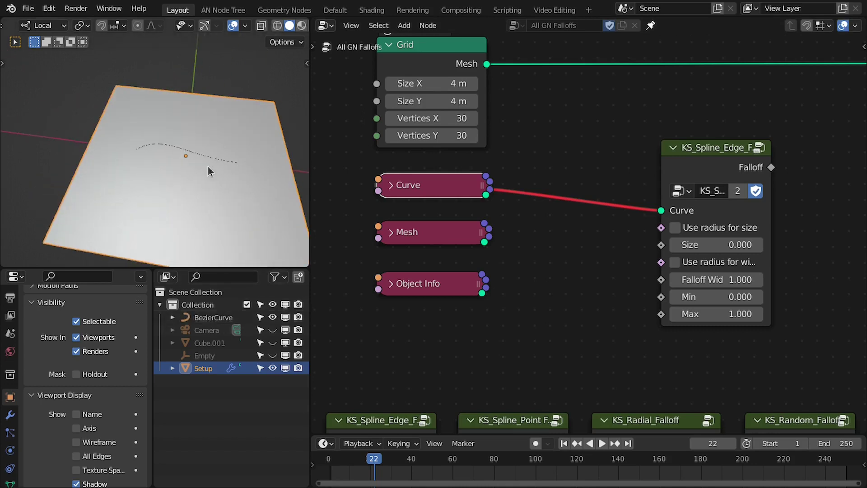
{"action": "middle_click_drag", "start_coordinate": [661, 204], "coordinate": [555, 191]}
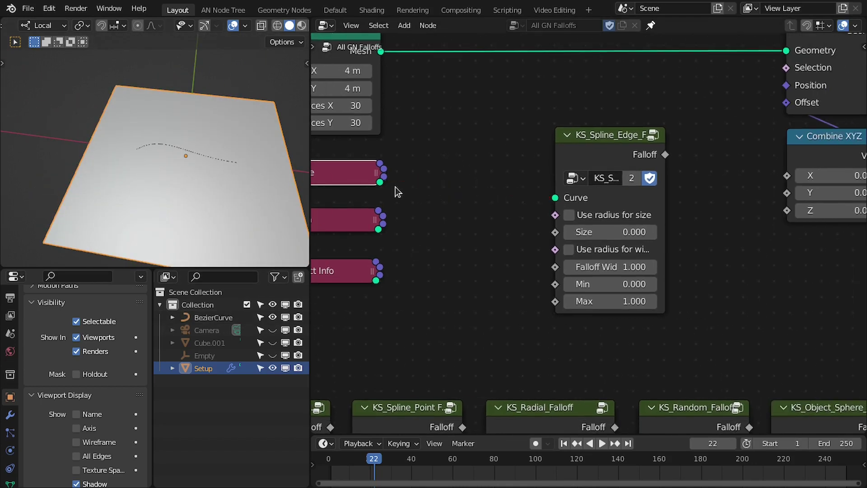
Connect the Curve node's geometry output to the Curve input of the spline edge falloff node.
{"action": "middle_click_drag", "start_coordinate": [446, 197], "coordinate": [529, 205]}
{"action": "scroll", "coordinate": [528, 206], "scroll_direction": "up", "scroll_amount": 2}
{"action": "left_click_drag", "start_coordinate": [644, 201], "coordinate": [441, 187]}
{"action": "middle_click_drag", "start_coordinate": [671, 168], "coordinate": [651, 165]}
Connect the spline edge node's Falloff output to the Z input of Combine XYZ.
{"action": "scroll", "coordinate": [641, 164], "scroll_direction": "down", "scroll_amount": 5, "text": "ctrl"}
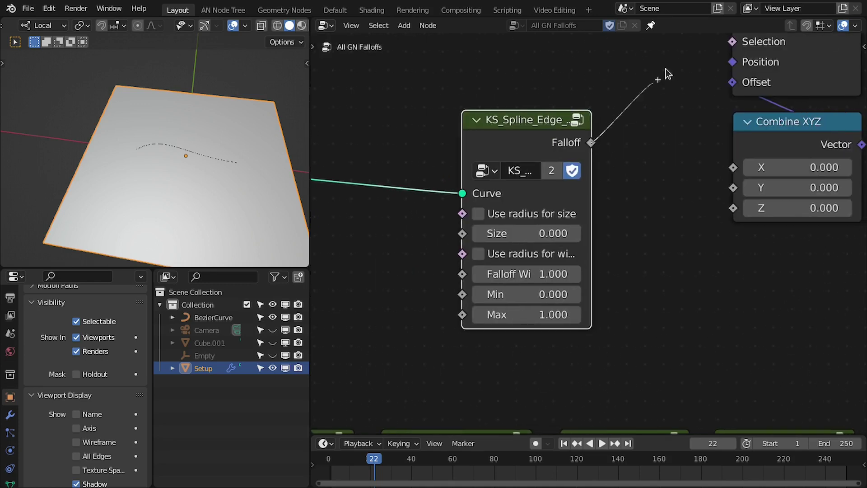
{"action": "left_click_drag", "start_coordinate": [737, 204], "coordinate": [735, 207]}
{"action": "scroll", "coordinate": [736, 208], "scroll_direction": "down", "scroll_amount": 1}
{"action": "middle_click_drag", "start_coordinate": [289, 140], "coordinate": [169, 141]}
{"action": "scroll", "coordinate": [646, 215], "scroll_direction": "down", "scroll_amount": 1}
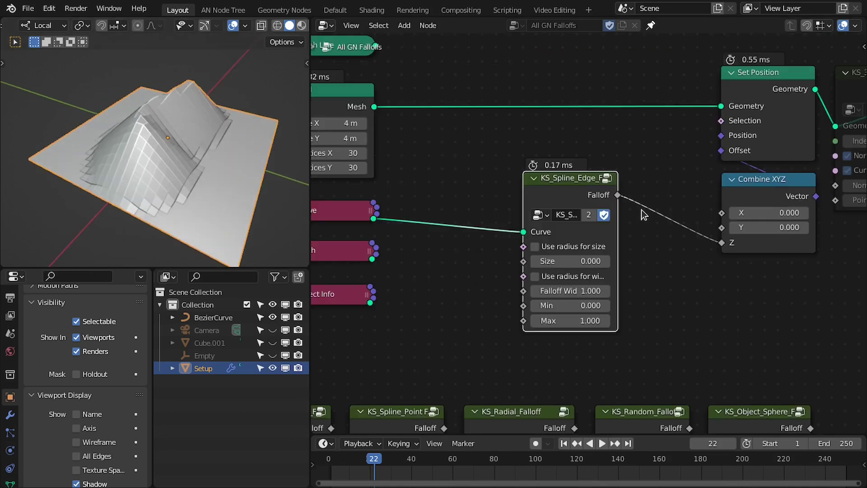
Examine the grid's deformation along the curve and the settings on the spline edge falloff node.
{"action": "middle_click_drag", "start_coordinate": [479, 137], "coordinate": [500, 140]}
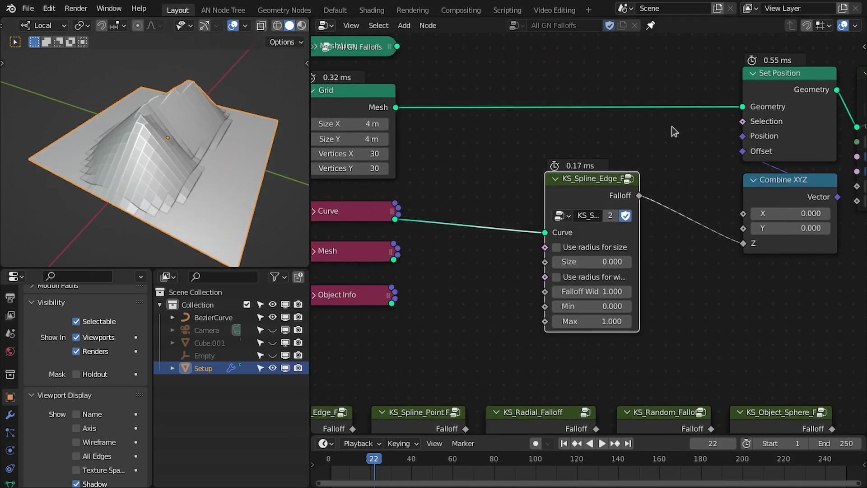
{"action": "middle_click_drag", "start_coordinate": [149, 143], "coordinate": [159, 138]}
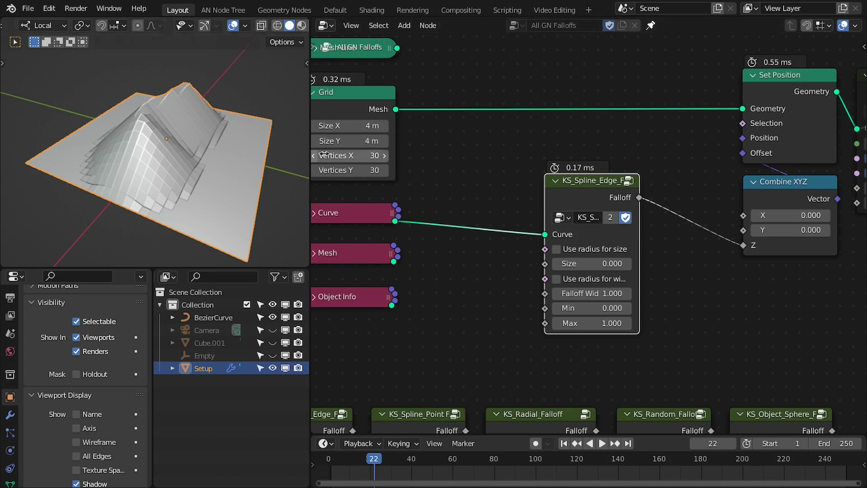
{"action": "middle_click_drag", "start_coordinate": [499, 203], "coordinate": [501, 186]}
{"action": "scroll", "coordinate": [501, 187], "scroll_direction": "up", "scroll_amount": 1}
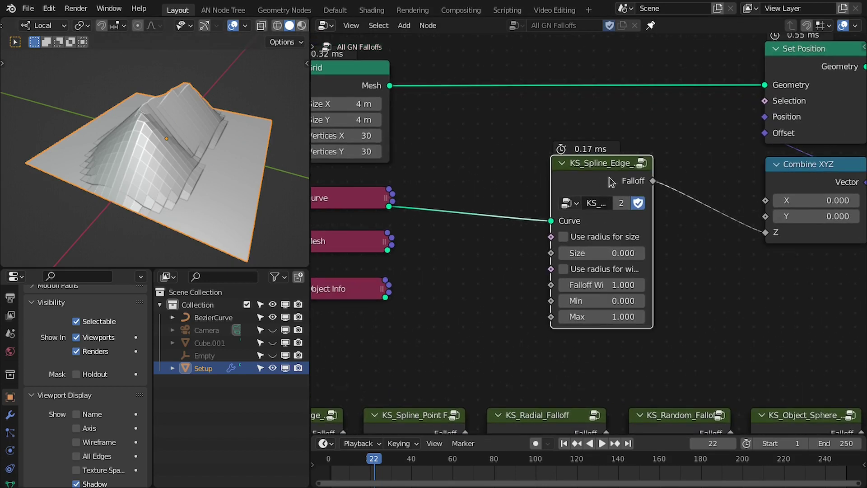
{"action": "middle_click_drag", "start_coordinate": [574, 206], "coordinate": [626, 158]}
{"action": "middle_click_drag", "start_coordinate": [226, 185], "coordinate": [222, 182]}
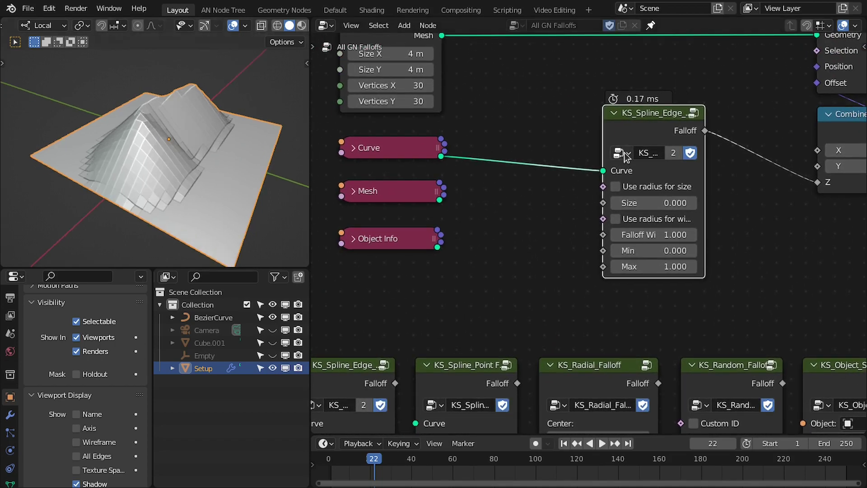
{"action": "middle_click_drag", "start_coordinate": [270, 142], "coordinate": [251, 147]}
{"action": "scroll", "coordinate": [695, 194], "scroll_direction": "up", "scroll_amount": 1}
{"action": "middle_click_drag", "start_coordinate": [640, 194], "coordinate": [471, 204]}
{"action": "scroll", "coordinate": [587, 174], "scroll_direction": "up", "scroll_amount": 3}
{"action": "scroll", "coordinate": [530, 229], "scroll_direction": "up", "scroll_amount": 1}
{"action": "left_click_drag", "start_coordinate": [532, 227], "coordinate": [561, 225]}
{"action": "middle_click_drag", "start_coordinate": [568, 237], "coordinate": [649, 231]}
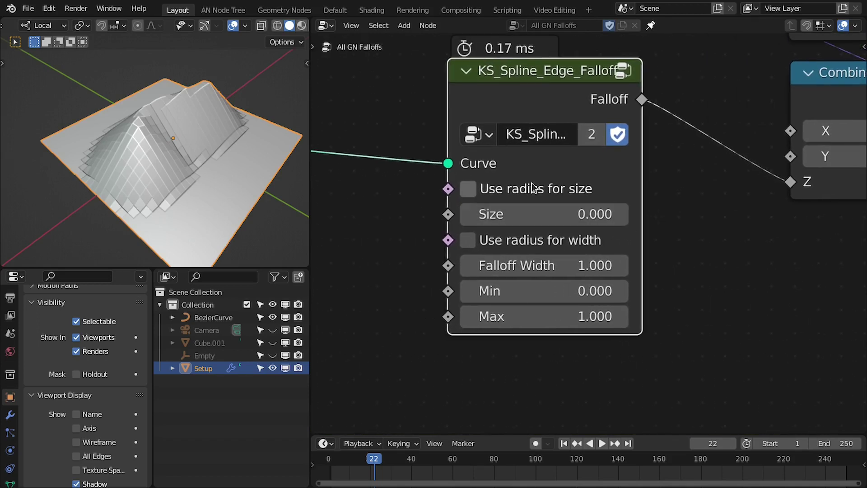
{"action": "middle_click_drag", "start_coordinate": [532, 186], "coordinate": [549, 176]}
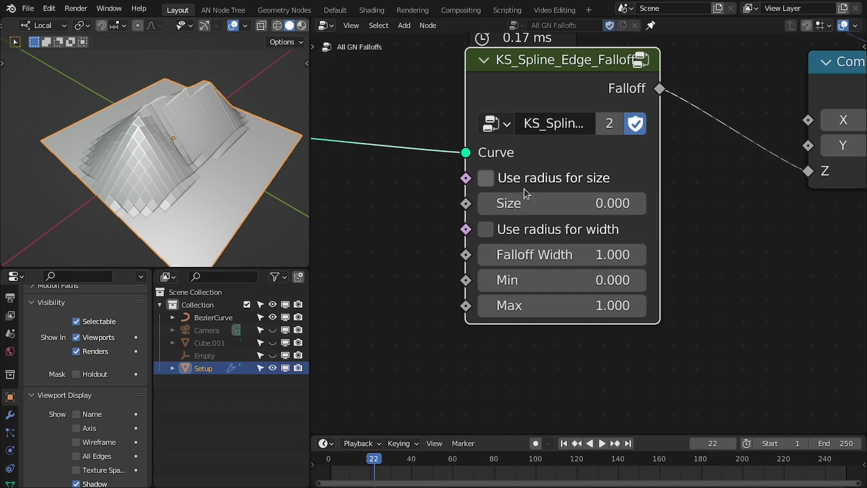
Try Use radius for size and Use radius for width on the spline edge falloff, and switch both back off.
{"action": "left_click", "coordinate": [486, 178]}
{"action": "middle_click_drag", "start_coordinate": [219, 163], "coordinate": [225, 115]}
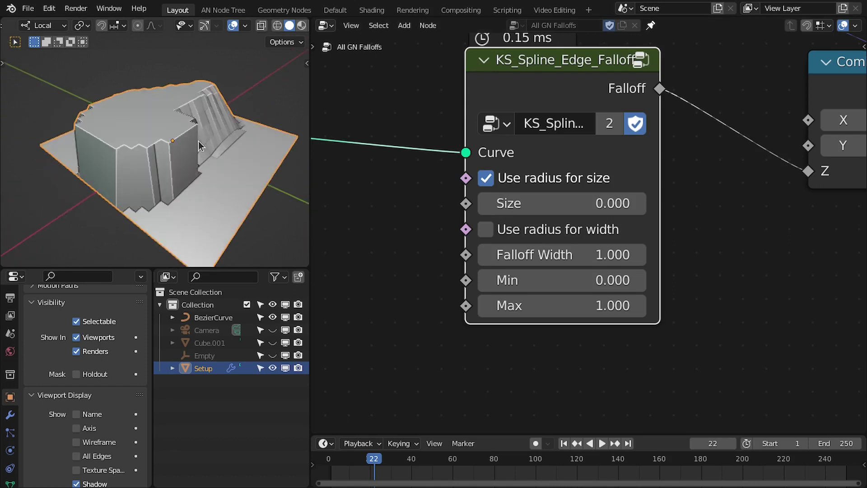
{"action": "left_click", "coordinate": [503, 231]}
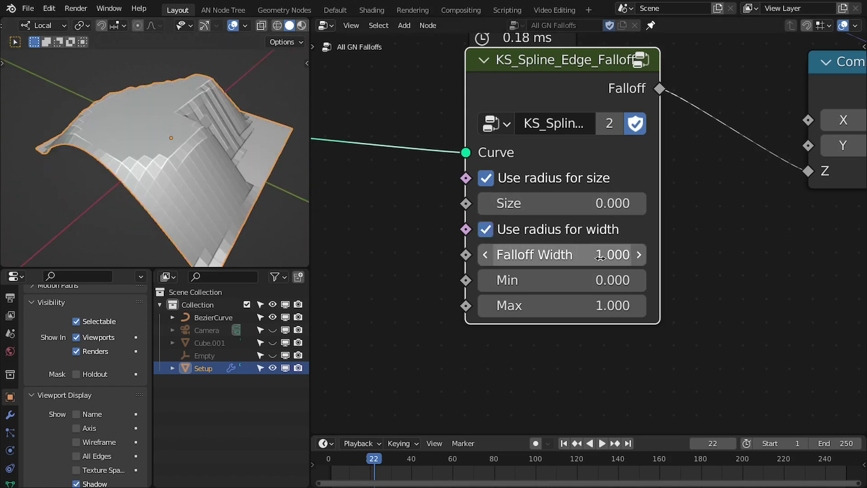
{"action": "middle_click_drag", "start_coordinate": [519, 231], "coordinate": [484, 228]}
{"action": "left_click", "coordinate": [484, 228]}
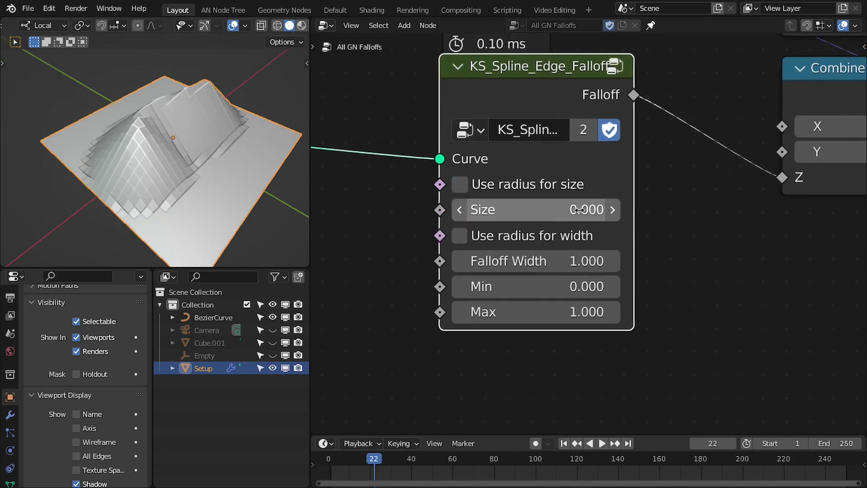
Try a Size of 0.380 on the spline edge falloff, enable Use radius for size, and reset Size to 0.
{"action": "mouse_move", "coordinate": [510, 215]}
{"action": "left_mouse_down"}
{"action": "mouse_move", "coordinate": [564, 215]}
{"action": "mouse_move", "coordinate": [526, 215]}
{"action": "left_mouse_up"}
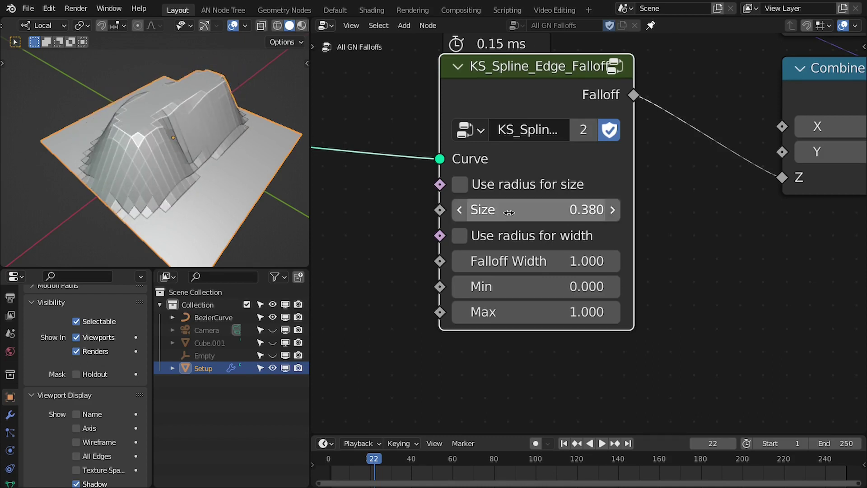
{"action": "left_click", "coordinate": [466, 185]}
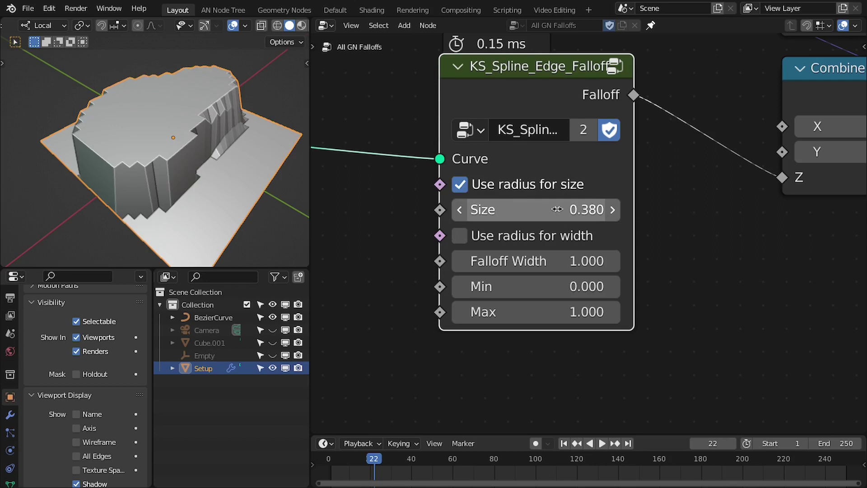
{"action": "left_click_drag", "start_coordinate": [558, 209], "coordinate": [522, 223]}
{"action": "left_click", "coordinate": [522, 223]}
{"action": "type", "text": "0"}
{"action": "key", "text": "Return"}
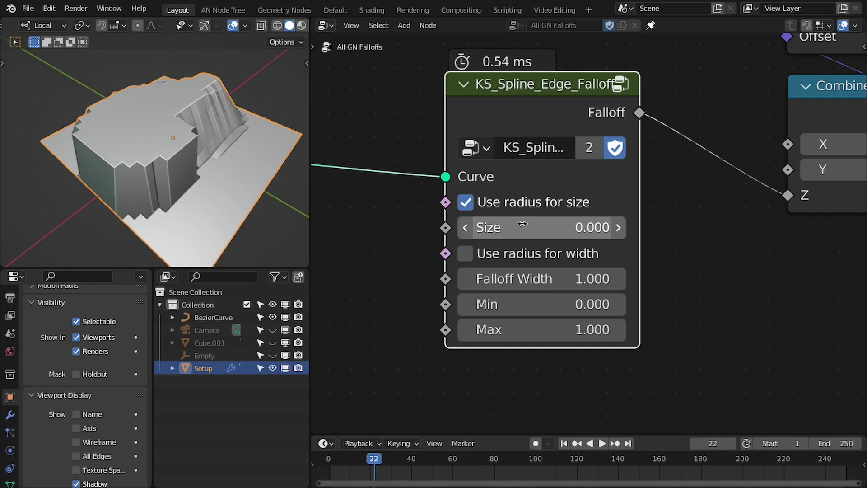
Turn off the spline edge falloff's radius options and try out different Falloff Width values.
{"action": "left_click", "coordinate": [485, 206]}
{"action": "left_click", "coordinate": [482, 253]}
{"action": "left_click_drag", "start_coordinate": [548, 270], "coordinate": [523, 269]}
{"action": "left_click_drag", "start_coordinate": [523, 269], "coordinate": [525, 270]}
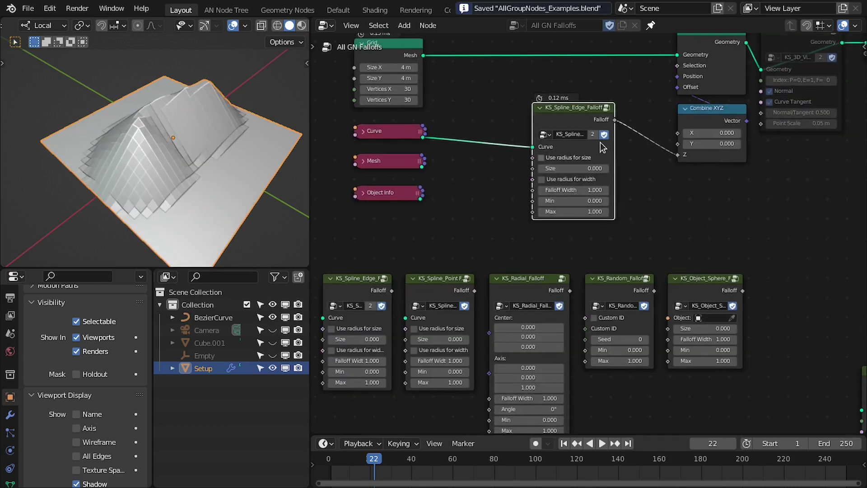
Delete the copied spline edge falloff node and return to the rows of falloff node groups.
{"action": "key", "text": "x"}
{"action": "middle_click_drag", "start_coordinate": [478, 226], "coordinate": [579, 195]}
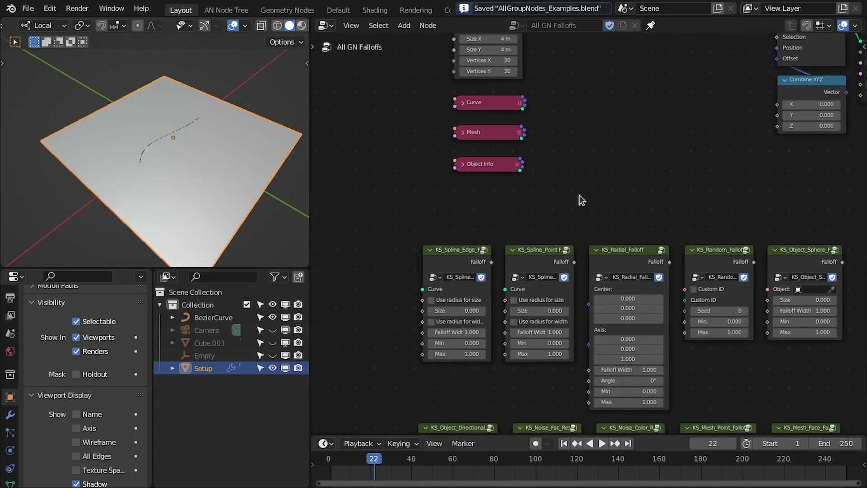
{"action": "scroll", "coordinate": [583, 240], "scroll_direction": "up", "scroll_amount": 7}
{"action": "scroll", "coordinate": [524, 269], "scroll_direction": "down", "scroll_amount": 6}
{"action": "middle_click_drag", "start_coordinate": [541, 267], "coordinate": [447, 285]}
{"action": "middle_click_drag", "start_coordinate": [431, 342], "coordinate": [456, 341]}
{"action": "scroll", "coordinate": [456, 341], "scroll_direction": "up", "scroll_amount": 2}
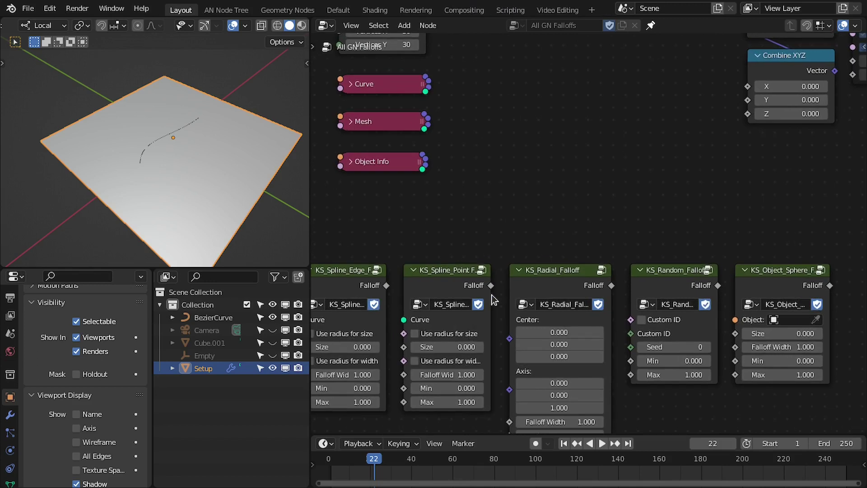
Duplicate the KS_Radial_Falloff node and place the copy between the input nodes and Combine XYZ.
{"action": "middle_click_drag", "start_coordinate": [188, 161], "coordinate": [198, 119]}
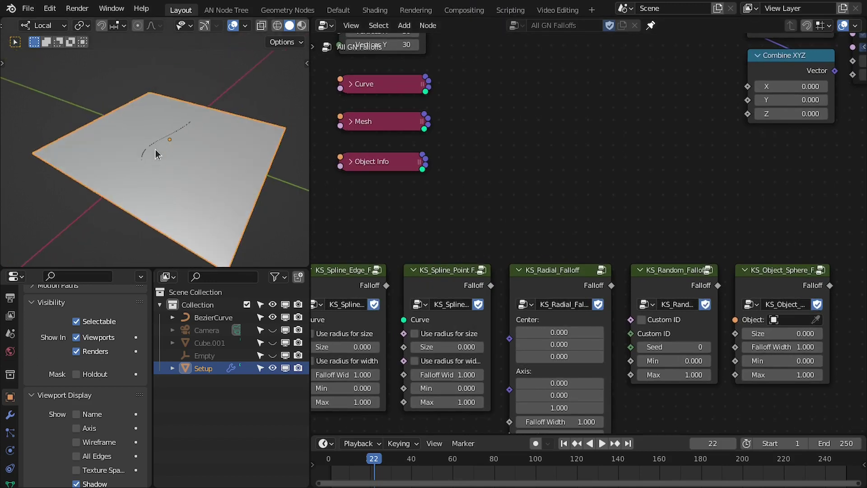
{"action": "scroll", "coordinate": [486, 227], "scroll_direction": "down", "scroll_amount": 1}
{"action": "middle_click_drag", "start_coordinate": [486, 227], "coordinate": [439, 266]}
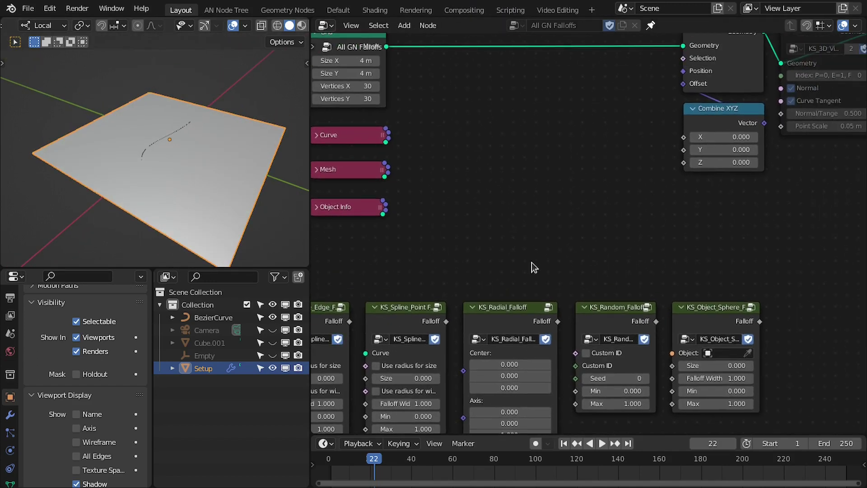
{"action": "left_click", "coordinate": [510, 313]}
{"action": "middle_click_drag", "start_coordinate": [508, 313], "coordinate": [495, 362]}
{"action": "key", "text": "shift+d"}
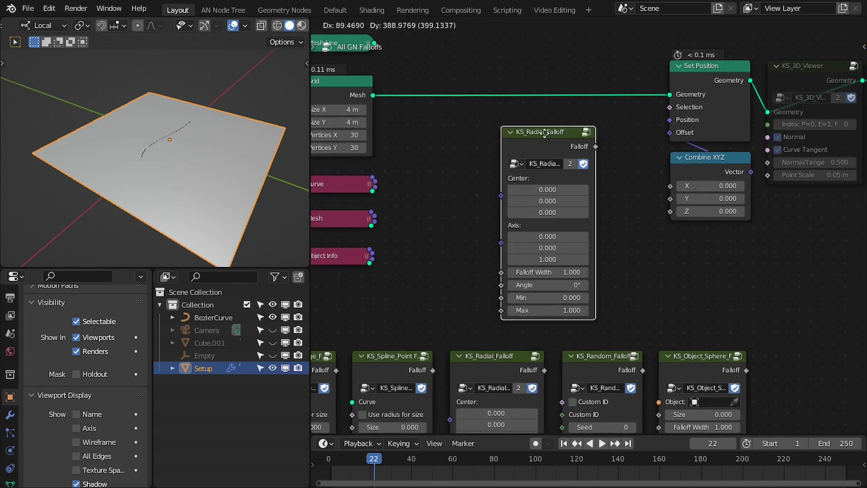
{"action": "scroll", "coordinate": [522, 160], "scroll_direction": "up", "scroll_amount": 1}
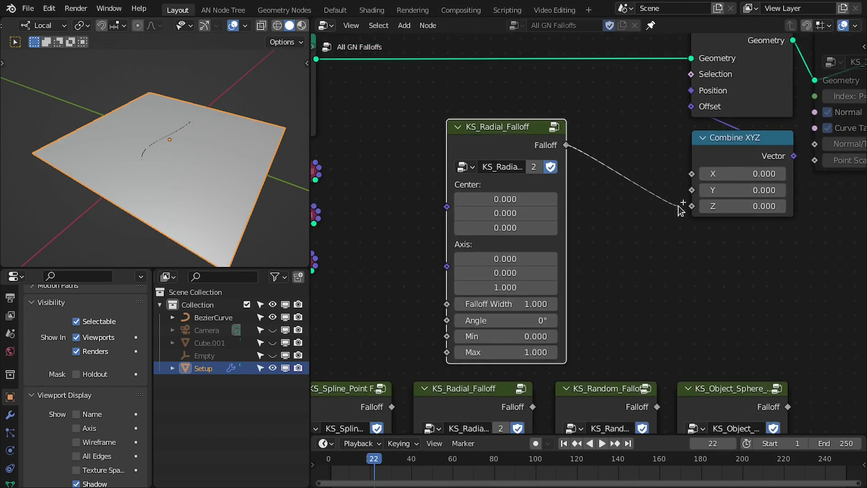
Connect the radial node's Falloff output to the Z input of Combine XYZ and move the node closer to it.
{"action": "left_click_drag", "start_coordinate": [677, 208], "coordinate": [692, 206]}
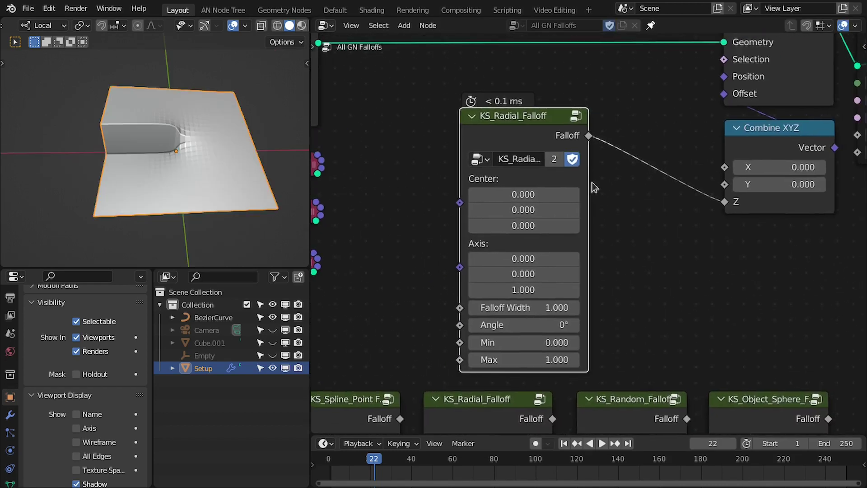
{"action": "left_click_drag", "start_coordinate": [560, 123], "coordinate": [618, 115]}
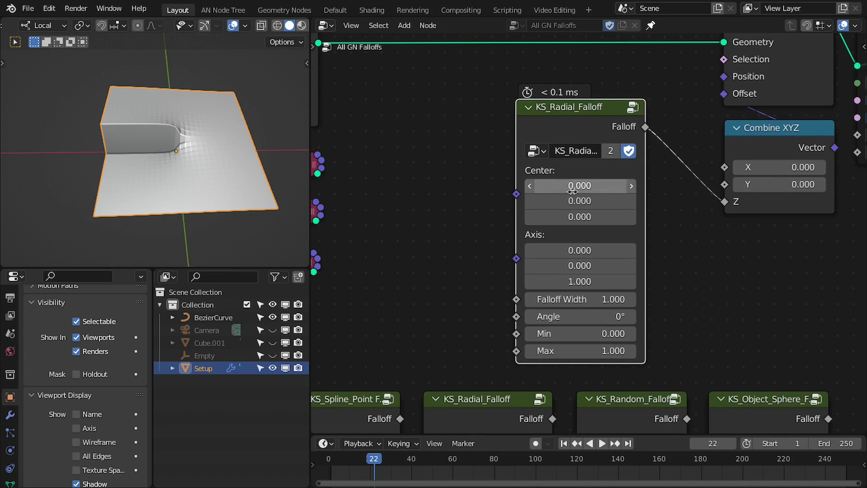
{"action": "middle_click_drag", "start_coordinate": [640, 318], "coordinate": [625, 294]}
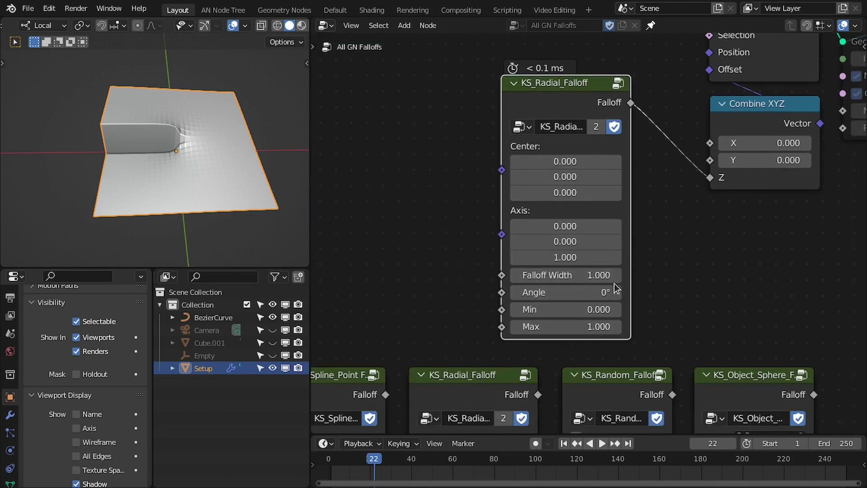
{"action": "middle_click_drag", "start_coordinate": [68, 197], "coordinate": [222, 163]}
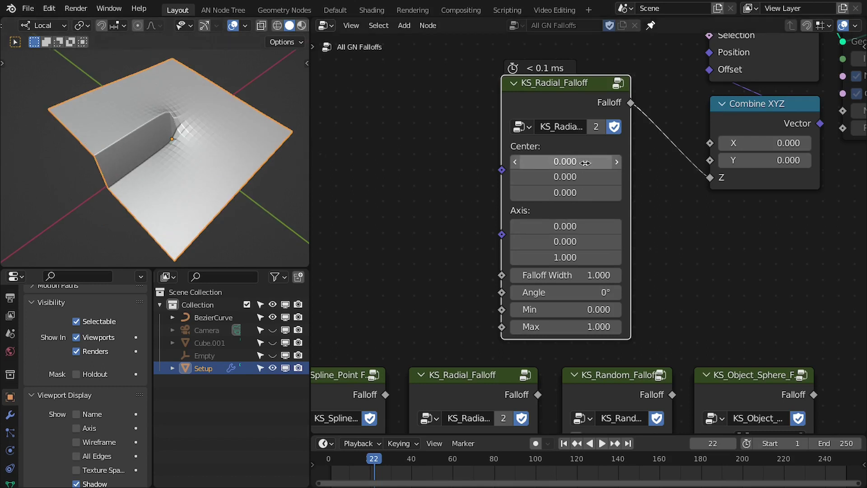
Try a Center X of 0.390 on the radial falloff, return it to 0, and vary the Angle.
{"action": "mouse_move", "coordinate": [565, 162]}
{"action": "left_mouse_down"}
{"action": "mouse_move", "coordinate": [542, 161]}
{"action": "mouse_move", "coordinate": [563, 164]}
{"action": "left_mouse_up"}
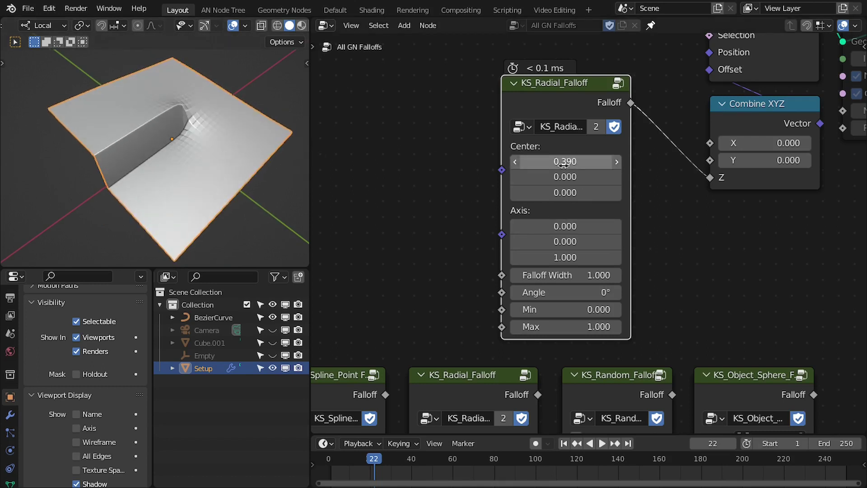
{"action": "type", "text": "0"}
{"action": "key", "text": "Return"}
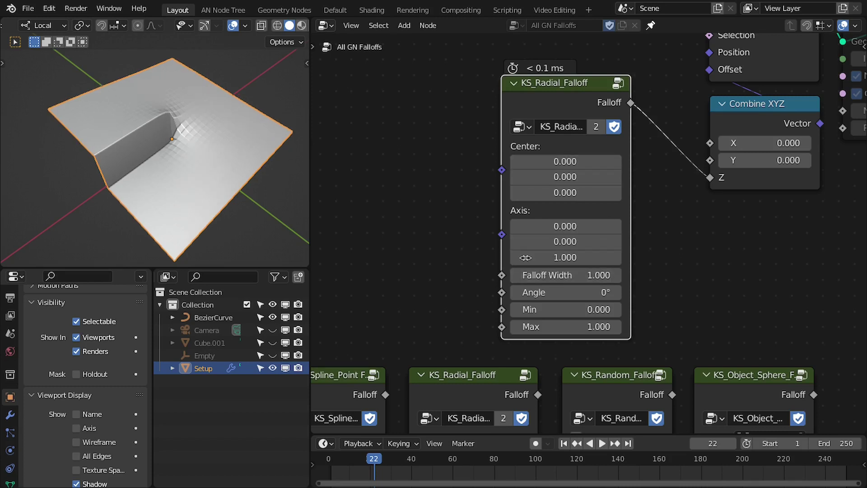
{"action": "middle_click_drag", "start_coordinate": [235, 221], "coordinate": [218, 71]}
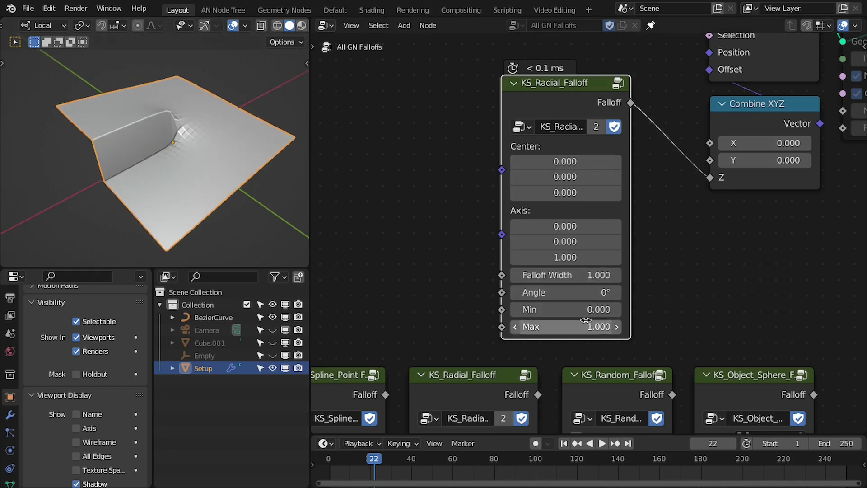
{"action": "left_click_drag", "start_coordinate": [606, 293], "coordinate": [653, 292]}
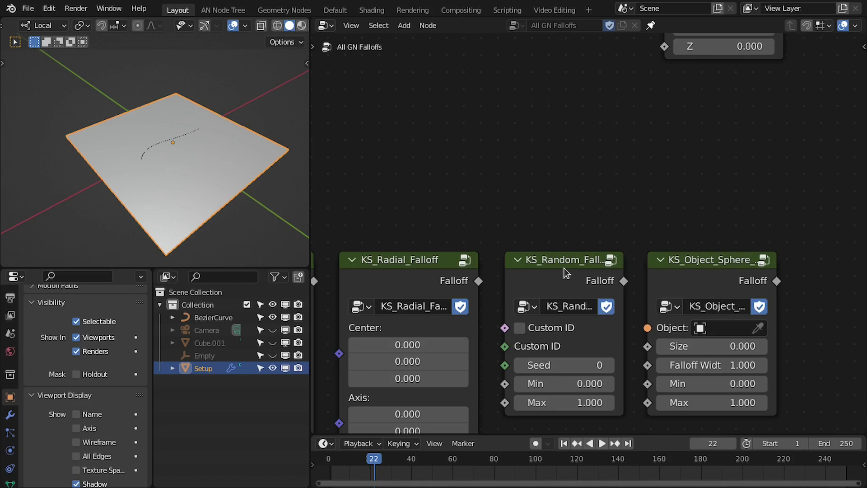
Duplicate the KS_Random_Falloff node and place the copy between the input nodes and Combine XYZ.
{"action": "left_click", "coordinate": [564, 268]}
{"action": "middle_click_drag", "start_coordinate": [575, 263], "coordinate": [604, 342]}
{"action": "key", "text": "shift+d"}
{"action": "left_click", "coordinate": [552, 55]}
{"action": "middle_click_drag", "start_coordinate": [552, 55], "coordinate": [570, 140]}
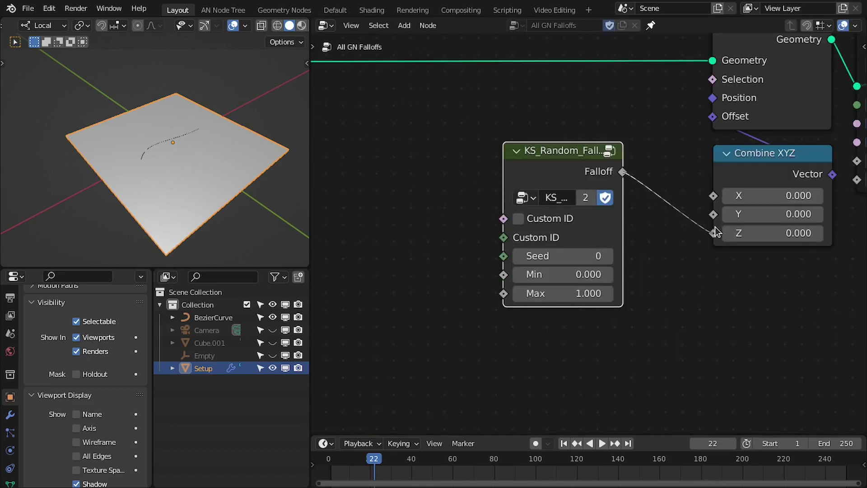
Connect the random node's Falloff output to the Z input of Combine XYZ and move the node closer to it.
{"action": "left_click_drag", "start_coordinate": [715, 232], "coordinate": [714, 233]}
{"action": "mouse_move", "coordinate": [184, 156]}
{"action": "middle_mouse_down"}
{"action": "mouse_move", "coordinate": [232, 160]}
{"action": "mouse_move", "coordinate": [207, 136]}
{"action": "mouse_move", "coordinate": [181, 155]}
{"action": "mouse_move", "coordinate": [174, 144]}
{"action": "middle_mouse_up"}
{"action": "scroll", "coordinate": [489, 158], "scroll_direction": "down", "scroll_amount": 1}
{"action": "middle_click_drag", "start_coordinate": [482, 164], "coordinate": [521, 194]}
{"action": "middle_click_drag", "start_coordinate": [422, 169], "coordinate": [459, 166]}
{"action": "middle_click_drag", "start_coordinate": [193, 154], "coordinate": [159, 153]}
{"action": "middle_click_drag", "start_coordinate": [491, 171], "coordinate": [494, 185]}
{"action": "scroll", "coordinate": [570, 221], "scroll_direction": "up", "scroll_amount": 3}
{"action": "middle_click_drag", "start_coordinate": [652, 199], "coordinate": [620, 171]}
{"action": "left_click_drag", "start_coordinate": [622, 166], "coordinate": [680, 175]}
{"action": "middle_click_drag", "start_coordinate": [703, 173], "coordinate": [592, 169]}
{"action": "left_click_drag", "start_coordinate": [582, 168], "coordinate": [592, 167]}
{"action": "scroll", "coordinate": [569, 248], "scroll_direction": "up", "scroll_amount": 1}
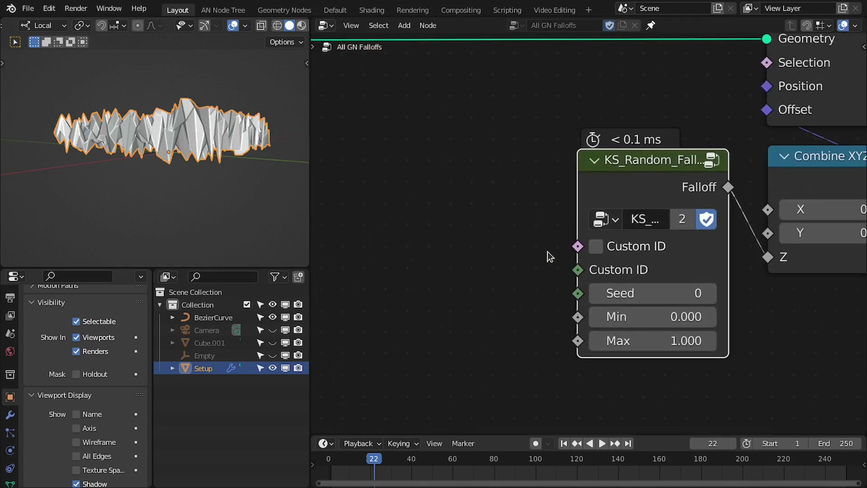
Try the Custom ID option on the random falloff node, turn it back off, and examine the displaced grid.
{"action": "left_click", "coordinate": [597, 248]}
{"action": "left_click", "coordinate": [597, 248]}
{"action": "middle_click_drag", "start_coordinate": [208, 140], "coordinate": [268, 171]}
{"action": "scroll", "coordinate": [324, 85], "scroll_direction": "down", "scroll_amount": 3}
{"action": "scroll", "coordinate": [161, 183], "scroll_direction": "down", "scroll_amount": 3}
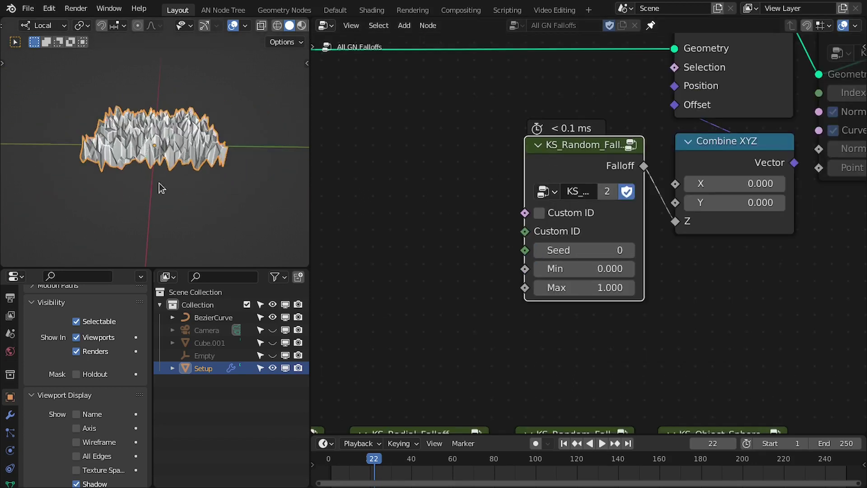
{"action": "middle_click_drag", "start_coordinate": [161, 183], "coordinate": [233, 191]}
{"action": "scroll", "coordinate": [233, 191], "scroll_direction": "up", "scroll_amount": 2}
{"action": "left_click_drag", "start_coordinate": [664, 145], "coordinate": [543, 129]}
{"action": "scroll", "coordinate": [562, 238], "scroll_direction": "up", "scroll_amount": 1}
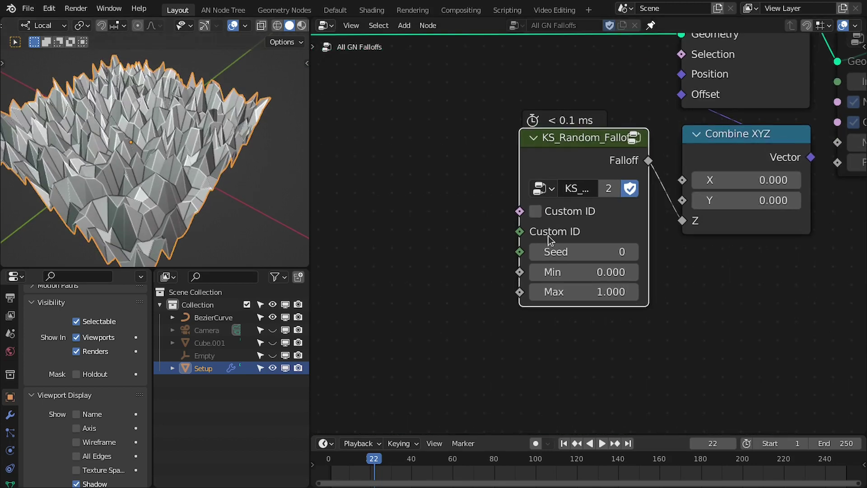
{"action": "middle_click_drag", "start_coordinate": [492, 234], "coordinate": [552, 247]}
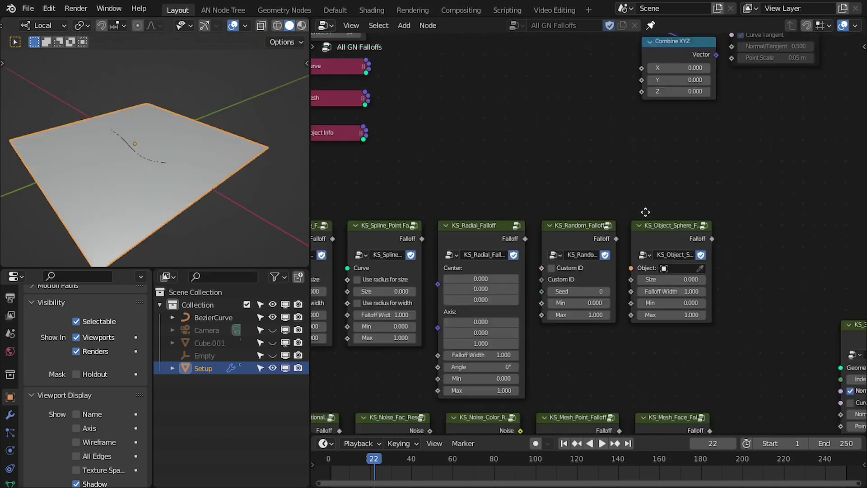
Duplicate the KS_Object_Sphere falloff node and place the copy between the input nodes and Combine XYZ.
{"action": "scroll", "coordinate": [645, 209], "scroll_direction": "up", "scroll_amount": 4}
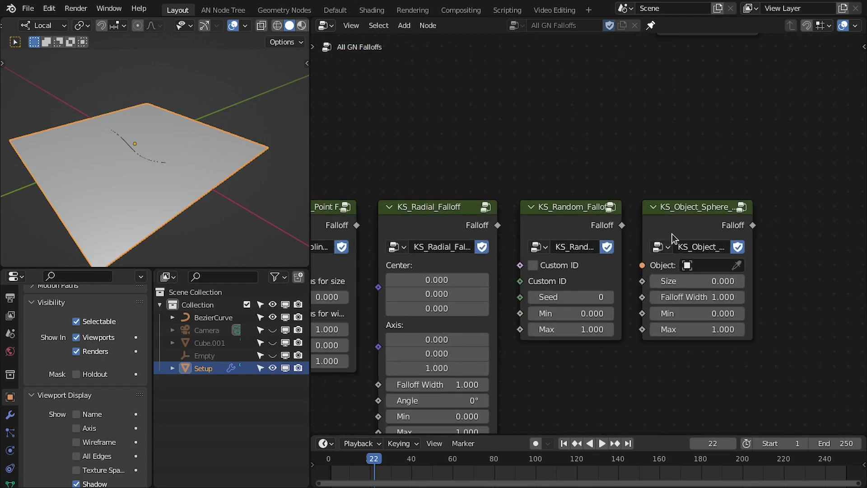
{"action": "middle_click_drag", "start_coordinate": [709, 226], "coordinate": [716, 334]}
{"action": "key", "text": "shift+d"}
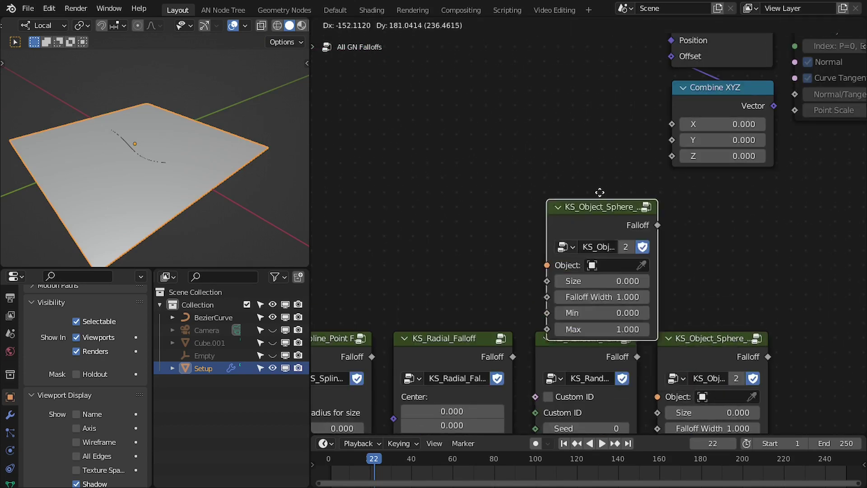
{"action": "left_click", "coordinate": [622, 229]}
{"action": "scroll", "coordinate": [622, 229], "scroll_direction": "up", "scroll_amount": 1}
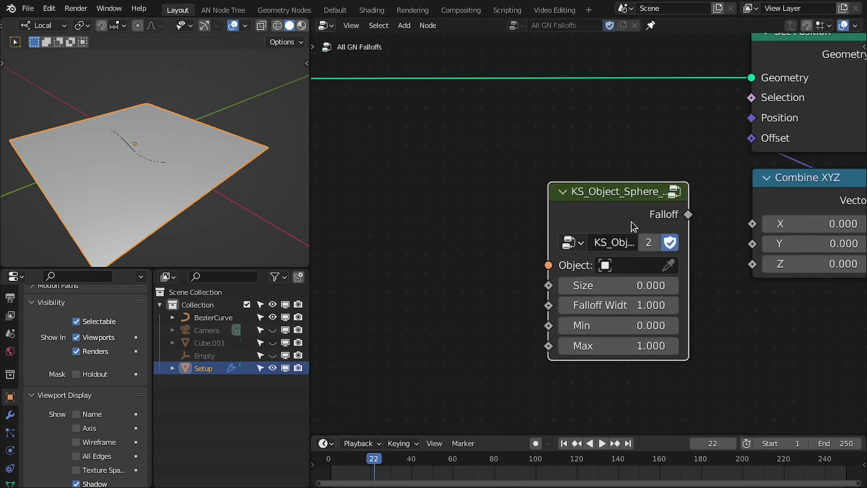
{"action": "scroll", "coordinate": [624, 322], "scroll_direction": "up", "scroll_amount": 2}
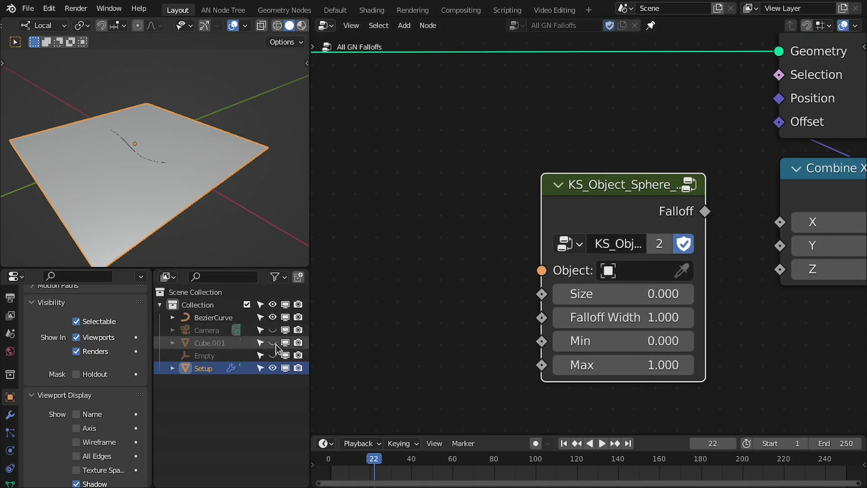
Hide the BezierCurve, unhide the Empty, and use it as the object of the sphere falloff driving Combine XYZ's Z input.
{"action": "left_click", "coordinate": [272, 317]}
{"action": "left_click", "coordinate": [272, 356]}
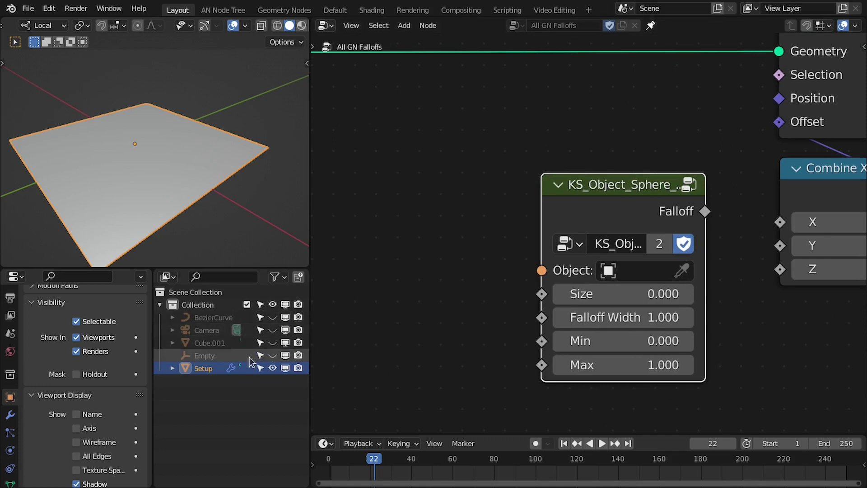
{"action": "left_click", "coordinate": [208, 357]}
{"action": "middle_click_drag", "start_coordinate": [172, 172], "coordinate": [153, 171]}
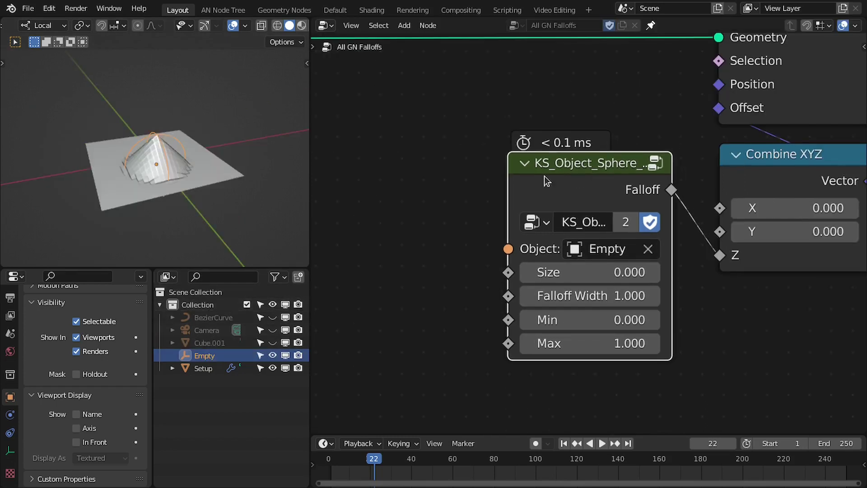
{"action": "middle_click_drag", "start_coordinate": [131, 176], "coordinate": [176, 182]}
{"action": "scroll", "coordinate": [431, 226], "scroll_direction": "up", "scroll_amount": 1}
{"action": "middle_click_drag", "start_coordinate": [535, 221], "coordinate": [517, 237]}
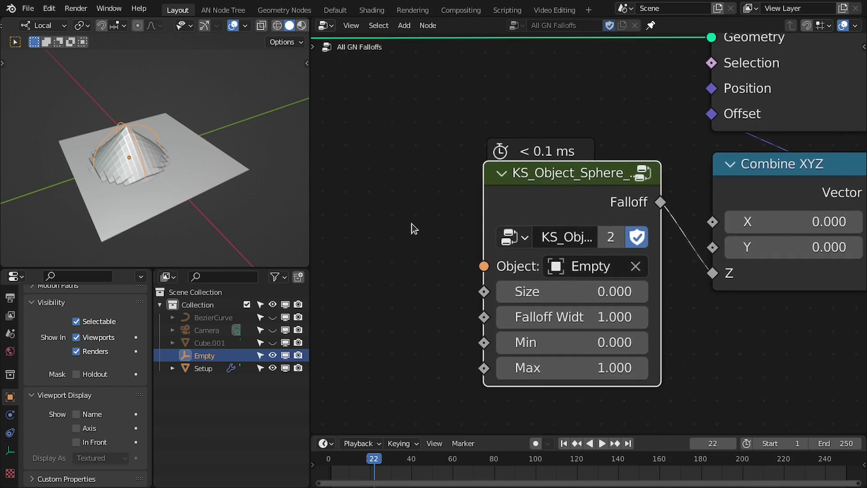
{"action": "middle_click_drag", "start_coordinate": [136, 173], "coordinate": [136, 142]}
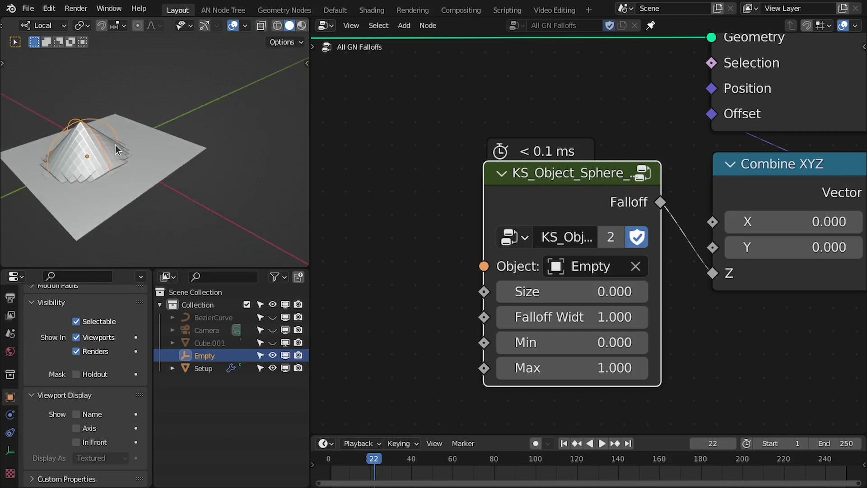
Try scaling the Empty, and move it along the Z axis to test the sphere falloff.
{"action": "key", "text": "s"}
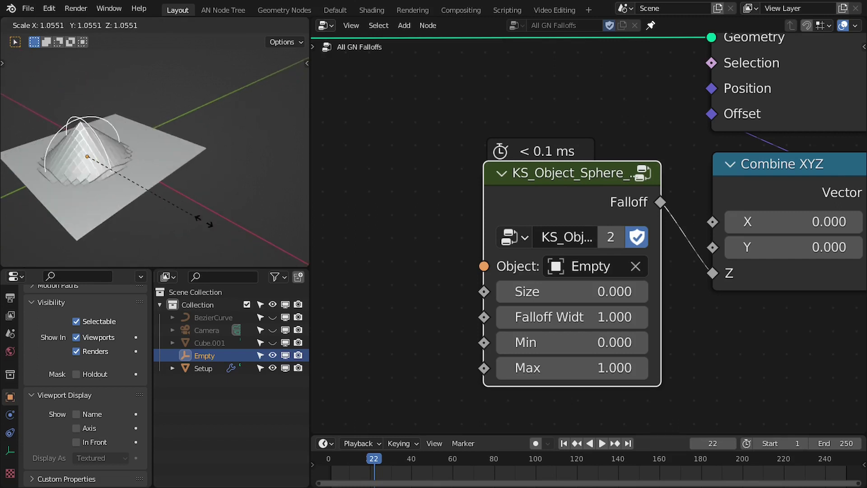
{"action": "left_click", "coordinate": [165, 224]}
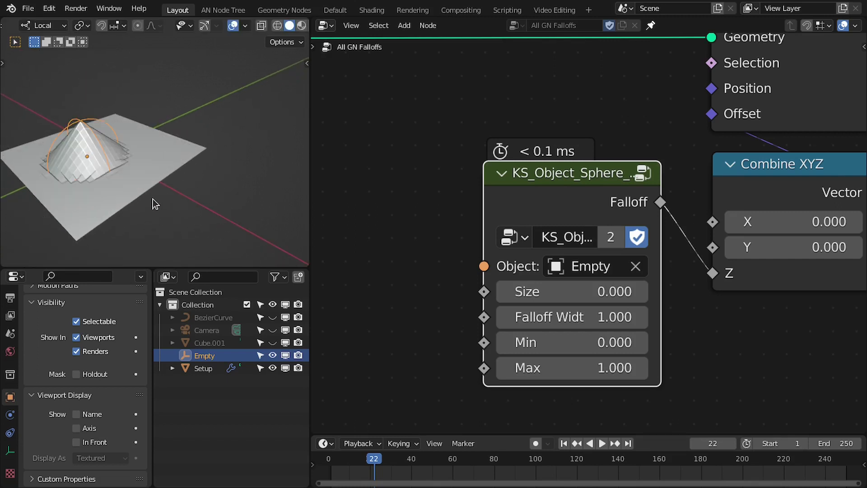
{"action": "key", "text": "g"}
{"action": "key", "text": "z"}
{"action": "key", "text": "z"}
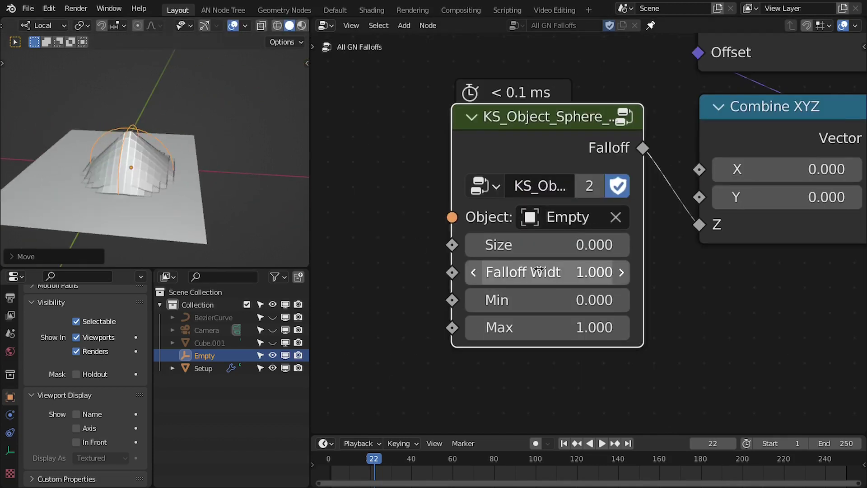
Vary the sphere falloff's Falloff Width and reset it to 1, and try a Size of 0.65 before returning it to 0.
{"action": "left_click_drag", "start_coordinate": [539, 269], "coordinate": [548, 246]}
{"action": "left_click", "coordinate": [538, 268]}
{"action": "type", "text": "1"}
{"action": "key", "text": "Return"}
{"action": "left_click", "coordinate": [548, 246]}
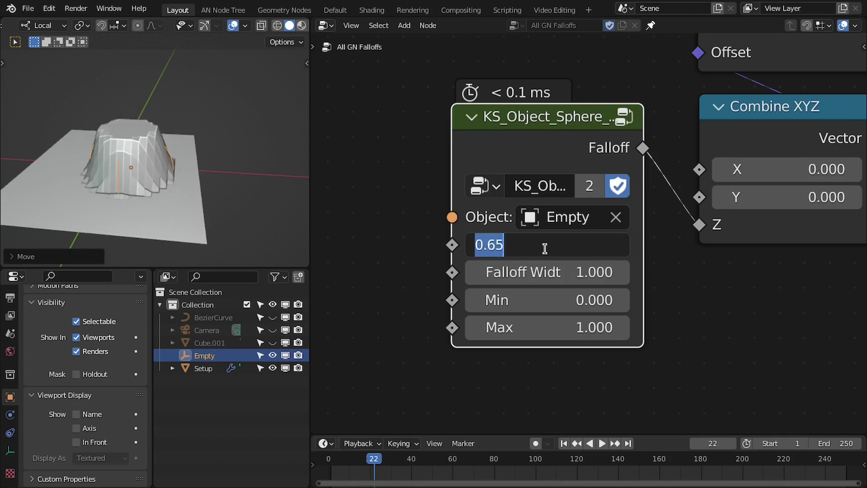
{"action": "type", "text": "0"}
{"action": "key", "text": "Return"}
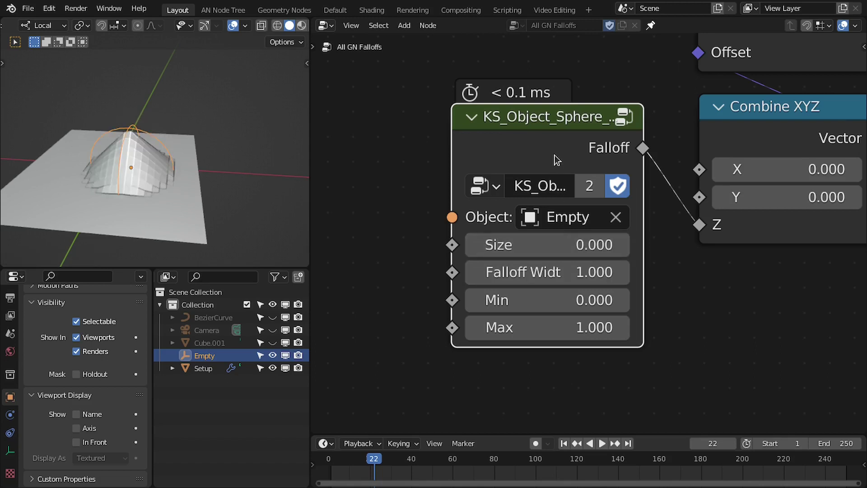
Place a copy of the KS_Object_Directional_Falloff node near Combine XYZ and connect its Falloff output to the Z input.
{"action": "scroll", "coordinate": [467, 304], "scroll_direction": "down", "scroll_amount": 5}
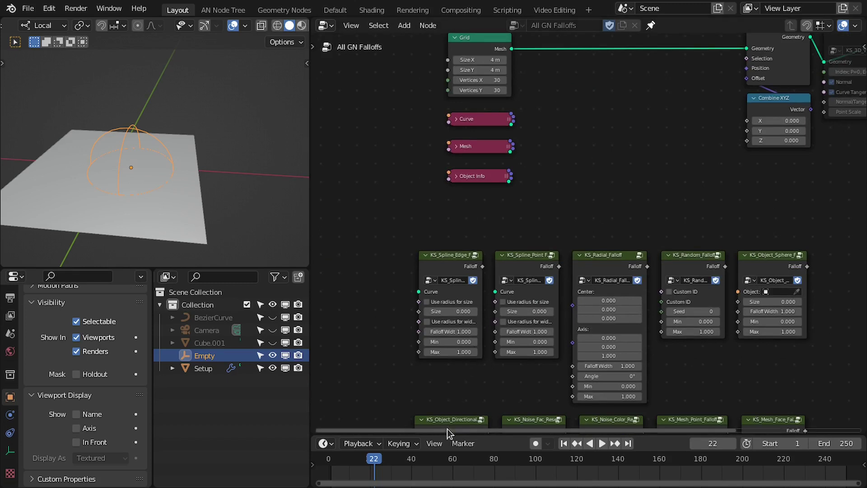
{"action": "left_click_drag", "start_coordinate": [447, 429], "coordinate": [673, 140]}
{"action": "scroll", "coordinate": [570, 137], "scroll_direction": "up", "scroll_amount": 4}
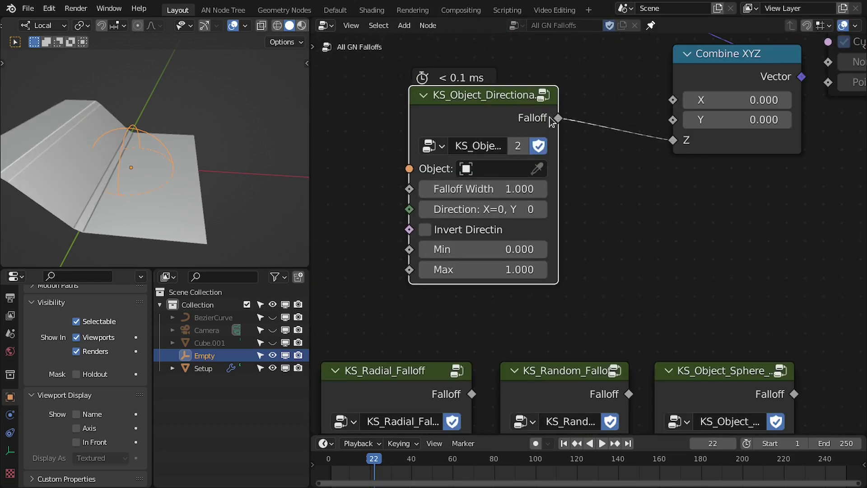
{"action": "left_click_drag", "start_coordinate": [442, 99], "coordinate": [510, 93]}
{"action": "middle_click_drag", "start_coordinate": [204, 115], "coordinate": [159, 168]}
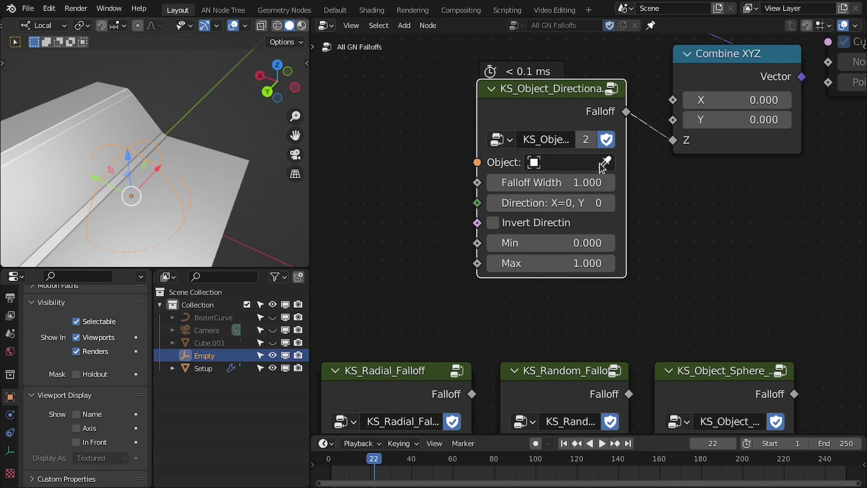
Set the Empty as the directional falloff node's object.
{"action": "left_click", "coordinate": [218, 349]}
{"action": "middle_click_drag", "start_coordinate": [213, 160], "coordinate": [217, 189]}
{"action": "middle_click_drag", "start_coordinate": [180, 167], "coordinate": [199, 175]}
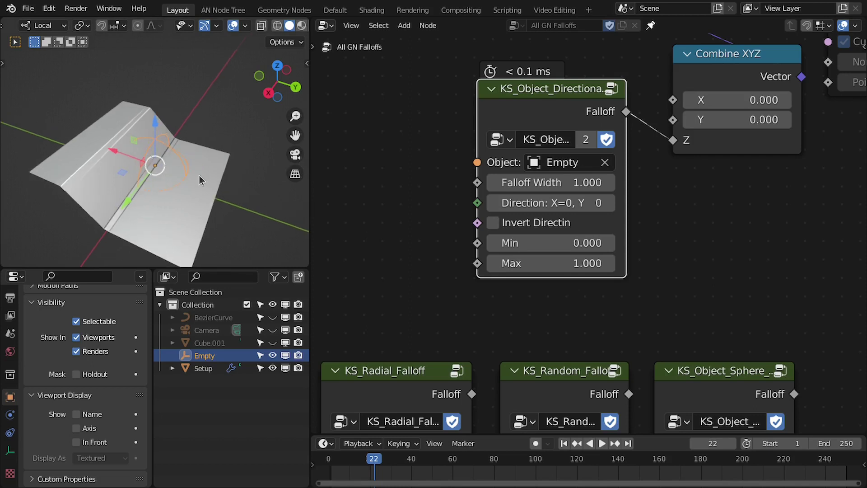
Rotate the Empty about 24° around its local Z axis.
{"action": "key", "text": "r"}
{"action": "key", "text": "x"}
{"action": "key", "text": "x"}
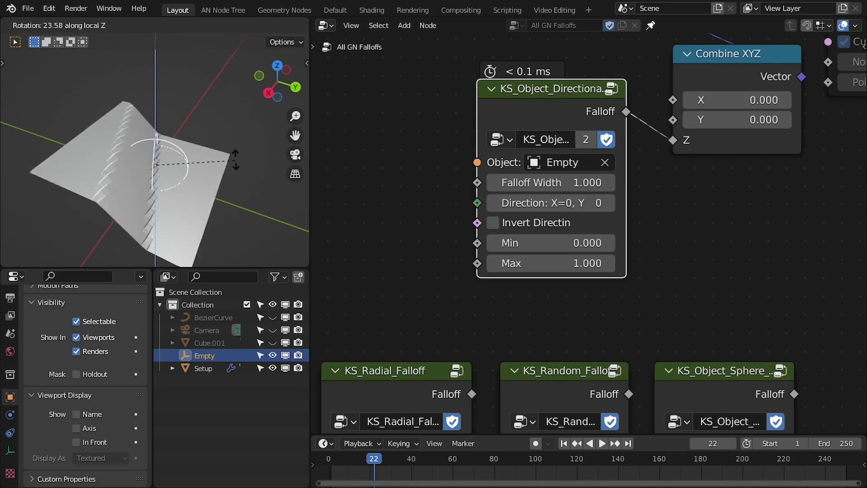
{"action": "left_click", "coordinate": [234, 153]}
{"action": "middle_click_drag", "start_coordinate": [234, 154], "coordinate": [194, 175]}
Toggle the directional falloff's invert direction option on and off, and set its Direction to 1 for the Y axis.
{"action": "left_click", "coordinate": [505, 223]}
{"action": "left_click", "coordinate": [506, 224]}
{"action": "left_click", "coordinate": [506, 224]}
{"action": "left_click", "coordinate": [505, 224]}
{"action": "scroll", "coordinate": [658, 208], "scroll_direction": "up", "scroll_amount": 2}
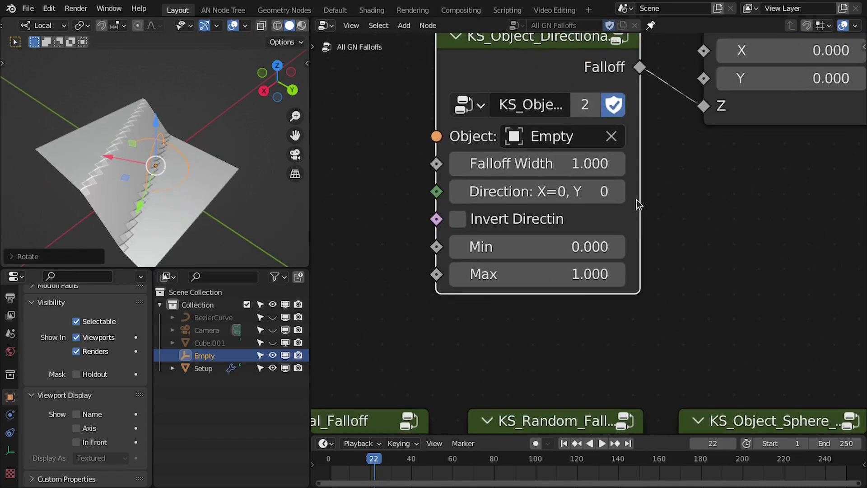
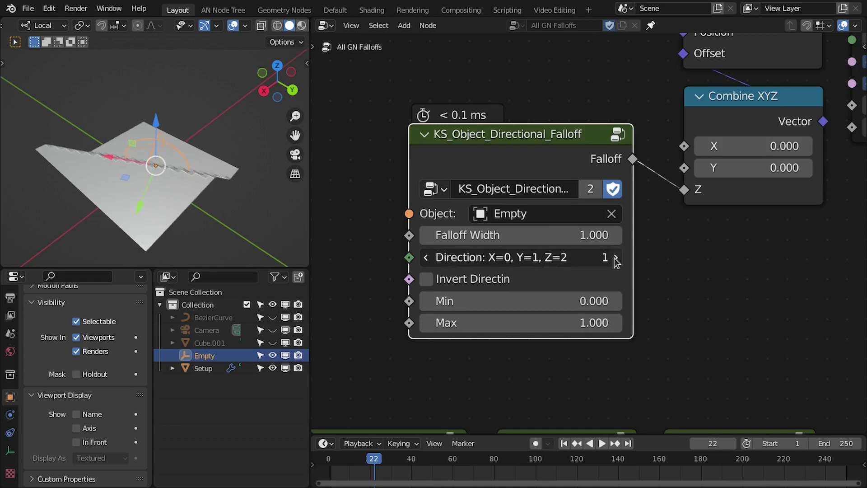
Duplicate the KS_Noise_Fac node, place the copy between the input nodes and Combine XYZ, and save the file.
{"action": "key", "text": "Home"}
{"action": "middle_click_drag", "start_coordinate": [516, 350], "coordinate": [559, 232]}
{"action": "scroll", "coordinate": [559, 232], "scroll_direction": "up", "scroll_amount": 6}
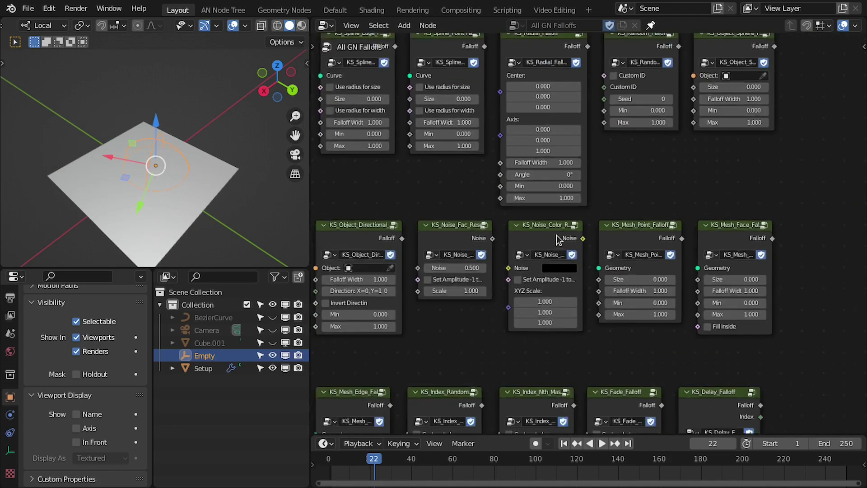
{"action": "left_click", "coordinate": [418, 233]}
{"action": "scroll", "coordinate": [417, 234], "scroll_direction": "down", "scroll_amount": 3}
{"action": "middle_click_drag", "start_coordinate": [644, 152], "coordinate": [594, 293]}
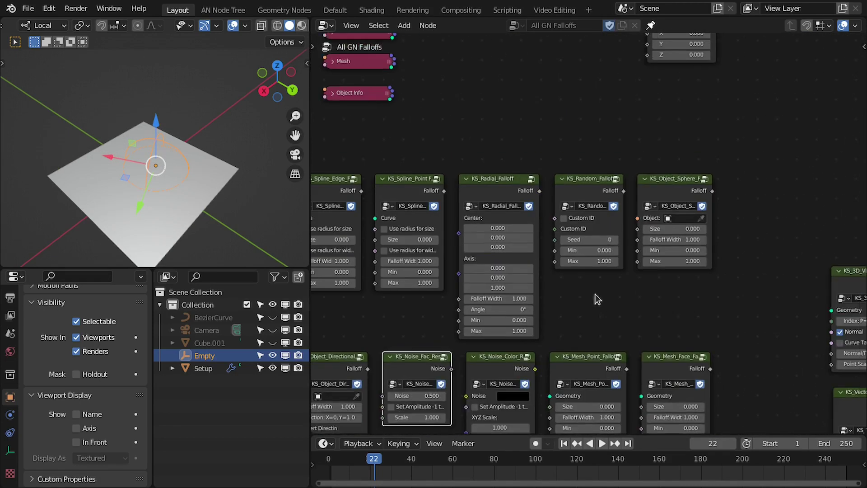
{"action": "key", "text": "shift+d"}
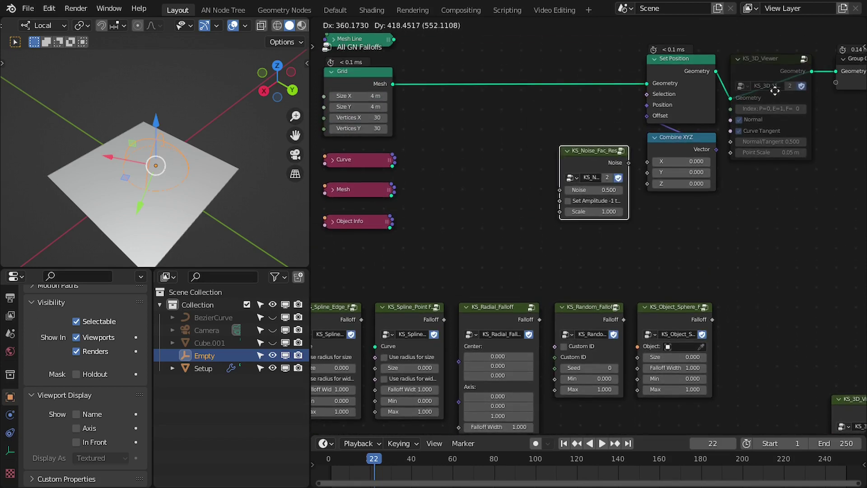
{"action": "left_click", "coordinate": [775, 91]}
{"action": "key", "text": "ctrl+s"}
{"action": "scroll", "coordinate": [476, 166], "scroll_direction": "up", "scroll_amount": 4}
Add a Noise Texture node and place it just before the copied KS_Noise_Fac node.
{"action": "key", "text": "shift+a"}
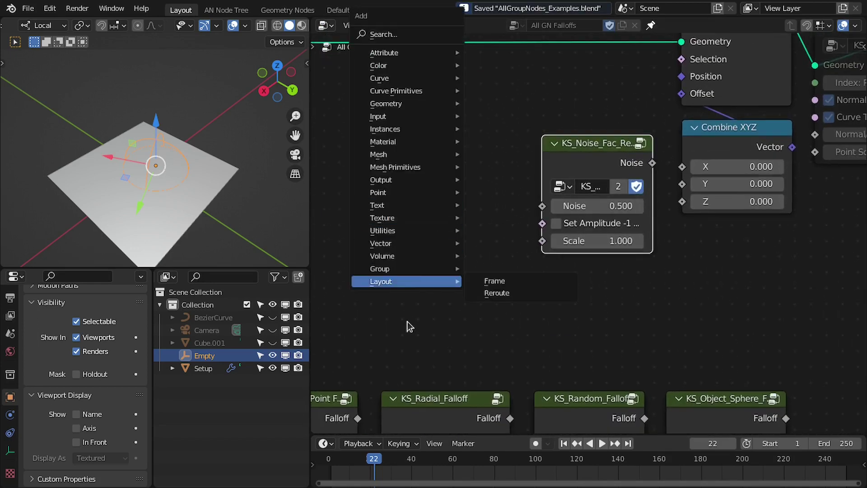
{"action": "mouse_move", "coordinate": [393, 218]}
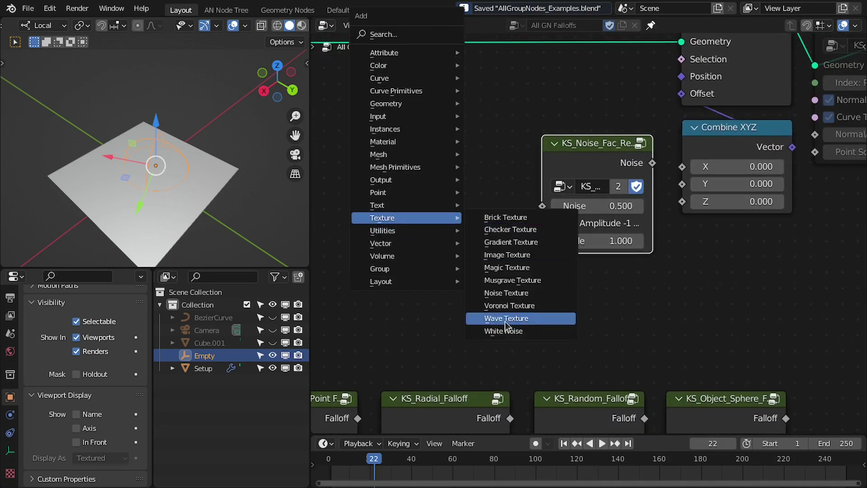
{"action": "left_click", "coordinate": [506, 292]}
{"action": "left_click", "coordinate": [509, 131]}
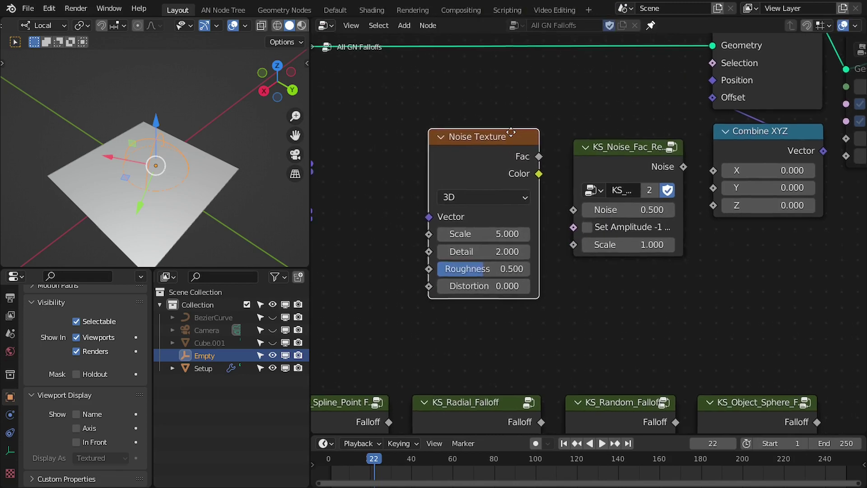
{"action": "scroll", "coordinate": [550, 163], "scroll_direction": "up", "scroll_amount": 1}
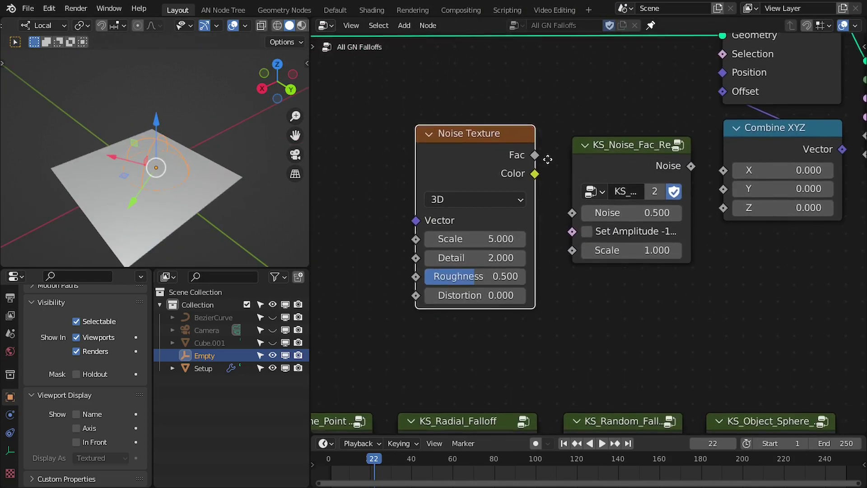
Connect the Noise Texture's Fac to the KS_Noise_Fac node's Noise input, and its Noise output to Combine XYZ's Z.
{"action": "middle_click_drag", "start_coordinate": [548, 159], "coordinate": [500, 163]}
{"action": "left_click_drag", "start_coordinate": [580, 175], "coordinate": [578, 166]}
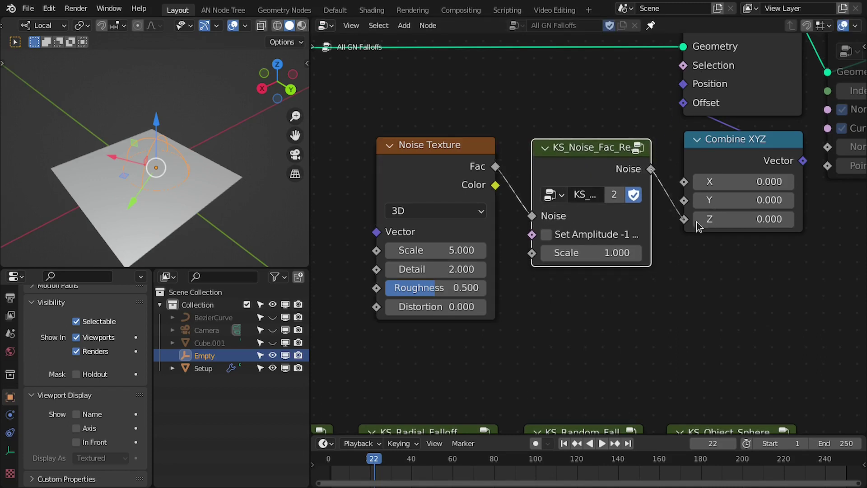
{"action": "left_click_drag", "start_coordinate": [696, 222], "coordinate": [697, 222]}
Examine the noise-displaced grid from an angle, from the side and in front view to judge its height range.
{"action": "middle_click_drag", "start_coordinate": [673, 249], "coordinate": [654, 232]}
{"action": "middle_click_drag", "start_coordinate": [216, 170], "coordinate": [252, 163]}
{"action": "scroll", "coordinate": [588, 230], "scroll_direction": "up", "scroll_amount": 3}
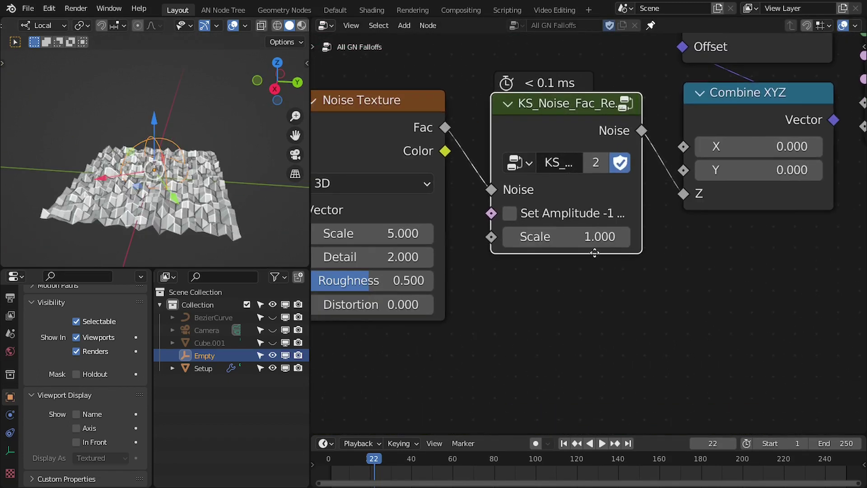
{"action": "middle_click_drag", "start_coordinate": [595, 253], "coordinate": [623, 225]}
{"action": "middle_click_drag", "start_coordinate": [173, 212], "coordinate": [180, 165]}
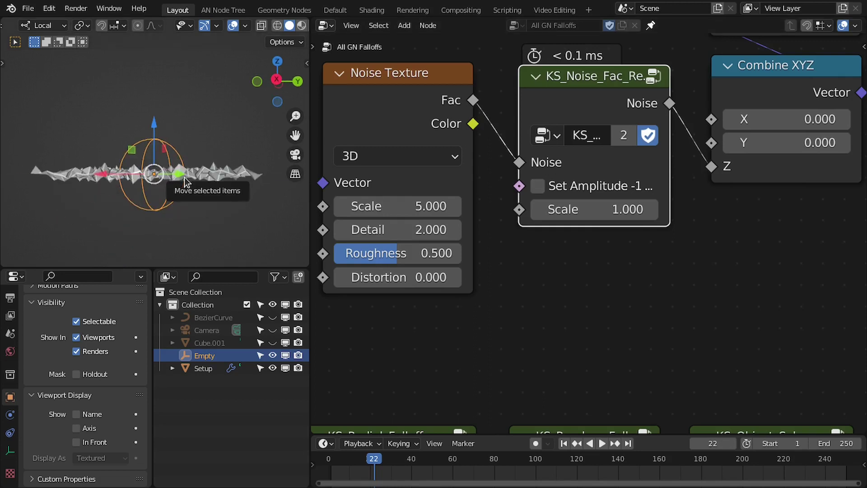
{"action": "key", "text": "KP_1"}
{"action": "scroll", "coordinate": [171, 128], "scroll_direction": "up", "scroll_amount": 4}
{"action": "middle_click_drag", "start_coordinate": [178, 210], "coordinate": [182, 156], "text": "shift"}
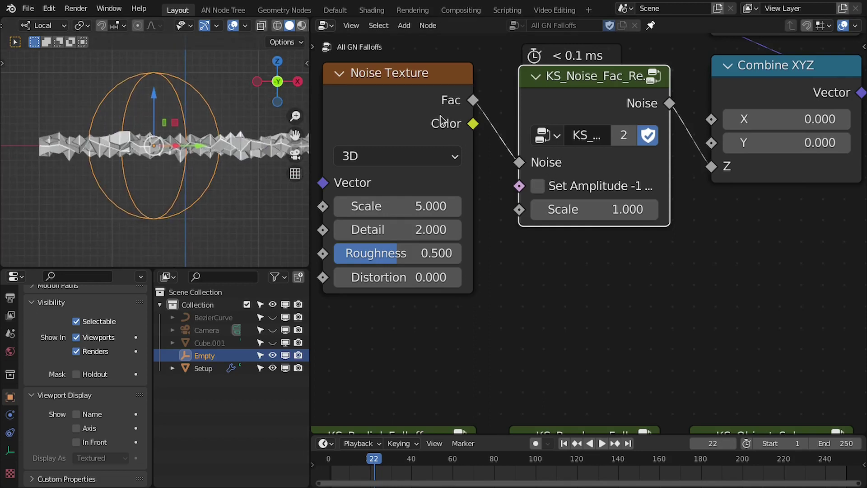
Enable Set Amplitude -1 to 1 on the copied KS_Noise_Fac node and raise its Scale to 6.05.
{"action": "middle_click_drag", "start_coordinate": [490, 114], "coordinate": [467, 149]}
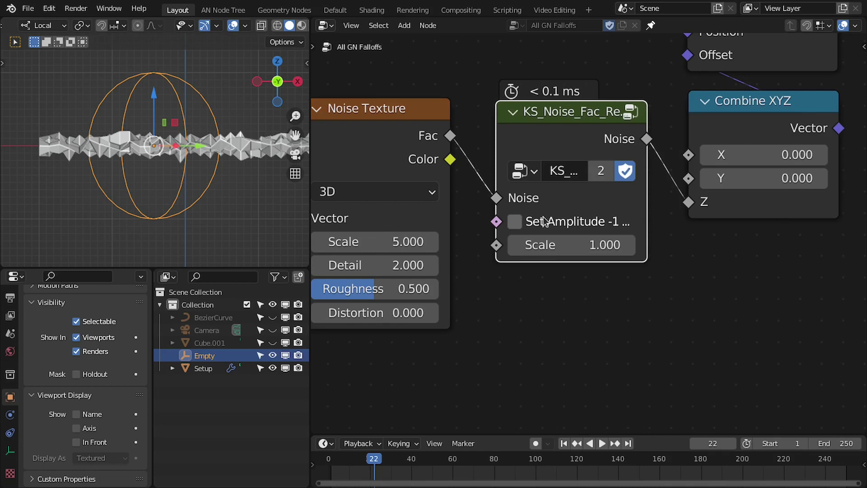
{"action": "left_click", "coordinate": [573, 223]}
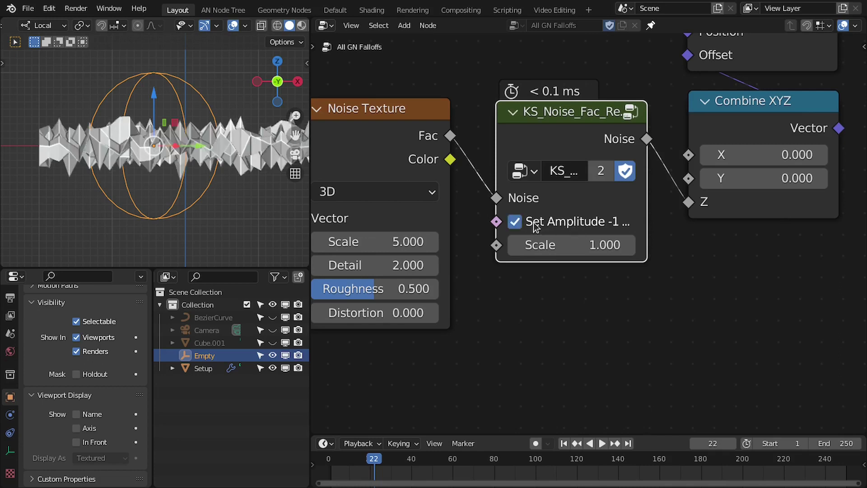
{"action": "mouse_move", "coordinate": [647, 216]}
{"action": "left_mouse_down"}
{"action": "mouse_move", "coordinate": [732, 219]}
{"action": "mouse_move", "coordinate": [651, 224]}
{"action": "left_mouse_up"}
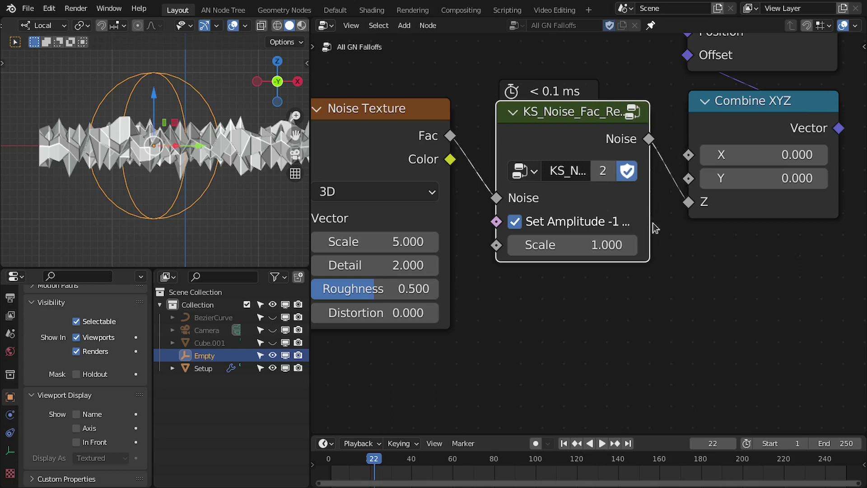
{"action": "left_click_drag", "start_coordinate": [535, 242], "coordinate": [649, 242]}
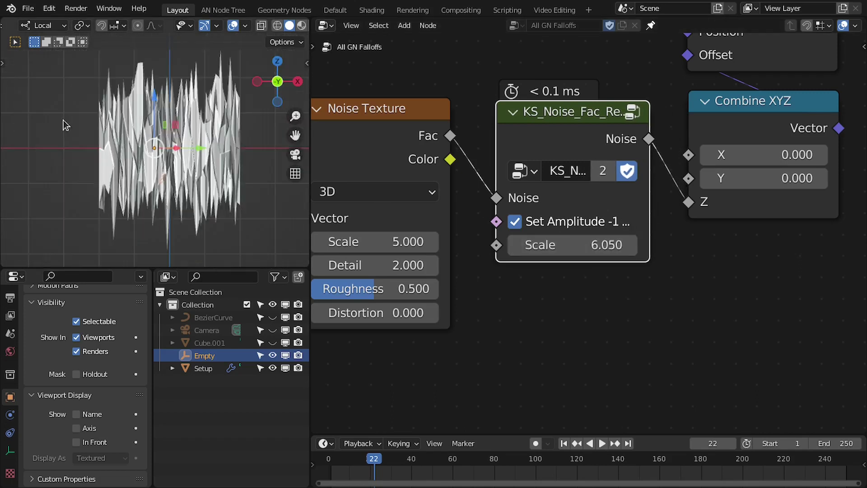
{"action": "scroll", "coordinate": [381, 197], "scroll_direction": "down", "scroll_amount": 1}
{"action": "middle_click_drag", "start_coordinate": [195, 159], "coordinate": [181, 167]}
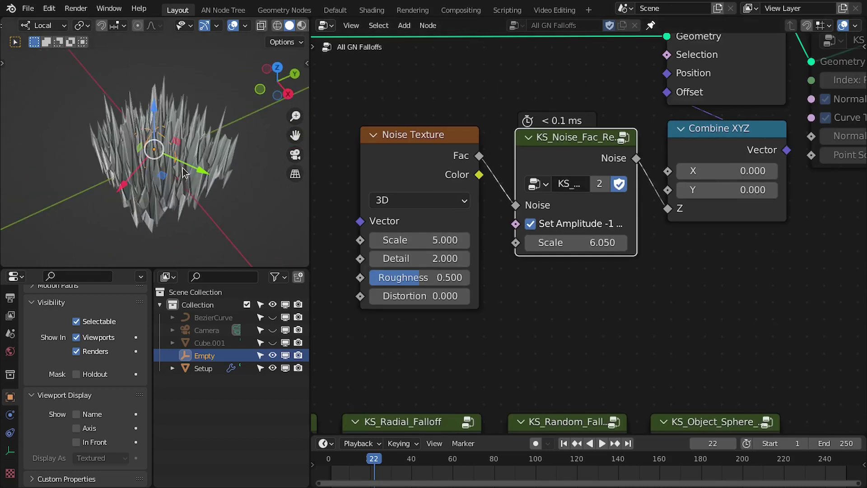
Move the Noise Texture and copied KS_Noise_Fac nodes together closer to Combine XYZ.
{"action": "scroll", "coordinate": [505, 167], "scroll_direction": "down", "scroll_amount": 3}
{"action": "middle_click_drag", "start_coordinate": [502, 162], "coordinate": [629, 190]}
{"action": "left_click_drag", "start_coordinate": [545, 135], "coordinate": [689, 194]}
{"action": "key", "text": "g"}
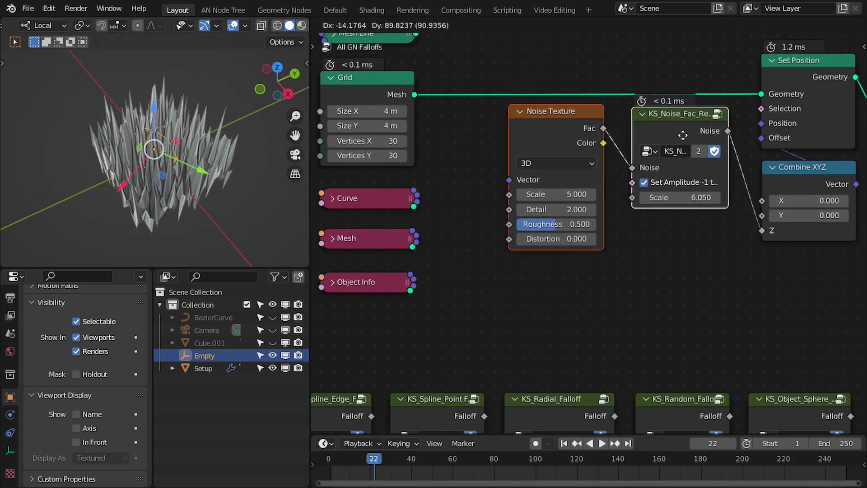
{"action": "left_click", "coordinate": [682, 145]}
Duplicate the KS_Object_Sphere_Falloff node, place the copy below the Noise Texture, and set its object to Empty.
{"action": "scroll", "coordinate": [648, 260], "scroll_direction": "down", "scroll_amount": 3}
{"action": "middle_click_drag", "start_coordinate": [524, 342], "coordinate": [545, 181]}
{"action": "scroll", "coordinate": [545, 181], "scroll_direction": "up", "scroll_amount": 2}
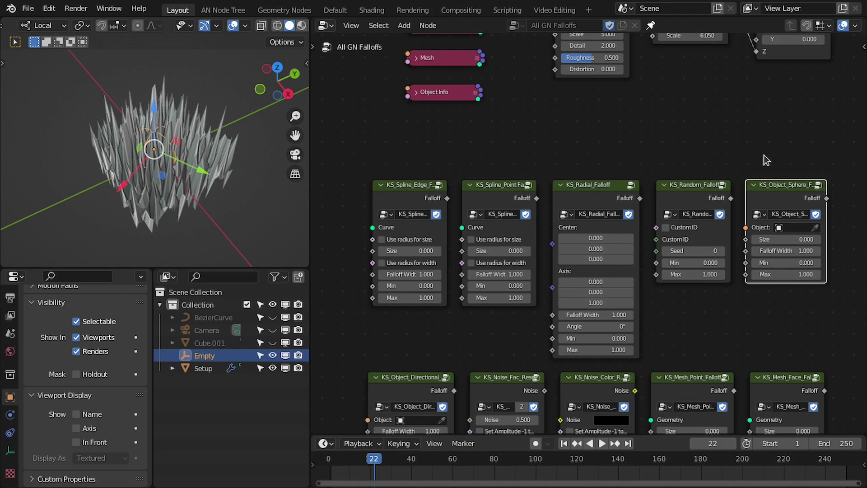
{"action": "middle_click_drag", "start_coordinate": [769, 154], "coordinate": [718, 322]}
{"action": "key", "text": "shift+d"}
{"action": "scroll", "coordinate": [470, 227], "scroll_direction": "up", "scroll_amount": 7}
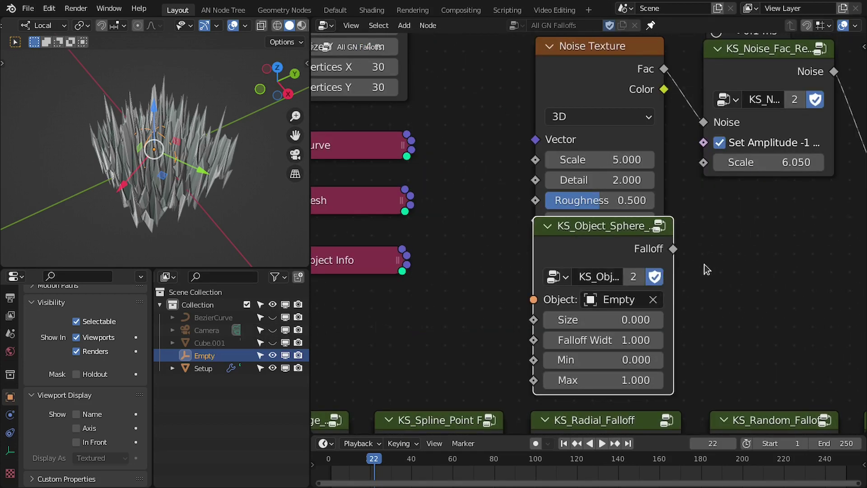
Connect the object sphere falloff's Falloff output to the KS_Noise_Fac node's Scale input.
{"action": "middle_click_drag", "start_coordinate": [714, 264], "coordinate": [584, 267]}
{"action": "scroll", "coordinate": [584, 283], "scroll_direction": "up", "scroll_amount": 1}
{"action": "left_click_drag", "start_coordinate": [586, 162], "coordinate": [579, 159]}
{"action": "middle_click_drag", "start_coordinate": [117, 209], "coordinate": [165, 208]}
{"action": "scroll", "coordinate": [204, 167], "scroll_direction": "up", "scroll_amount": 4}
{"action": "middle_click_drag", "start_coordinate": [203, 167], "coordinate": [233, 174]}
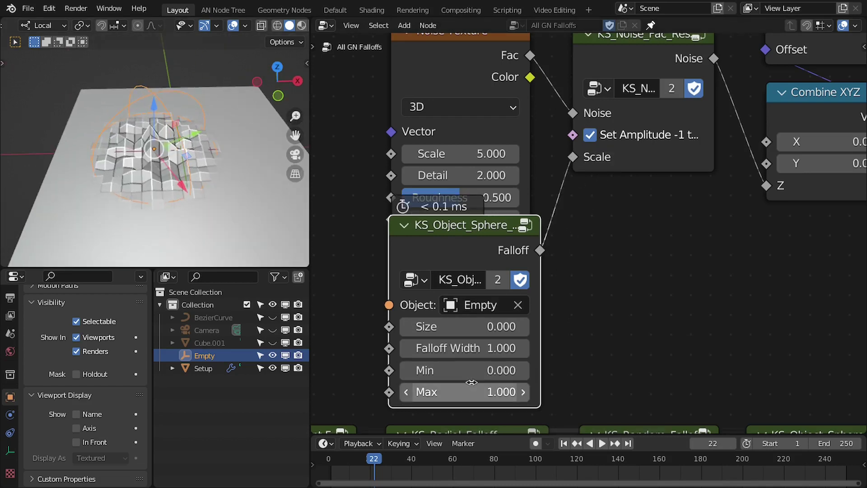
Raise the object sphere falloff's Max and view the masked noise on the grid in a maximized 3D viewport.
{"action": "left_click_drag", "start_coordinate": [482, 382], "coordinate": [551, 392]}
{"action": "scroll", "coordinate": [181, 158], "scroll_direction": "down", "scroll_amount": 3}
{"action": "middle_click_drag", "start_coordinate": [176, 159], "coordinate": [206, 158]}
{"action": "key", "text": "ctrl+space"}
{"action": "middle_click_drag", "start_coordinate": [440, 226], "coordinate": [507, 197]}
{"action": "scroll", "coordinate": [475, 288], "scroll_direction": "down", "scroll_amount": 3}
{"action": "middle_click_drag", "start_coordinate": [475, 288], "coordinate": [473, 310]}
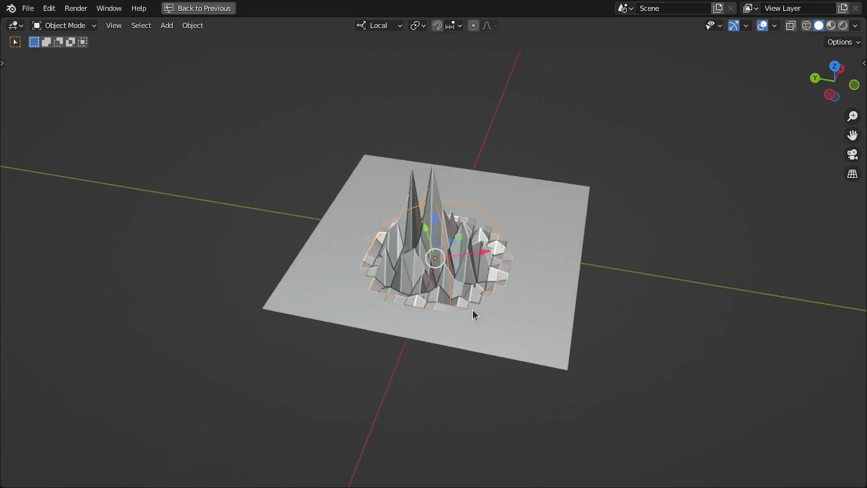
Move the Empty across the grid without changing its height, enlarge it, and restore the split layout.
{"action": "key", "text": "g"}
{"action": "key", "text": "shift+z"}
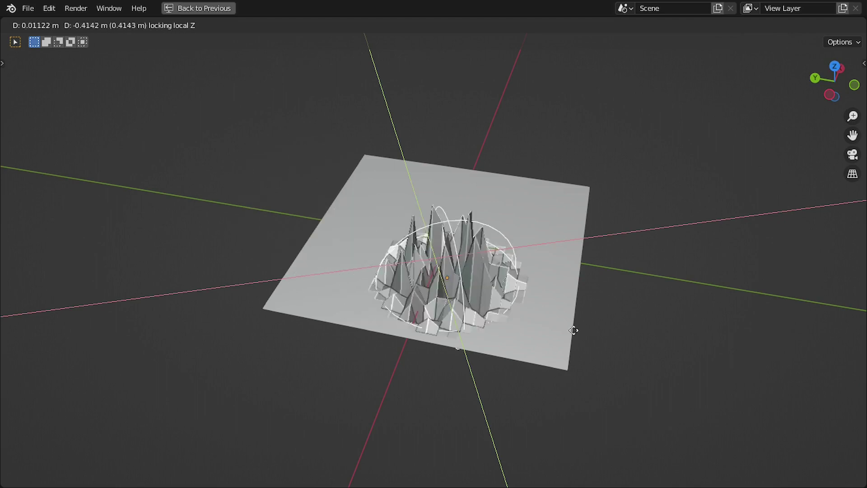
{"action": "left_click", "coordinate": [555, 295]}
{"action": "key", "text": "s"}
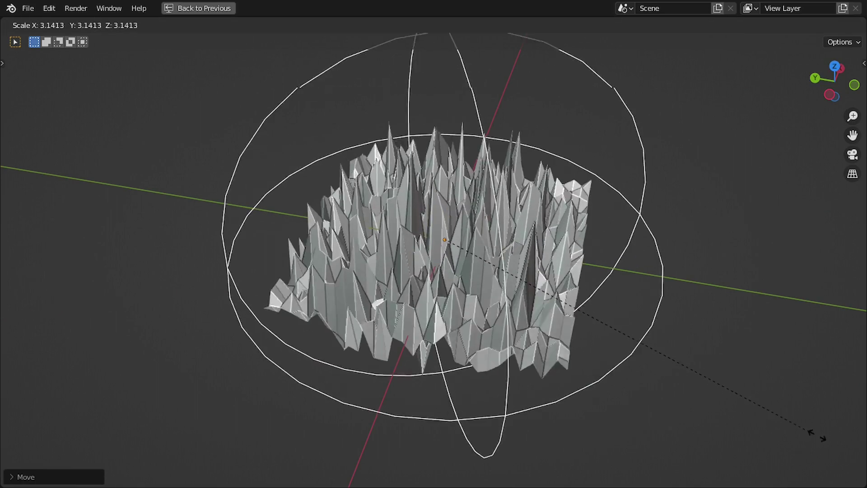
{"action": "left_click", "coordinate": [519, 300]}
{"action": "key", "text": "ctrl+space"}
Remove the noise and sphere falloff setup and place a copy of KS_Mesh_Point_Falloff before Combine XYZ.
{"action": "middle_click_drag", "start_coordinate": [611, 199], "coordinate": [458, 248]}
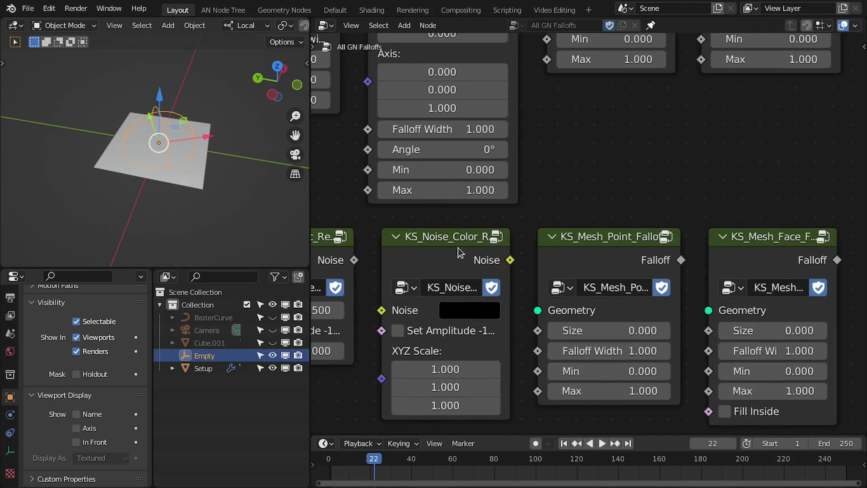
{"action": "scroll", "coordinate": [585, 256], "scroll_direction": "down", "scroll_amount": 2}
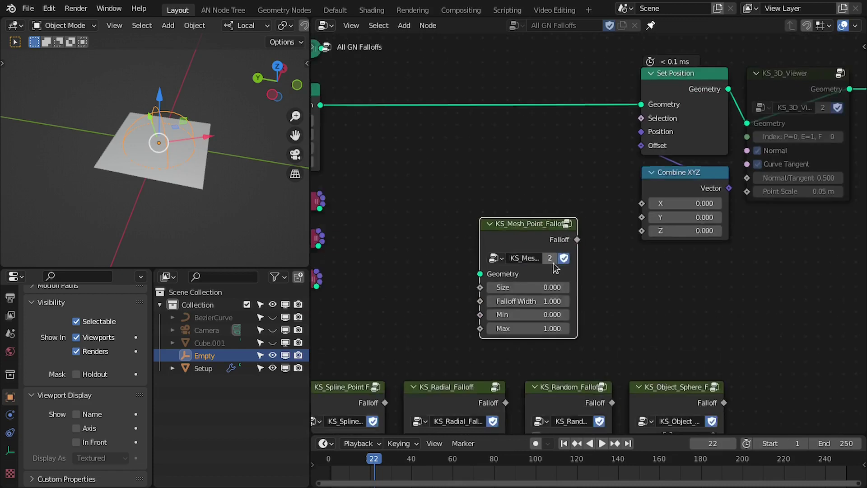
{"action": "scroll", "coordinate": [526, 241], "scroll_direction": "up", "scroll_amount": 3}
{"action": "left_click_drag", "start_coordinate": [525, 220], "coordinate": [551, 191]}
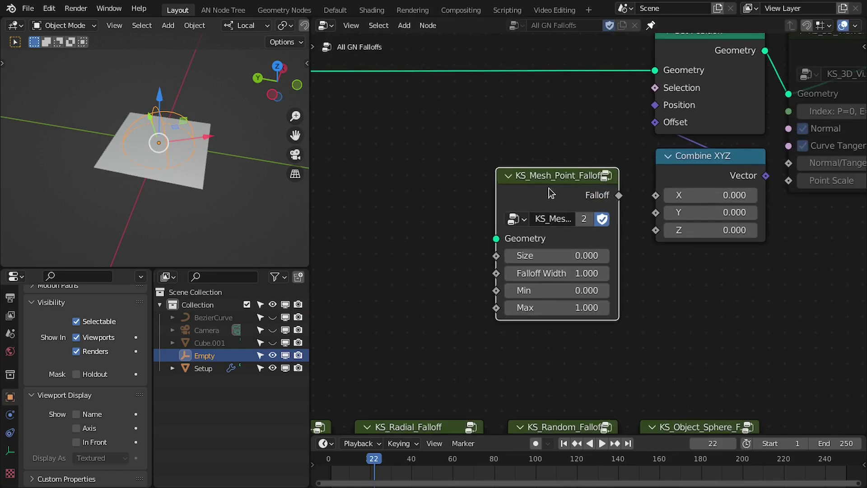
{"action": "middle_click_drag", "start_coordinate": [551, 191], "coordinate": [599, 191]}
{"action": "left_click_drag", "start_coordinate": [598, 191], "coordinate": [576, 192]}
Connect the Mesh object node's geometry output to the KS_Mesh_Point_Falloff copy's Geometry input.
{"action": "middle_click_drag", "start_coordinate": [577, 191], "coordinate": [680, 178]}
{"action": "scroll", "coordinate": [408, 244], "scroll_direction": "down", "scroll_amount": 2}
{"action": "scroll", "coordinate": [423, 245], "scroll_direction": "up", "scroll_amount": 3}
{"action": "middle_click_drag", "start_coordinate": [390, 238], "coordinate": [411, 244]}
{"action": "left_click_drag", "start_coordinate": [411, 248], "coordinate": [570, 150]}
{"action": "left_click_drag", "start_coordinate": [654, 231], "coordinate": [655, 237]}
{"action": "middle_click_drag", "start_coordinate": [519, 227], "coordinate": [598, 203]}
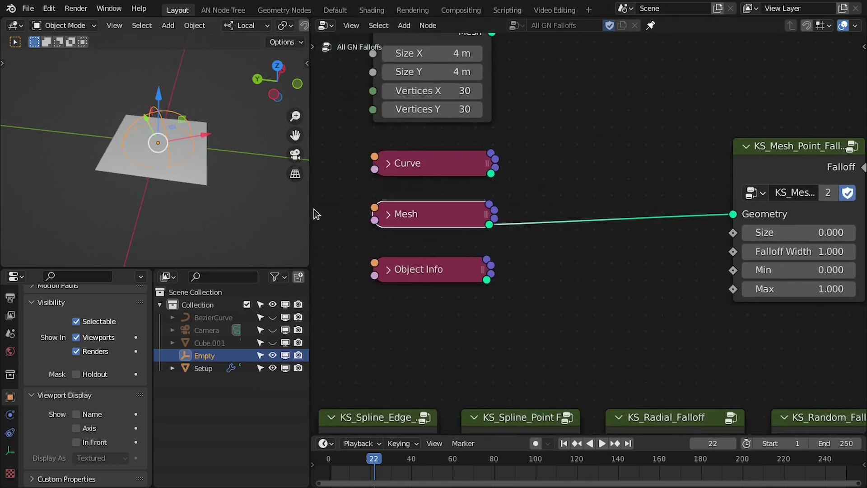
Hide the Empty in the viewport, then show and select Cube.001.
{"action": "left_click", "coordinate": [272, 355]}
{"action": "left_click", "coordinate": [273, 342]}
{"action": "left_click", "coordinate": [202, 343]}
{"action": "middle_click_drag", "start_coordinate": [190, 137], "coordinate": [174, 126]}
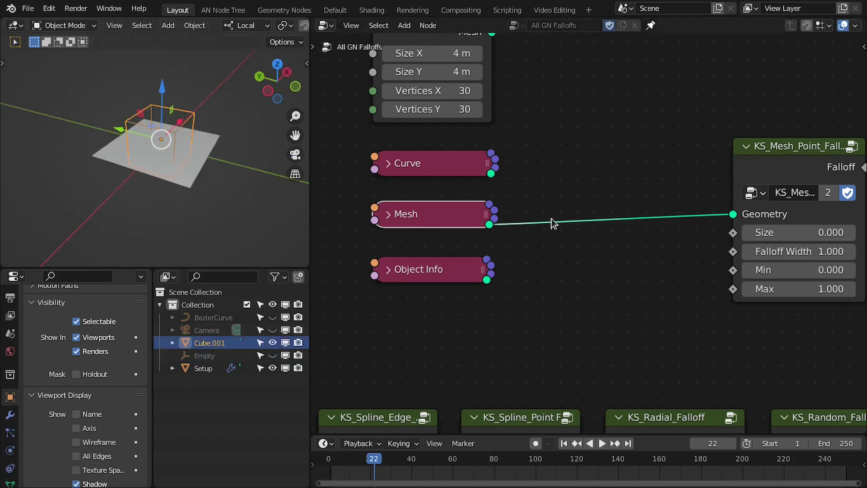
Connect the mesh point falloff to Combine XYZ's Z and raise the cube along its Z axis.
{"action": "middle_click_drag", "start_coordinate": [805, 190], "coordinate": [633, 179]}
{"action": "left_click_drag", "start_coordinate": [691, 157], "coordinate": [760, 199]}
{"action": "middle_click_drag", "start_coordinate": [182, 170], "coordinate": [136, 116]}
{"action": "scroll", "coordinate": [135, 116], "scroll_direction": "up", "scroll_amount": 3}
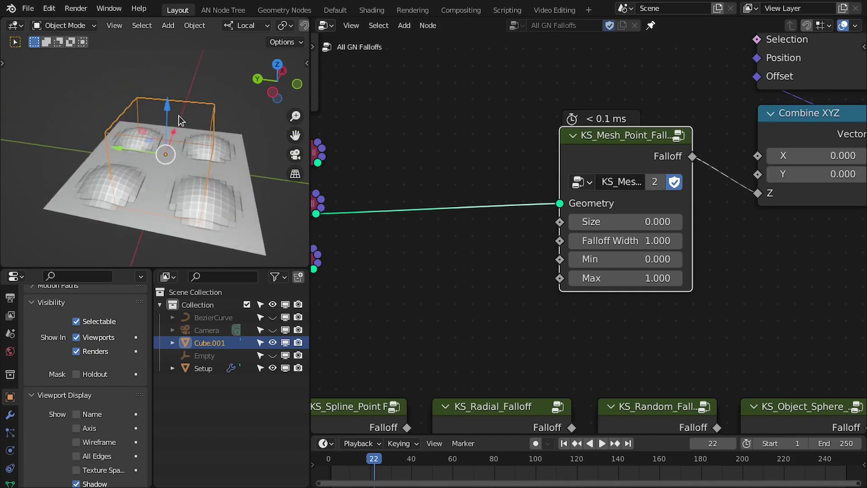
{"action": "left_click_drag", "start_coordinate": [168, 108], "coordinate": [172, 86]}
Replace the mesh point falloff copy with a copy of KS_Mesh_Edge_Falloff placed before Combine XYZ.
{"action": "scroll", "coordinate": [589, 234], "scroll_direction": "down", "scroll_amount": 2}
{"action": "key", "text": "x"}
{"action": "scroll", "coordinate": [584, 262], "scroll_direction": "down", "scroll_amount": 4}
{"action": "middle_click_drag", "start_coordinate": [533, 368], "coordinate": [567, 174]}
{"action": "scroll", "coordinate": [568, 175], "scroll_direction": "up", "scroll_amount": 3}
{"action": "scroll", "coordinate": [539, 343], "scroll_direction": "down", "scroll_amount": 4}
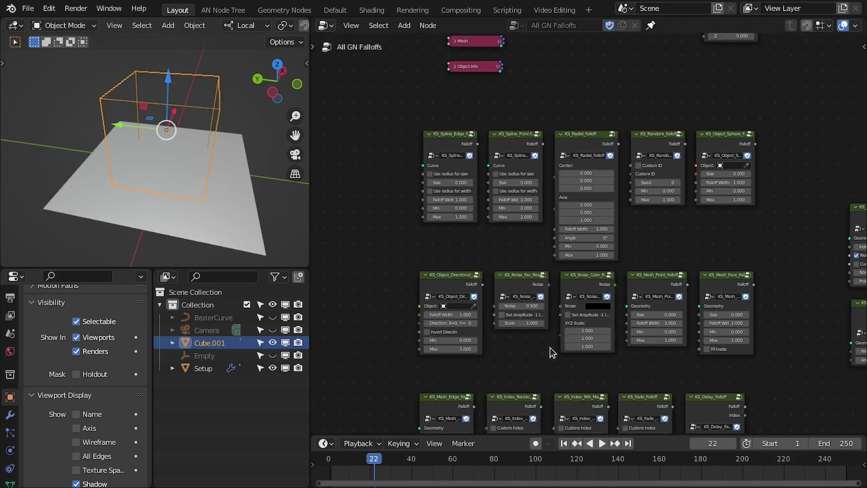
{"action": "left_click", "coordinate": [723, 279]}
{"action": "scroll", "coordinate": [535, 316], "scroll_direction": "down", "scroll_amount": 1}
{"action": "middle_click_drag", "start_coordinate": [633, 128], "coordinate": [563, 252]}
{"action": "key", "text": "shift+d"}
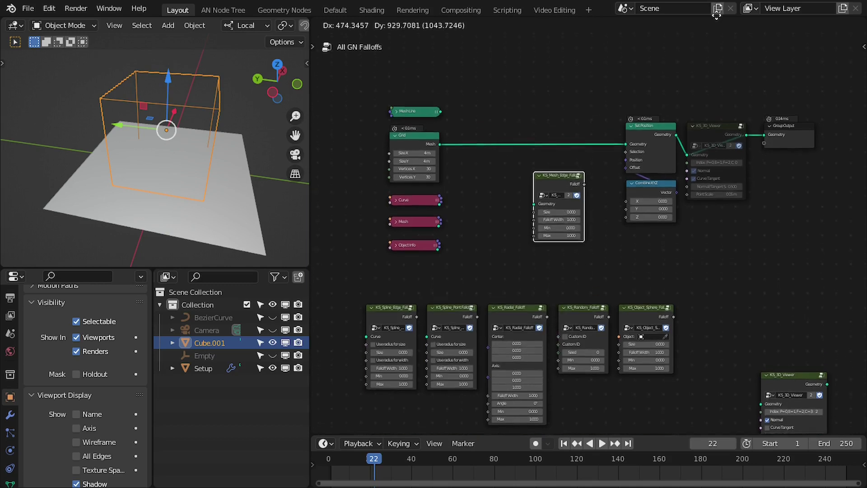
{"action": "left_click", "coordinate": [739, 116]}
Link the Mesh geometry into the mesh edge falloff, its Falloff to Combine XYZ's Z, and move the cube vertically.
{"action": "scroll", "coordinate": [539, 271], "scroll_direction": "up", "scroll_amount": 3}
{"action": "middle_click_drag", "start_coordinate": [493, 323], "coordinate": [581, 172]}
{"action": "scroll", "coordinate": [582, 172], "scroll_direction": "up", "scroll_amount": 3}
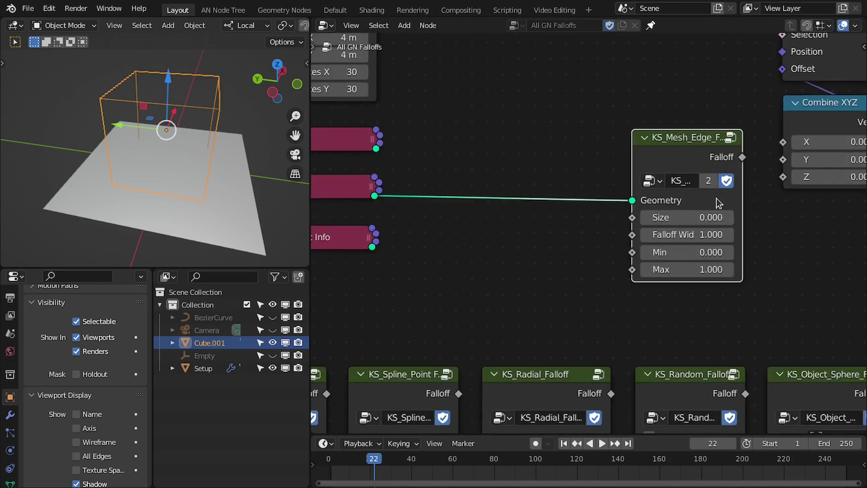
{"action": "left_click_drag", "start_coordinate": [785, 182], "coordinate": [784, 177]}
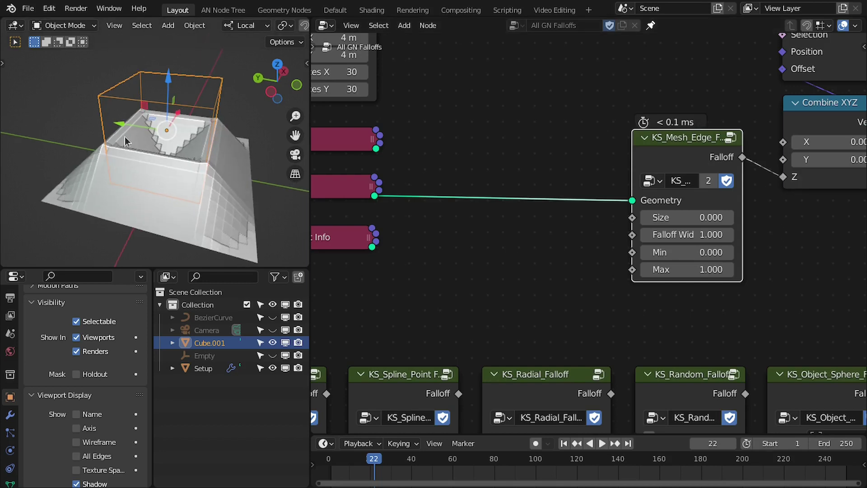
{"action": "mouse_move", "coordinate": [171, 80]}
{"action": "left_mouse_down"}
{"action": "mouse_move", "coordinate": [171, 50]}
{"action": "mouse_move", "coordinate": [168, 190]}
{"action": "mouse_move", "coordinate": [177, 70]}
{"action": "mouse_move", "coordinate": [176, 117]}
{"action": "mouse_move", "coordinate": [176, 87]}
{"action": "left_mouse_up"}
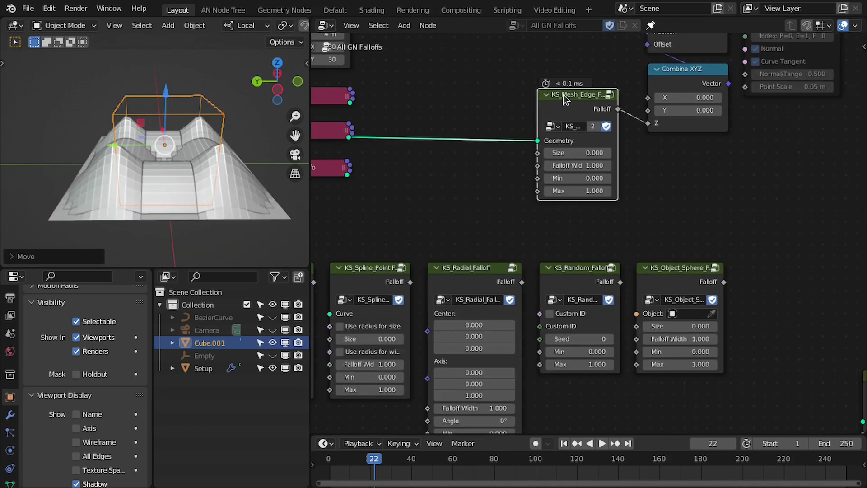
Replace the mesh edge falloff copy with a copy of KS_Mesh_Face_Falloff placed before Combine XYZ.
{"action": "left_click", "coordinate": [562, 95]}
{"action": "scroll", "coordinate": [601, 235], "scroll_direction": "down", "scroll_amount": 4}
{"action": "key", "text": "x"}
{"action": "scroll", "coordinate": [618, 260], "scroll_direction": "down", "scroll_amount": 3}
{"action": "middle_click_drag", "start_coordinate": [629, 393], "coordinate": [645, 327]}
{"action": "left_click_drag", "start_coordinate": [653, 321], "coordinate": [606, 91]}
{"action": "scroll", "coordinate": [563, 88], "scroll_direction": "up", "scroll_amount": 4}
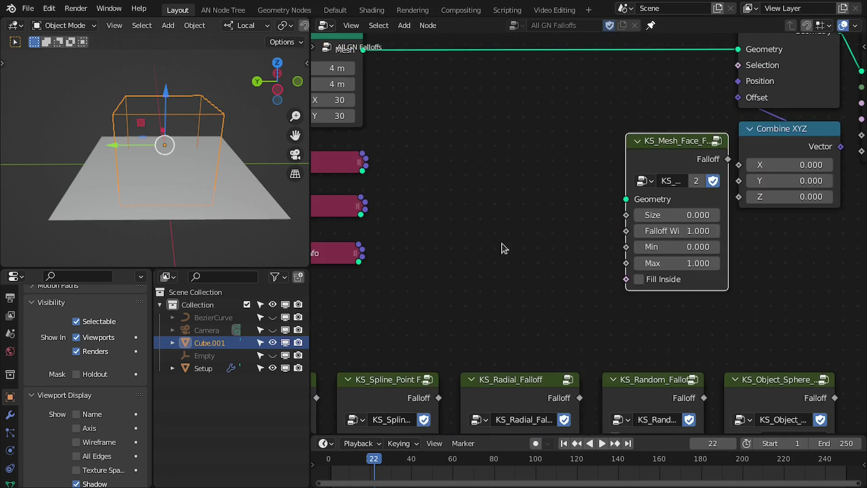
Link the Mesh geometry into the mesh face falloff, its Falloff to Combine XYZ's Z, and adjust the cube's height.
{"action": "left_click_drag", "start_coordinate": [614, 185], "coordinate": [615, 186]}
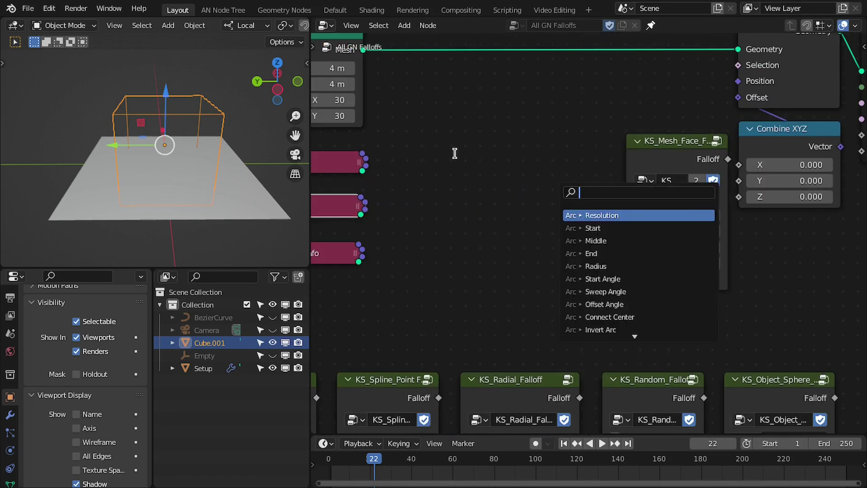
{"action": "middle_click_drag", "start_coordinate": [684, 166], "coordinate": [606, 160]}
{"action": "scroll", "coordinate": [606, 159], "scroll_direction": "up", "scroll_amount": 1}
{"action": "left_click_drag", "start_coordinate": [584, 151], "coordinate": [560, 145]}
{"action": "left_click_drag", "start_coordinate": [673, 208], "coordinate": [672, 195]}
{"action": "middle_click_drag", "start_coordinate": [156, 132], "coordinate": [158, 132]}
{"action": "mouse_move", "coordinate": [170, 94]}
{"action": "left_mouse_down"}
{"action": "mouse_move", "coordinate": [170, 162]}
{"action": "mouse_move", "coordinate": [170, 102]}
{"action": "left_mouse_up"}
Examine the grid deformed by the mesh face falloff from several angles, including the area inside the cube.
{"action": "scroll", "coordinate": [586, 240], "scroll_direction": "up", "scroll_amount": 1}
{"action": "scroll", "coordinate": [535, 288], "scroll_direction": "up", "scroll_amount": 1}
{"action": "middle_click_drag", "start_coordinate": [535, 289], "coordinate": [611, 250]}
{"action": "scroll", "coordinate": [590, 282], "scroll_direction": "down", "scroll_amount": 3}
{"action": "scroll", "coordinate": [618, 263], "scroll_direction": "up", "scroll_amount": 2}
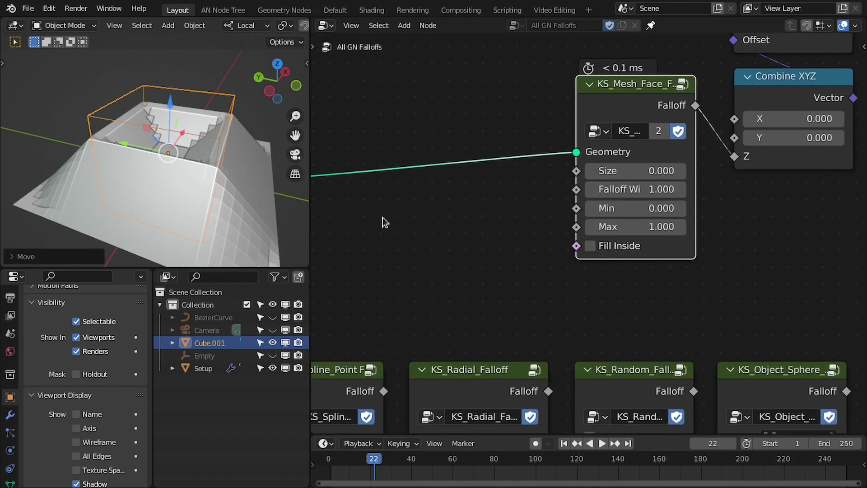
{"action": "middle_click_drag", "start_coordinate": [113, 114], "coordinate": [121, 140]}
{"action": "middle_click_drag", "start_coordinate": [202, 116], "coordinate": [146, 146]}
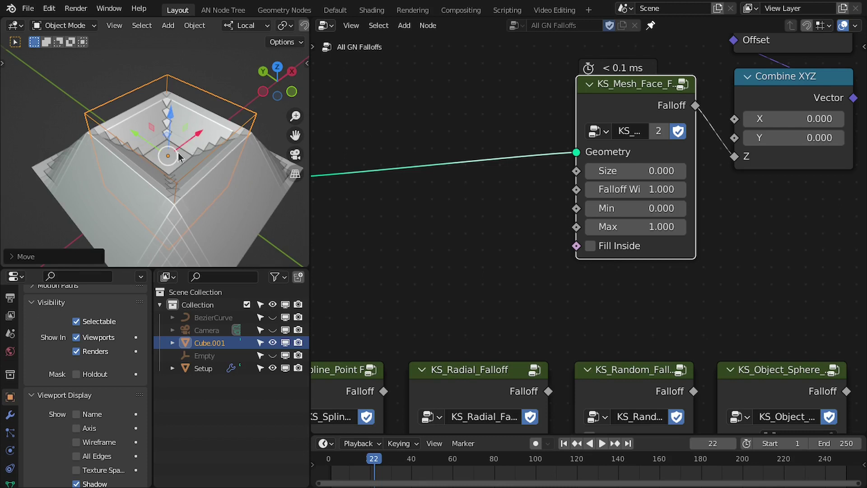
{"action": "middle_click_drag", "start_coordinate": [179, 128], "coordinate": [193, 125]}
Enable Fill Inside on the mesh face falloff and move the cube along its Z axis to test it.
{"action": "left_click", "coordinate": [630, 250]}
{"action": "middle_click_drag", "start_coordinate": [630, 250], "coordinate": [620, 225]}
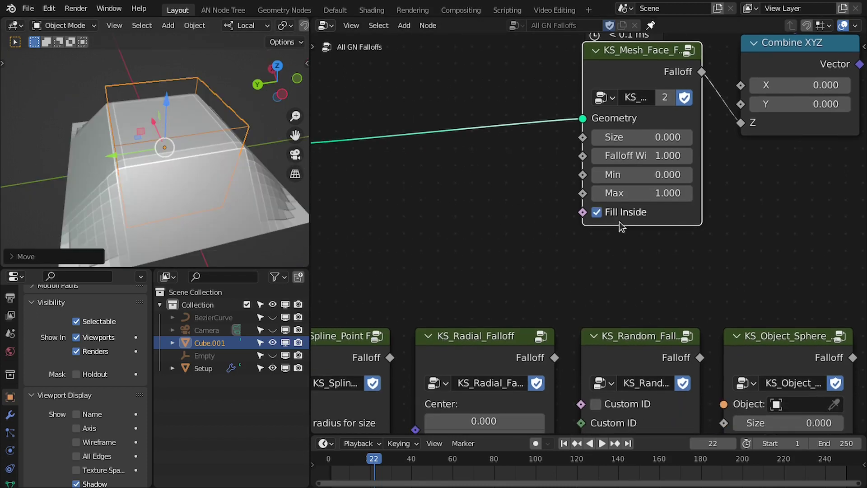
{"action": "middle_click_drag", "start_coordinate": [187, 135], "coordinate": [161, 88]}
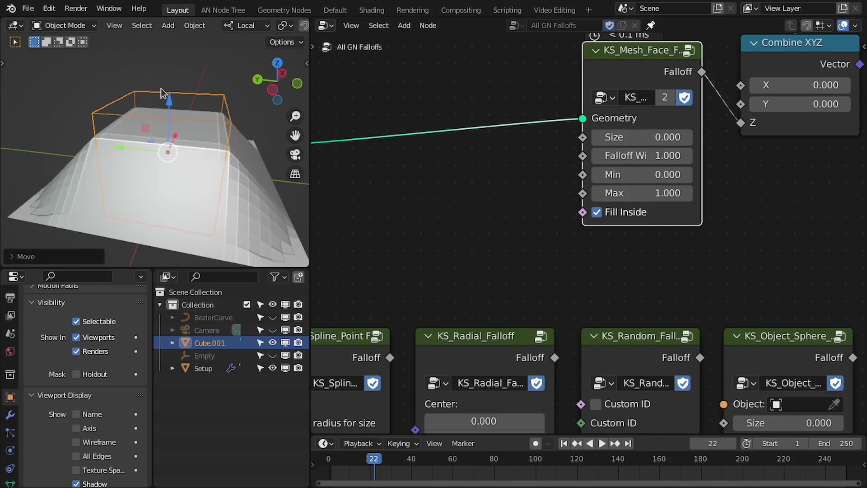
{"action": "mouse_move", "coordinate": [167, 102]}
{"action": "left_mouse_down"}
{"action": "mouse_move", "coordinate": [168, 89]}
{"action": "mouse_move", "coordinate": [166, 212]}
{"action": "mouse_move", "coordinate": [167, 100]}
{"action": "left_mouse_up"}
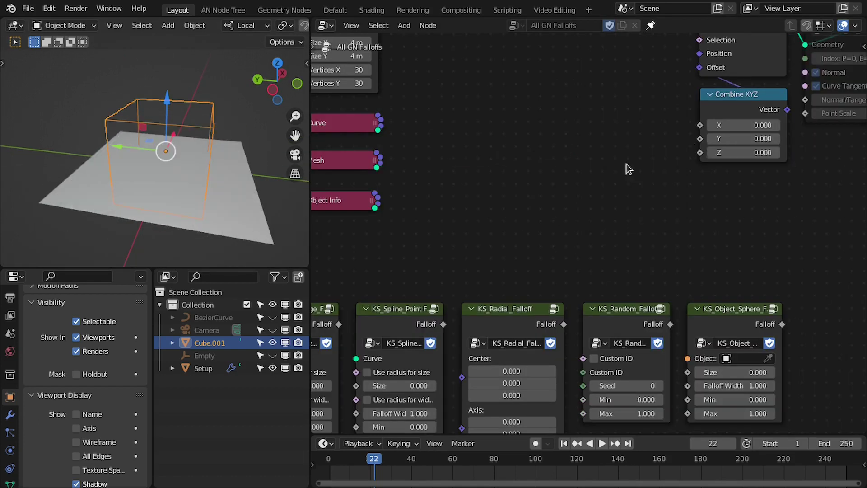
Replace the mesh face falloff with copies of KS_Index_Random_Mask_Falloff and the neighbouring index Nth mask falloff before Combine XYZ.
{"action": "scroll", "coordinate": [627, 164], "scroll_direction": "down", "scroll_amount": 6}
{"action": "middle_click_drag", "start_coordinate": [627, 289], "coordinate": [680, 123]}
{"action": "scroll", "coordinate": [658, 323], "scroll_direction": "up", "scroll_amount": 3}
{"action": "middle_click_drag", "start_coordinate": [656, 324], "coordinate": [685, 146]}
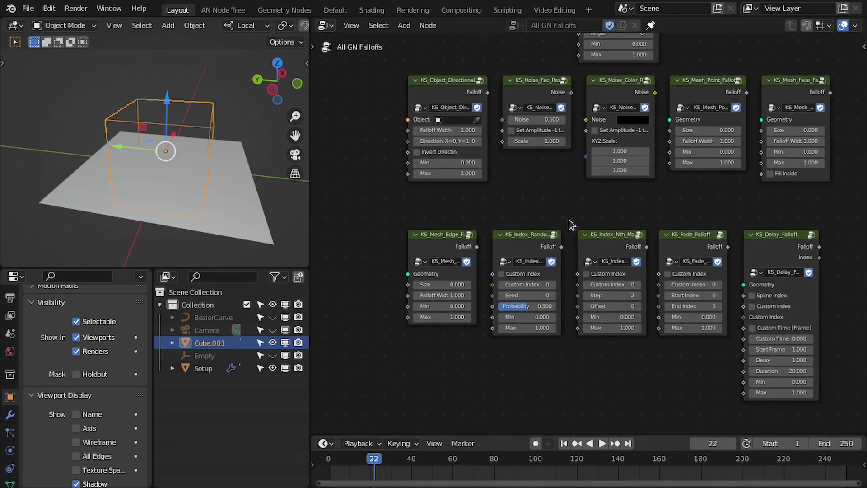
{"action": "scroll", "coordinate": [620, 186], "scroll_direction": "up", "scroll_amount": 4}
{"action": "left_click_drag", "start_coordinate": [493, 203], "coordinate": [624, 260]}
{"action": "scroll", "coordinate": [590, 234], "scroll_direction": "down", "scroll_amount": 2}
{"action": "middle_click_drag", "start_coordinate": [692, 85], "coordinate": [638, 289]}
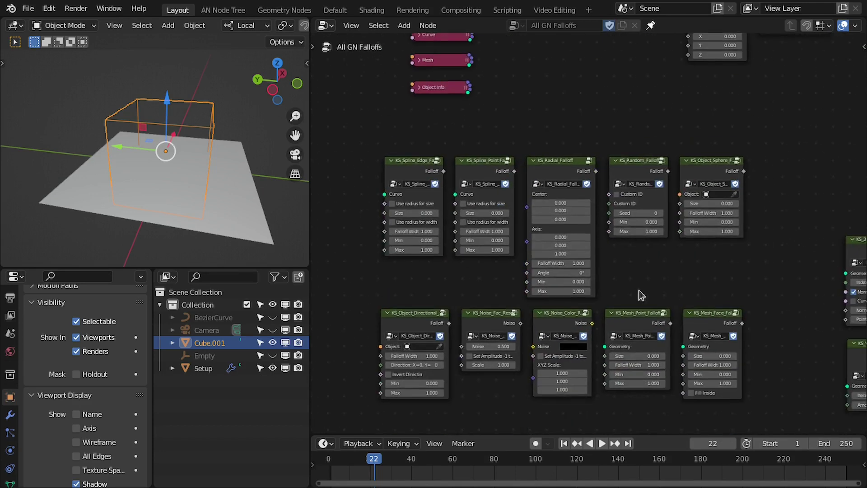
{"action": "scroll", "coordinate": [638, 289], "scroll_direction": "down", "scroll_amount": 3}
{"action": "key", "text": "shift+d"}
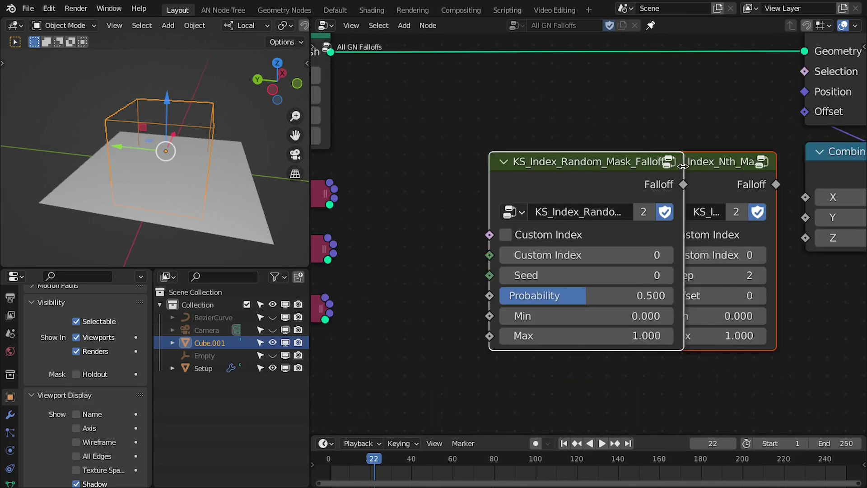
Narrow the copied index random mask node and separate it from the copied Nth mask node.
{"action": "left_click_drag", "start_coordinate": [683, 167], "coordinate": [616, 164]}
{"action": "left_click", "coordinate": [696, 162]}
{"action": "scroll", "coordinate": [678, 168], "scroll_direction": "down", "scroll_amount": 3}
{"action": "middle_click_drag", "start_coordinate": [663, 172], "coordinate": [654, 145]}
Connect the index random mask node's Falloff output to Combine XYZ's Z.
{"action": "left_click", "coordinate": [601, 168]}
{"action": "left_click_drag", "start_coordinate": [755, 206], "coordinate": [752, 207]}
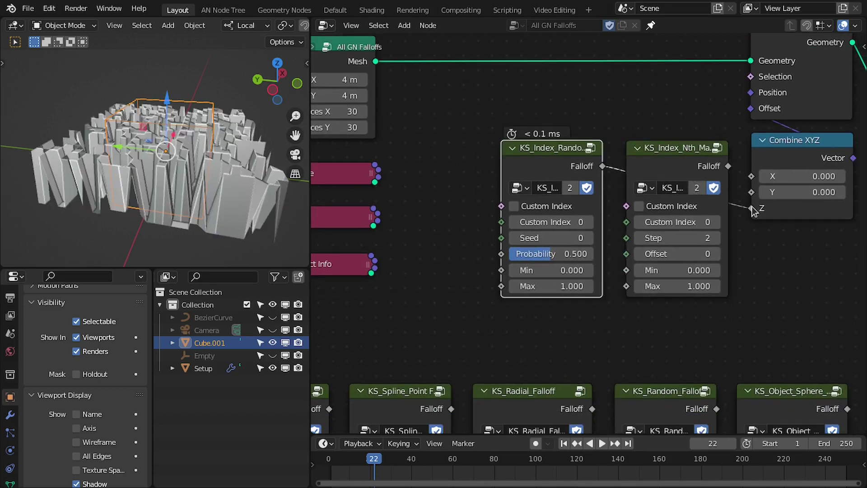
{"action": "scroll", "coordinate": [579, 164], "scroll_direction": "down", "scroll_amount": 2}
{"action": "scroll", "coordinate": [164, 167], "scroll_direction": "up", "scroll_amount": 1}
{"action": "scroll", "coordinate": [537, 162], "scroll_direction": "down", "scroll_amount": 1}
{"action": "middle_click_drag", "start_coordinate": [537, 162], "coordinate": [609, 242]}
{"action": "scroll", "coordinate": [609, 246], "scroll_direction": "up", "scroll_amount": 1}
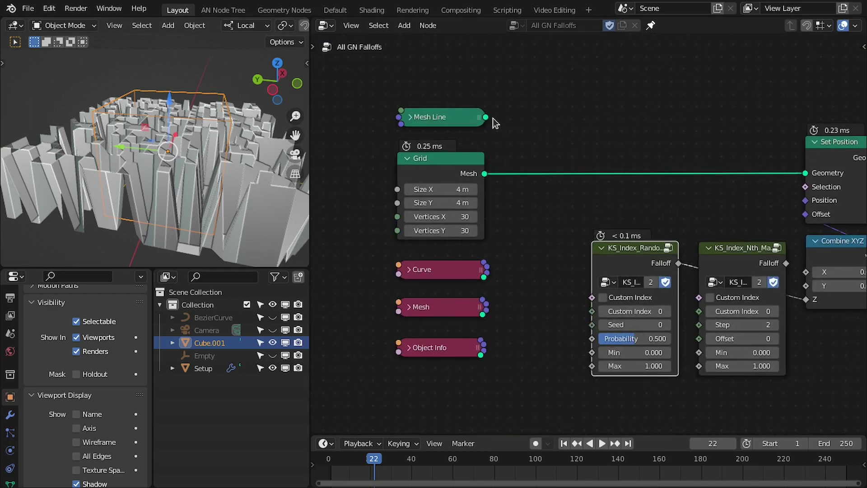
Feed the Mesh Line into Set Position's Geometry in place of the Grid and look at it from the front.
{"action": "left_click_drag", "start_coordinate": [482, 117], "coordinate": [570, 56]}
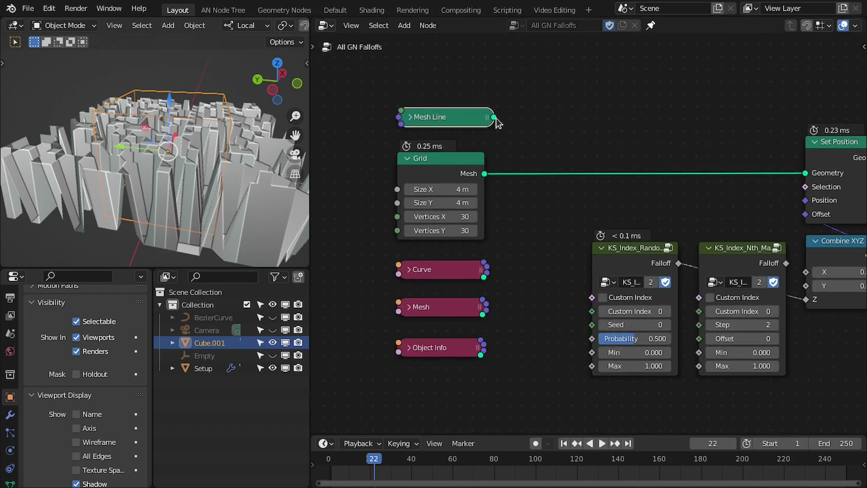
{"action": "left_click_drag", "start_coordinate": [769, 159], "coordinate": [791, 180]}
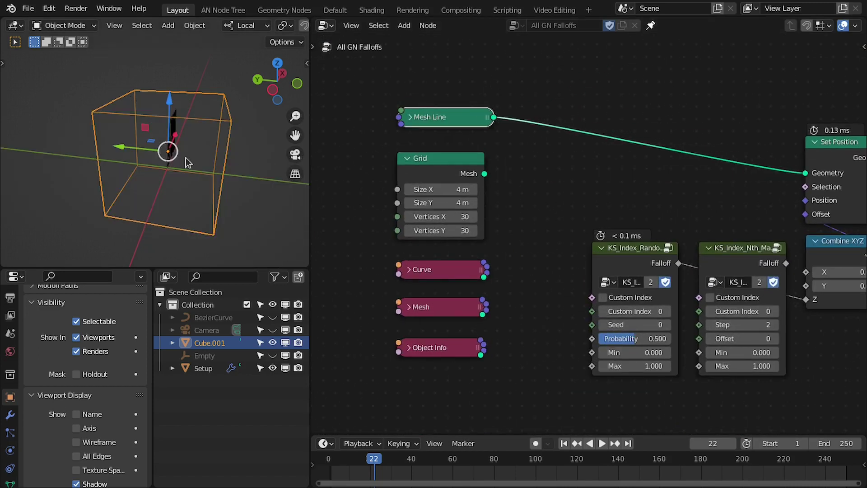
{"action": "key", "text": "KP_1"}
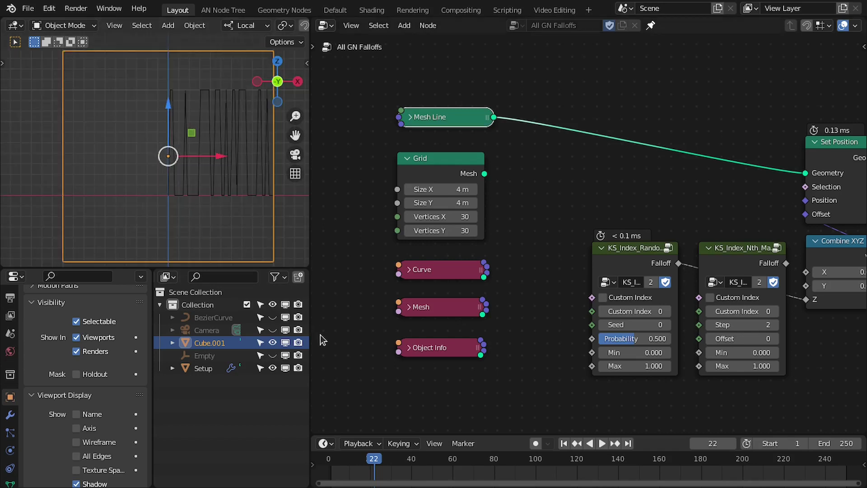
Hide Cube.001 in the viewport and select the displaced line object.
{"action": "left_click", "coordinate": [272, 343]}
{"action": "middle_click_drag", "start_coordinate": [228, 164], "coordinate": [165, 175], "text": "shift"}
{"action": "scroll", "coordinate": [167, 177], "scroll_direction": "up", "scroll_amount": 2}
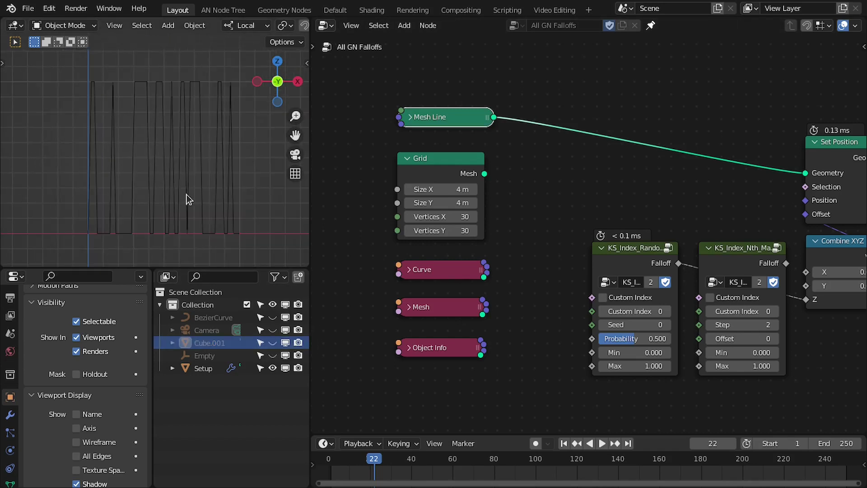
{"action": "left_click", "coordinate": [186, 195]}
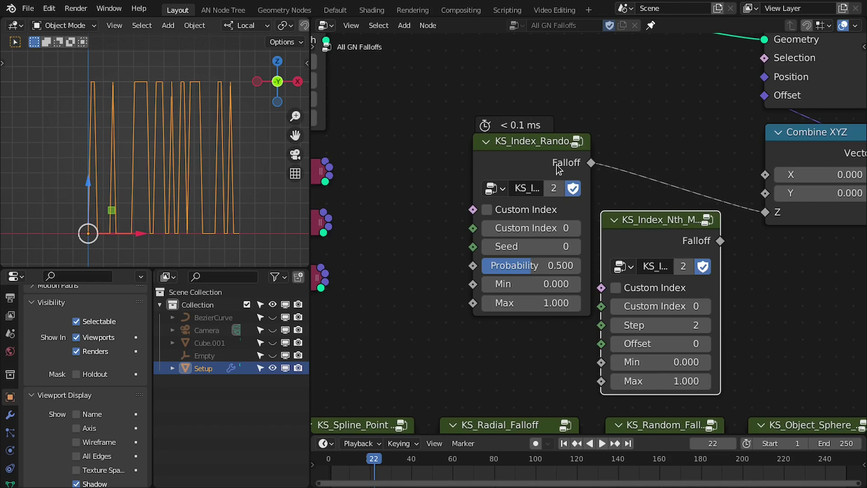
Move the index Nth mask node aside and set the index random mask's Probability to 0.958.
{"action": "left_click_drag", "start_coordinate": [414, 166], "coordinate": [494, 231]}
{"action": "middle_click_drag", "start_coordinate": [574, 229], "coordinate": [604, 228]}
{"action": "scroll", "coordinate": [636, 238], "scroll_direction": "up", "scroll_amount": 1}
{"action": "left_click_drag", "start_coordinate": [540, 269], "coordinate": [589, 270]}
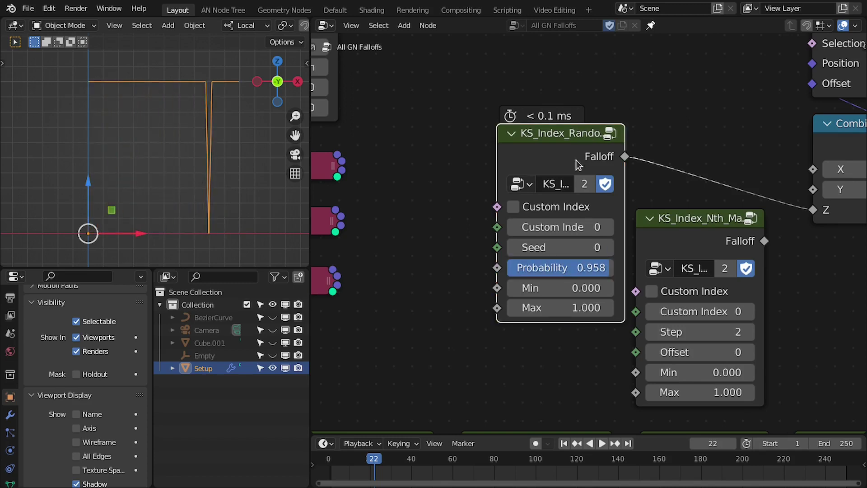
Delete the index random mask node and connect the index Nth mask's Falloff output to Combine XYZ's Z.
{"action": "key", "text": "x"}
{"action": "left_click_drag", "start_coordinate": [658, 233], "coordinate": [588, 180]}
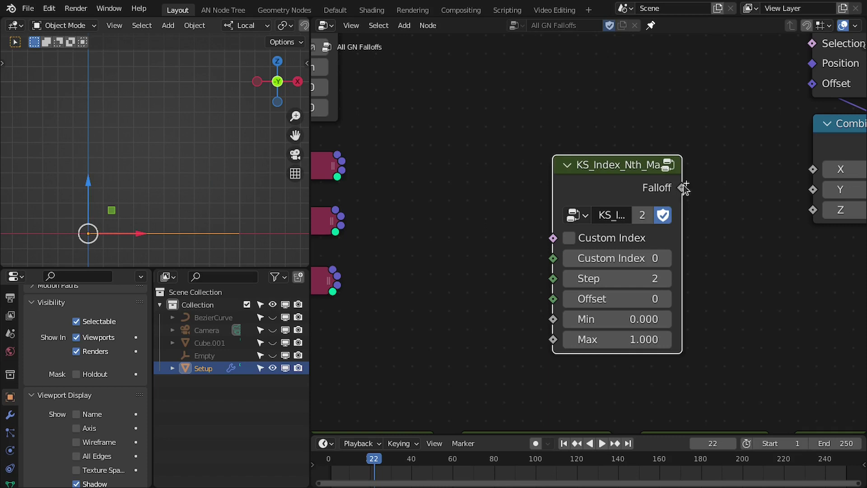
{"action": "left_click_drag", "start_coordinate": [815, 216], "coordinate": [814, 210]}
{"action": "scroll", "coordinate": [587, 226], "scroll_direction": "up", "scroll_amount": 3}
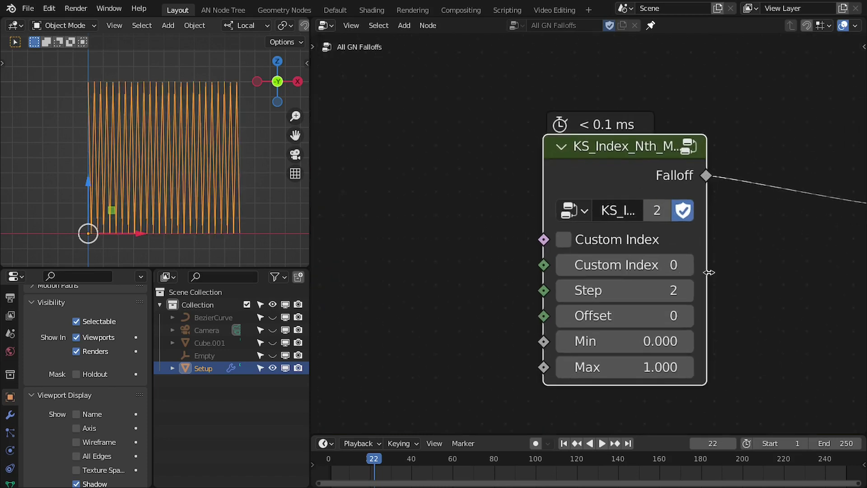
Unmute the KS_3D_Viewer node and turn off its Normal and Curve Tangent options.
{"action": "middle_click_drag", "start_coordinate": [713, 271], "coordinate": [580, 297]}
{"action": "scroll", "coordinate": [580, 298], "scroll_direction": "down", "scroll_amount": 7}
{"action": "middle_click_drag", "start_coordinate": [799, 235], "coordinate": [625, 300]}
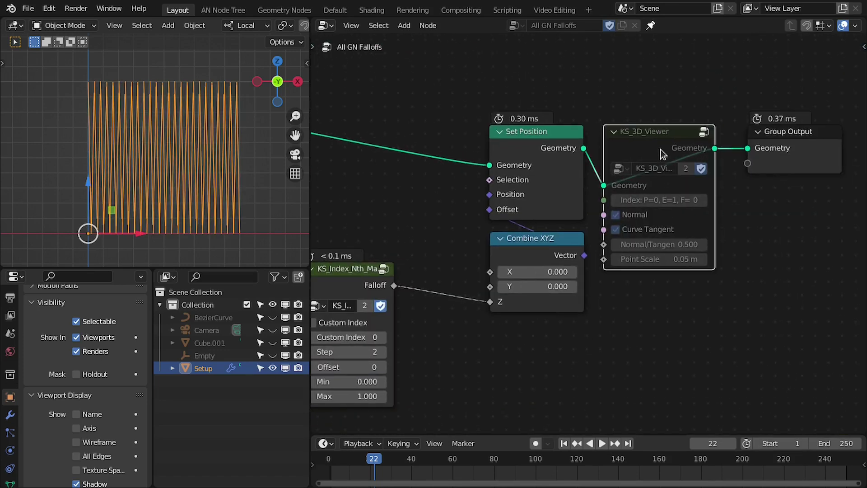
{"action": "key", "text": "m"}
{"action": "left_click", "coordinate": [630, 229]}
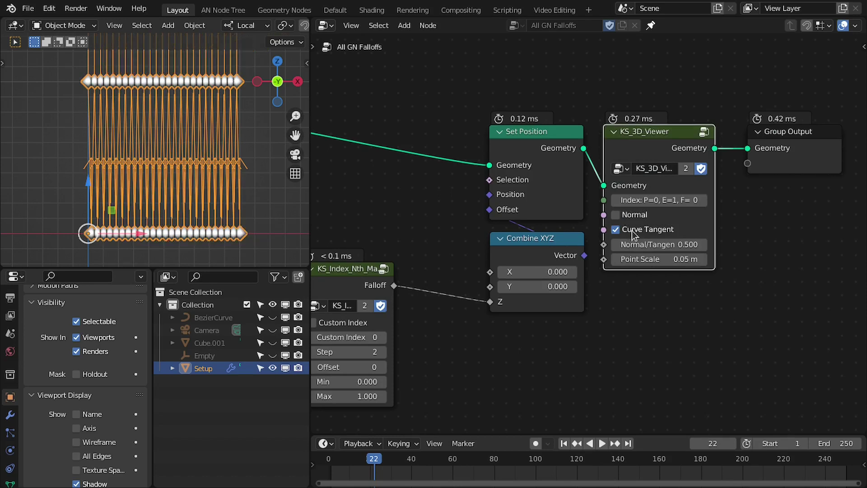
{"action": "left_click", "coordinate": [633, 215]}
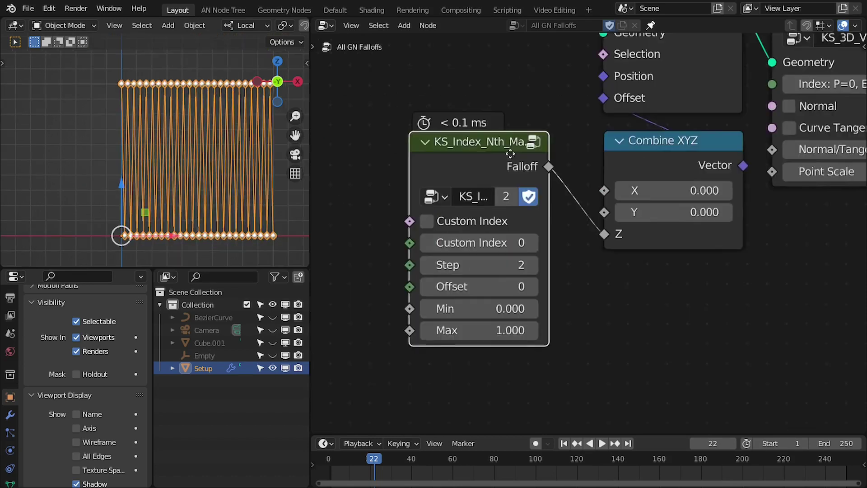
Set the index Nth mask's Step to 5.
{"action": "scroll", "coordinate": [514, 193], "scroll_direction": "up", "scroll_amount": 2}
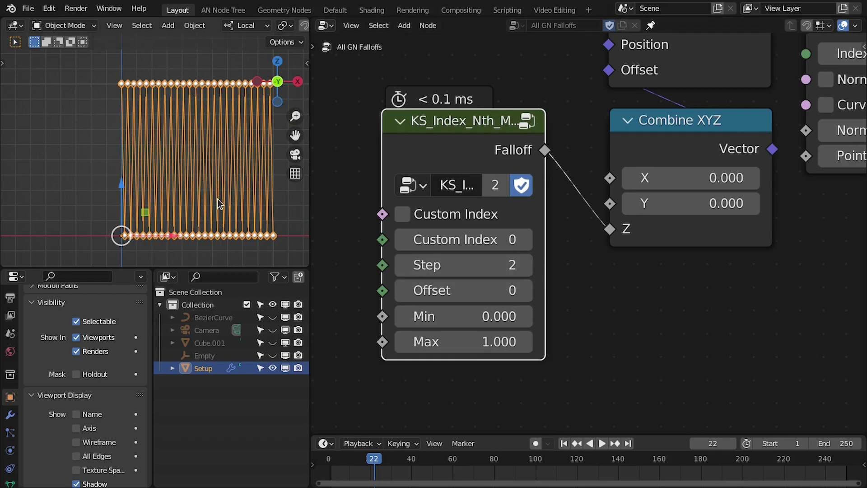
{"action": "left_click", "coordinate": [457, 270]}
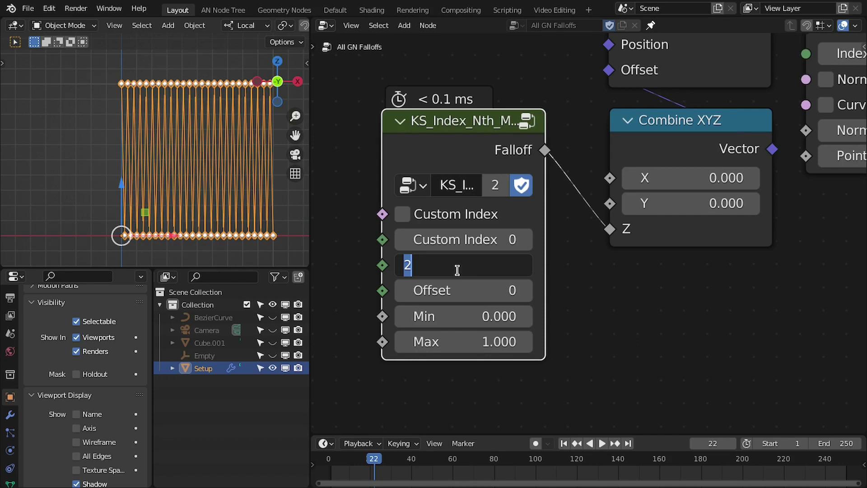
{"action": "type", "text": "5"}
{"action": "key", "text": "Return"}
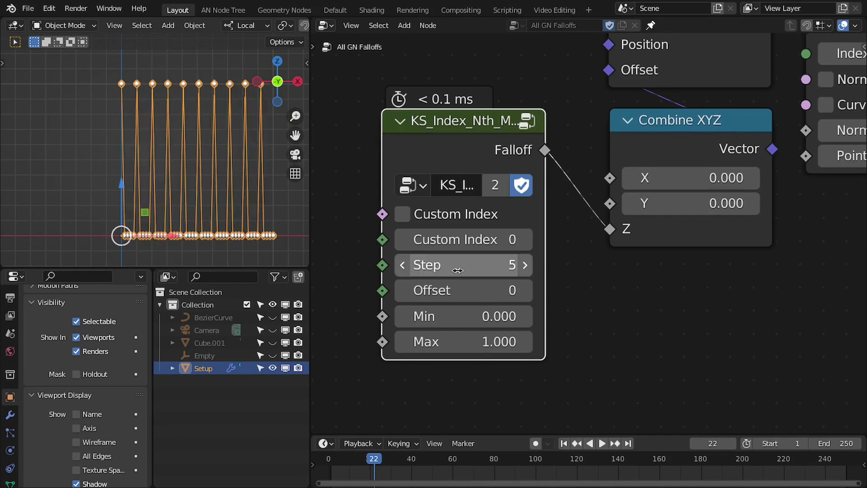
Examine the spacing of the raised points along the mesh line in an enlarged viewport and from an angle.
{"action": "scroll", "coordinate": [144, 205], "scroll_direction": "up", "scroll_amount": 6}
{"action": "scroll", "coordinate": [148, 168], "scroll_direction": "down", "scroll_amount": 5}
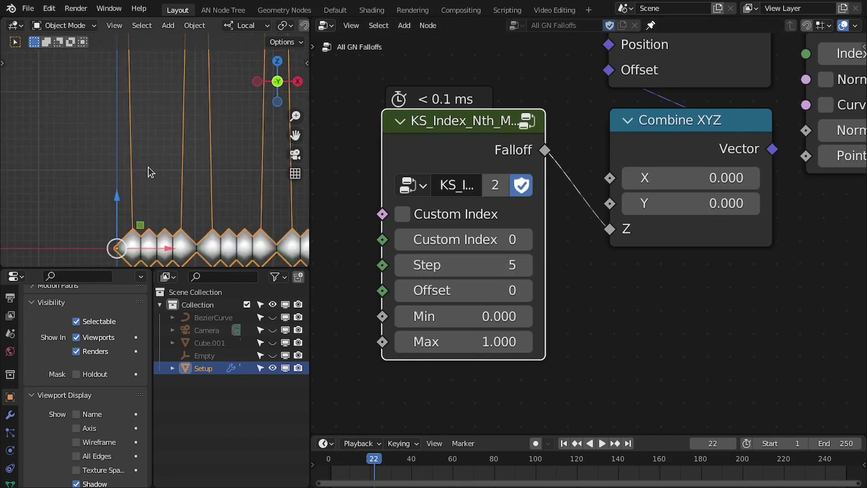
{"action": "key", "text": "ctrl+space"}
{"action": "middle_click_drag", "start_coordinate": [411, 188], "coordinate": [380, 306], "text": "shift"}
{"action": "scroll", "coordinate": [375, 109], "scroll_direction": "down", "scroll_amount": 3}
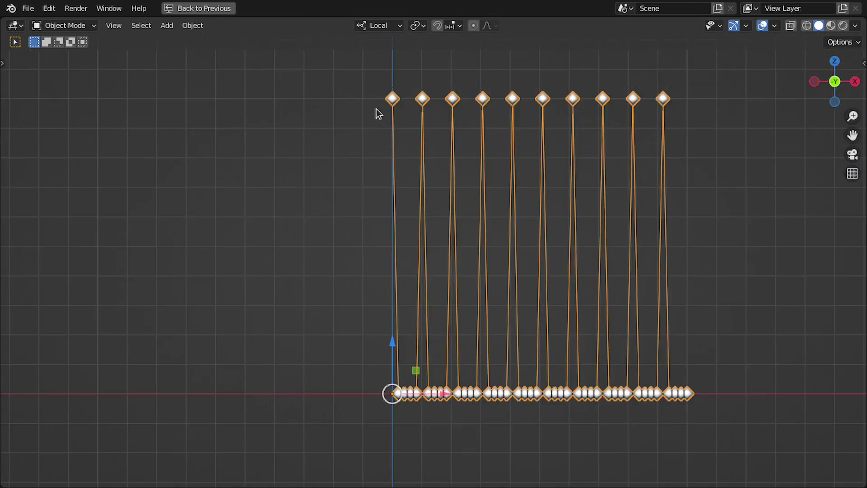
{"action": "scroll", "coordinate": [391, 214], "scroll_direction": "up", "scroll_amount": 4}
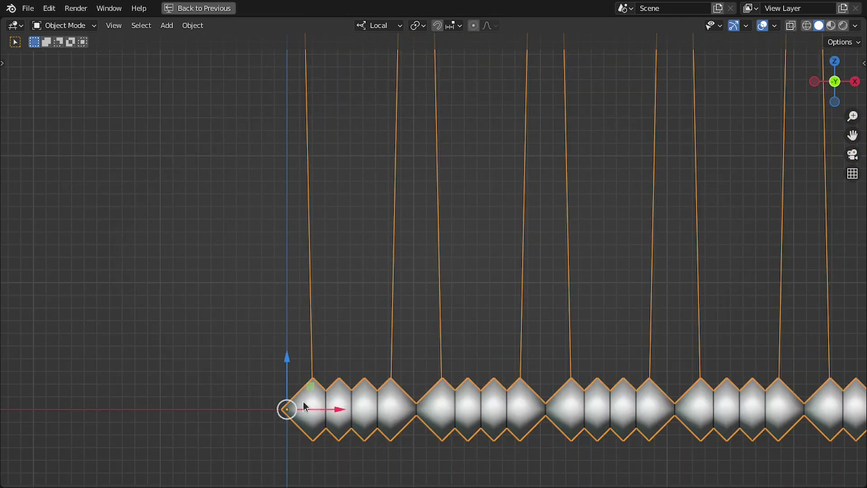
{"action": "scroll", "coordinate": [394, 396], "scroll_direction": "down", "scroll_amount": 4}
{"action": "middle_click_drag", "start_coordinate": [428, 222], "coordinate": [399, 405], "text": "shift"}
{"action": "scroll", "coordinate": [398, 405], "scroll_direction": "down", "scroll_amount": 2}
{"action": "middle_click_drag", "start_coordinate": [414, 101], "coordinate": [392, 288], "text": "shift"}
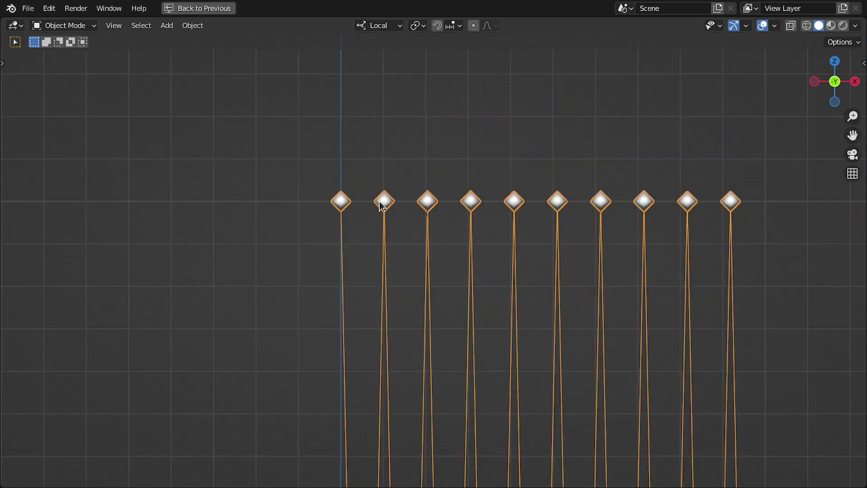
{"action": "middle_click_drag", "start_coordinate": [449, 281], "coordinate": [439, 127], "text": "shift"}
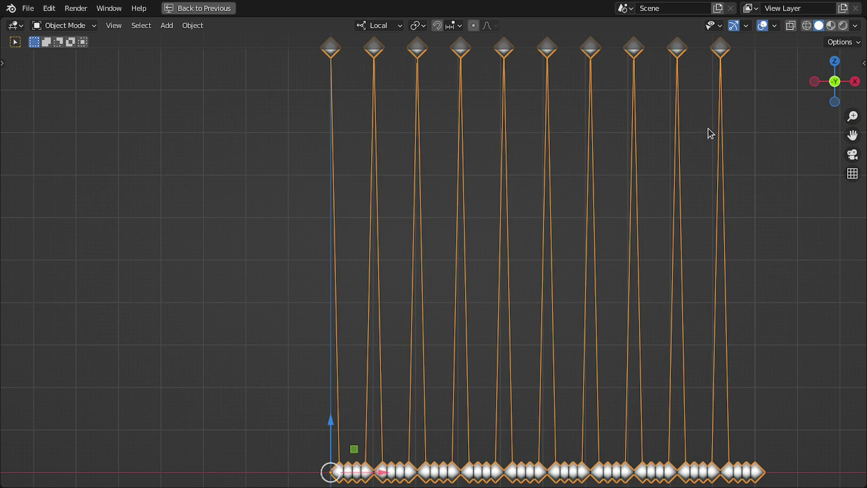
{"action": "key", "text": "ctrl+space"}
{"action": "middle_click_drag", "start_coordinate": [287, 224], "coordinate": [267, 180]}
{"action": "scroll", "coordinate": [156, 191], "scroll_direction": "down", "scroll_amount": 2}
{"action": "scroll", "coordinate": [563, 317], "scroll_direction": "up", "scroll_amount": 2}
{"action": "middle_click_drag", "start_coordinate": [563, 316], "coordinate": [614, 282]}
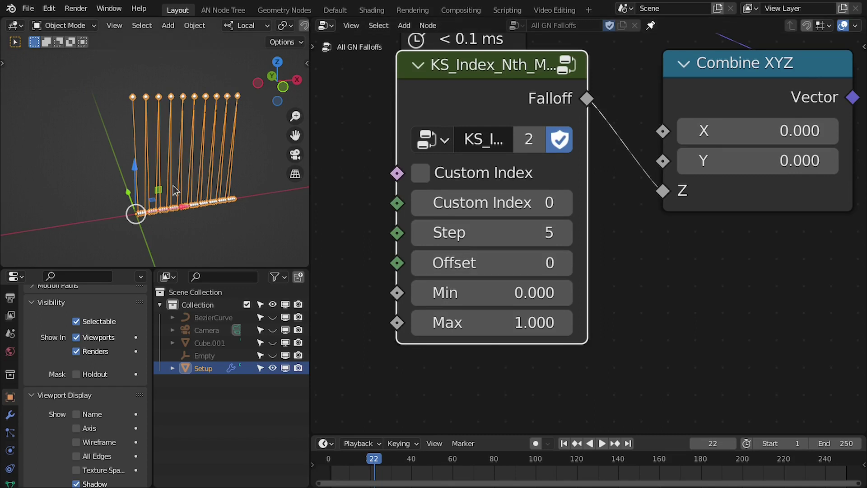
Try other Offset values on the index Nth mask in front view, then reset Offset to 0.
{"action": "key", "text": "KP_1"}
{"action": "scroll", "coordinate": [212, 149], "scroll_direction": "up", "scroll_amount": 3}
{"action": "left_click_drag", "start_coordinate": [548, 266], "coordinate": [592, 267]}
{"action": "left_click", "coordinate": [548, 263]}
{"action": "type", "text": "0"}
{"action": "key", "text": "Return"}
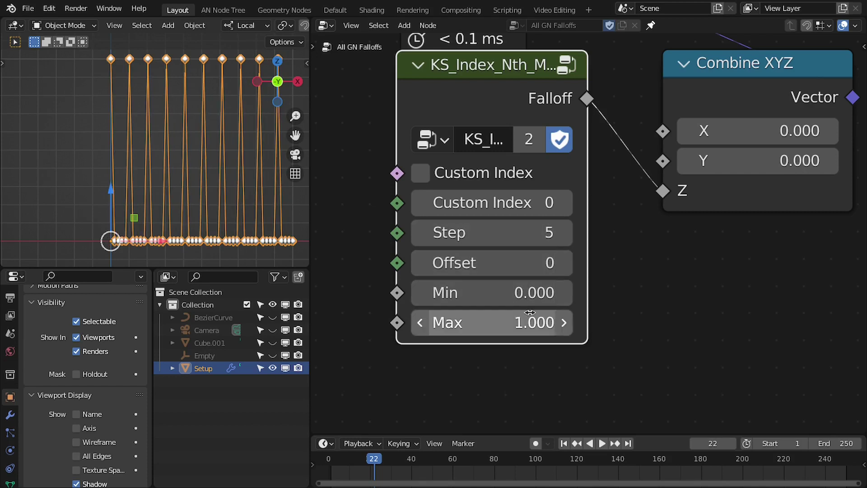
{"action": "scroll", "coordinate": [455, 199], "scroll_direction": "down", "scroll_amount": 4}
{"action": "scroll", "coordinate": [454, 200], "scroll_direction": "up", "scroll_amount": 1}
{"action": "middle_click_drag", "start_coordinate": [455, 199], "coordinate": [505, 245]}
{"action": "left_click_drag", "start_coordinate": [488, 232], "coordinate": [431, 213]}
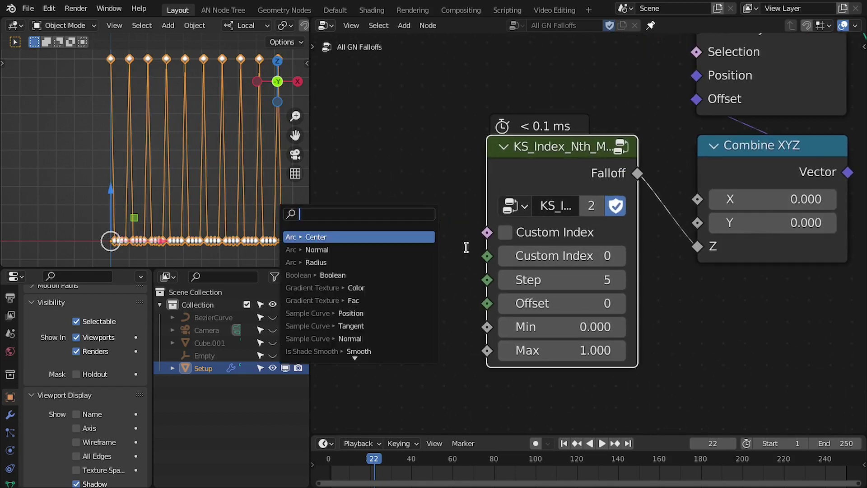
{"action": "scroll", "coordinate": [523, 199], "scroll_direction": "down", "scroll_amount": 2}
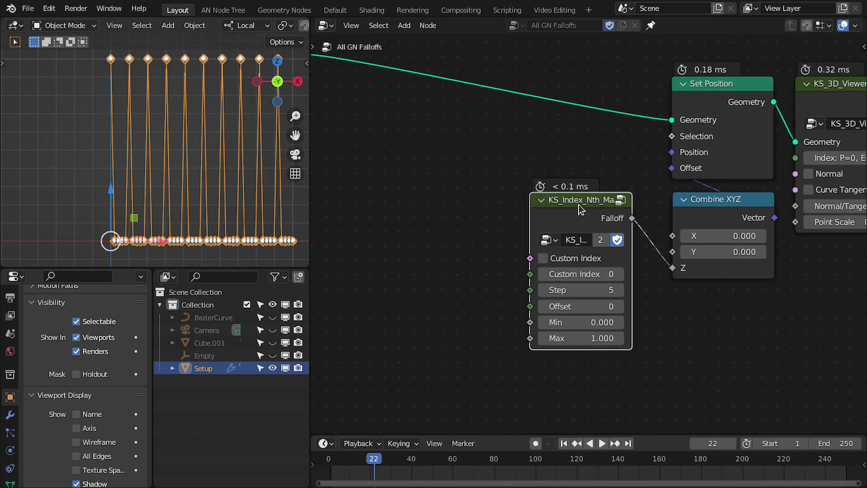
Replace the index Nth mask node with copies of KS_Fade_Falloff and KS_Delay_Falloff near Combine XYZ.
{"action": "key", "text": "Delete"}
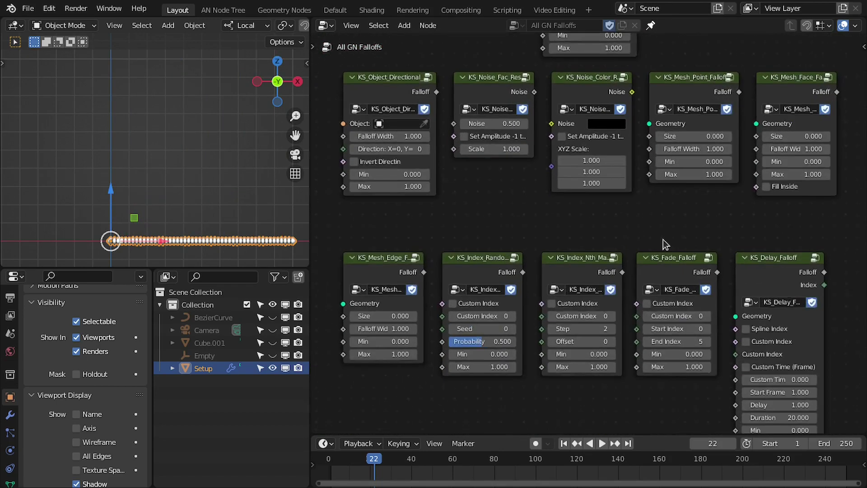
{"action": "scroll", "coordinate": [663, 239], "scroll_direction": "up", "scroll_amount": 1}
{"action": "middle_click_drag", "start_coordinate": [698, 239], "coordinate": [560, 249]}
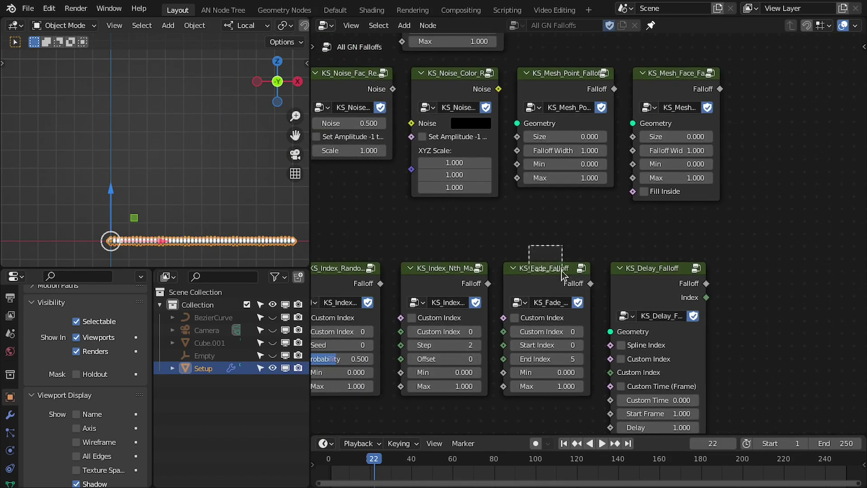
{"action": "left_click_drag", "start_coordinate": [535, 253], "coordinate": [671, 285]}
{"action": "scroll", "coordinate": [672, 284], "scroll_direction": "down", "scroll_amount": 5}
{"action": "middle_click_drag", "start_coordinate": [694, 107], "coordinate": [669, 302]}
{"action": "scroll", "coordinate": [671, 312], "scroll_direction": "down", "scroll_amount": 2}
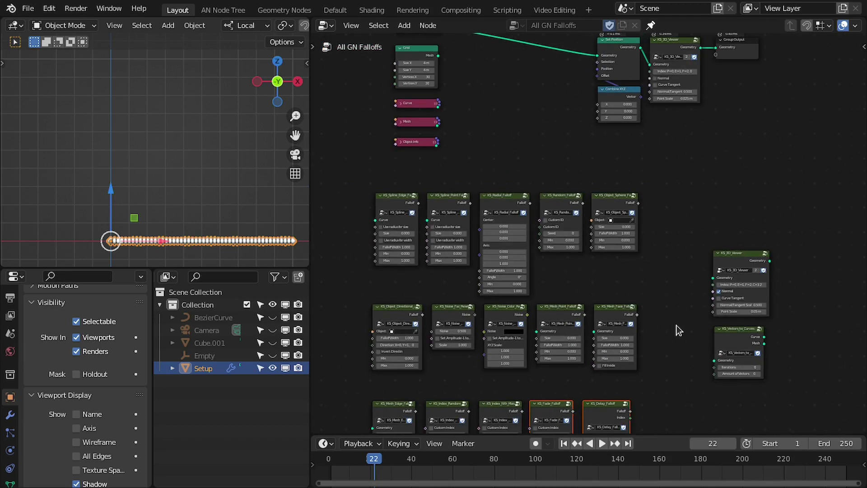
{"action": "key", "text": "g"}
{"action": "left_click", "coordinate": [616, 58]}
Connect the copied KS_Fade_Falloff's Falloff output to Combine XYZ's Z and position the node in front of it.
{"action": "scroll", "coordinate": [581, 139], "scroll_direction": "up", "scroll_amount": 3}
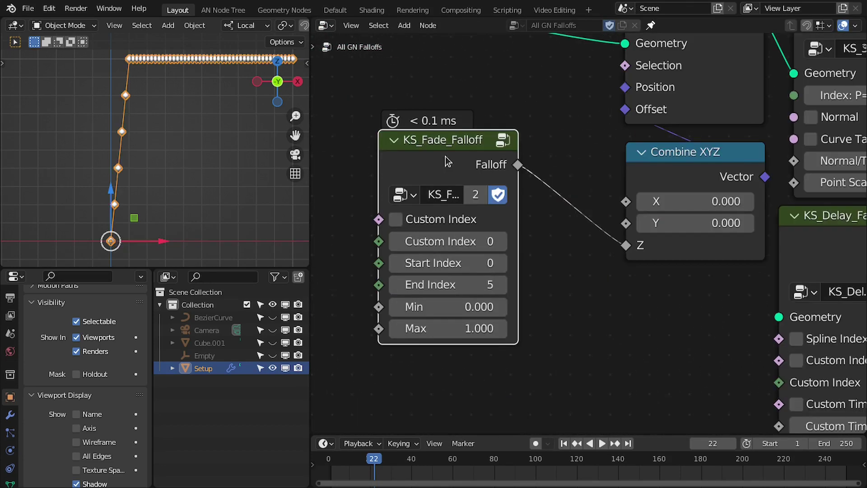
{"action": "key", "text": "g"}
{"action": "left_click", "coordinate": [452, 169]}
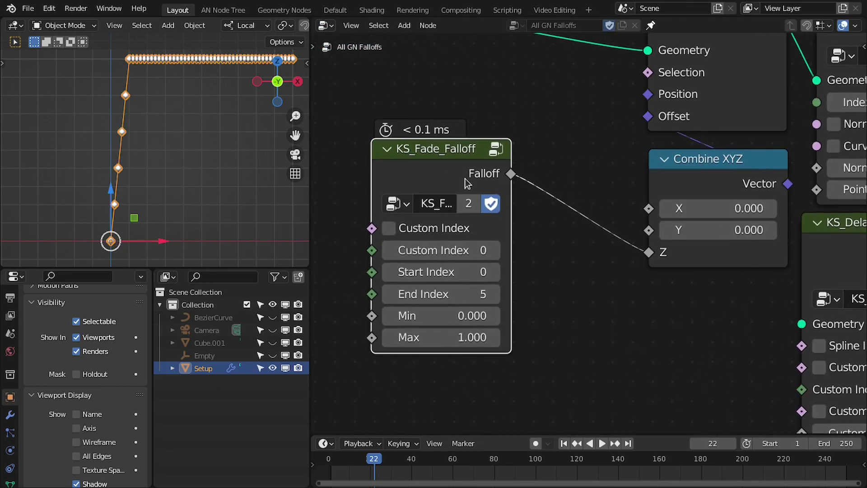
{"action": "middle_click_drag", "start_coordinate": [508, 188], "coordinate": [539, 183]}
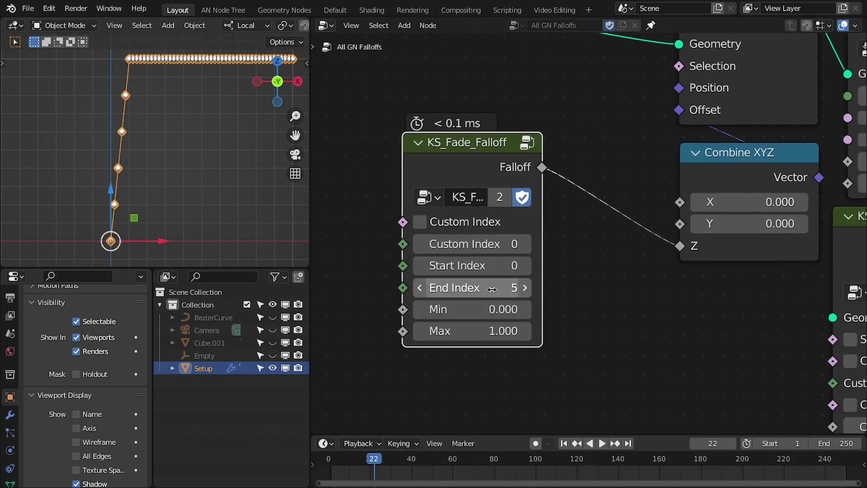
Set the fade falloff's Start Index to 8 and End Index to 26.
{"action": "left_click_drag", "start_coordinate": [497, 270], "coordinate": [505, 288]}
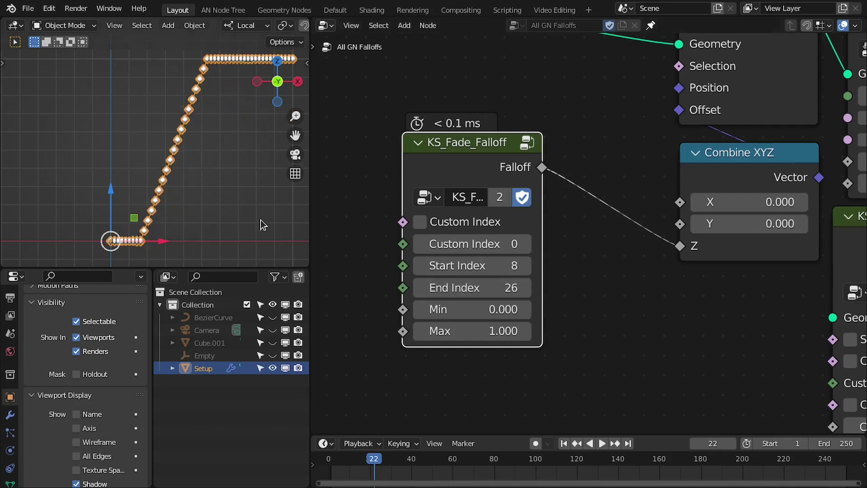
{"action": "scroll", "coordinate": [226, 208], "scroll_direction": "down", "scroll_amount": 2}
{"action": "middle_click_drag", "start_coordinate": [191, 196], "coordinate": [141, 207], "text": "shift"}
{"action": "scroll", "coordinate": [560, 315], "scroll_direction": "up", "scroll_amount": 1}
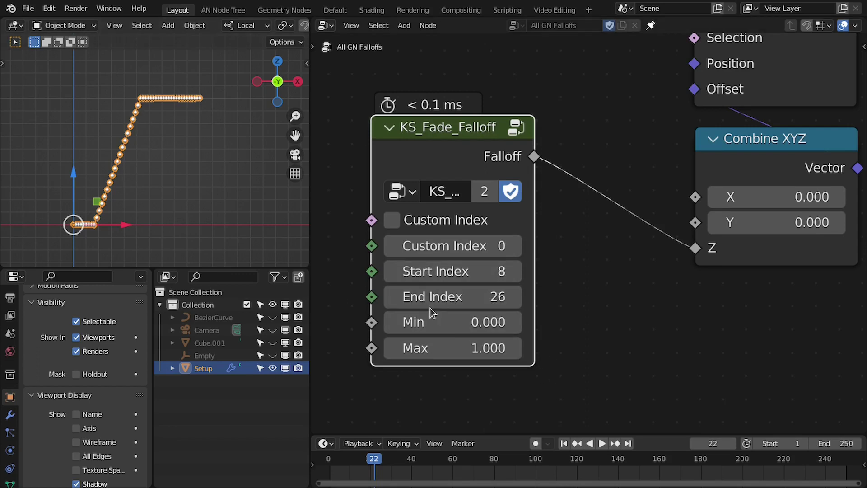
{"action": "scroll", "coordinate": [128, 156], "scroll_direction": "up", "scroll_amount": 1}
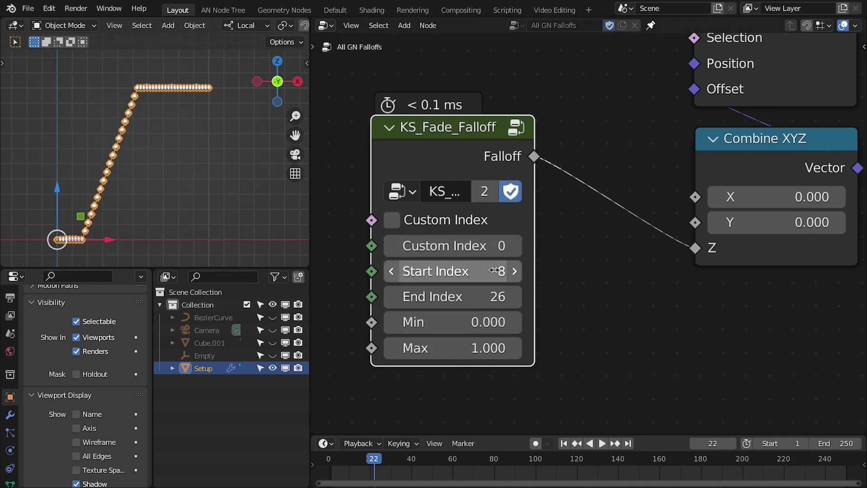
{"action": "scroll", "coordinate": [435, 225], "scroll_direction": "down", "scroll_amount": 1}
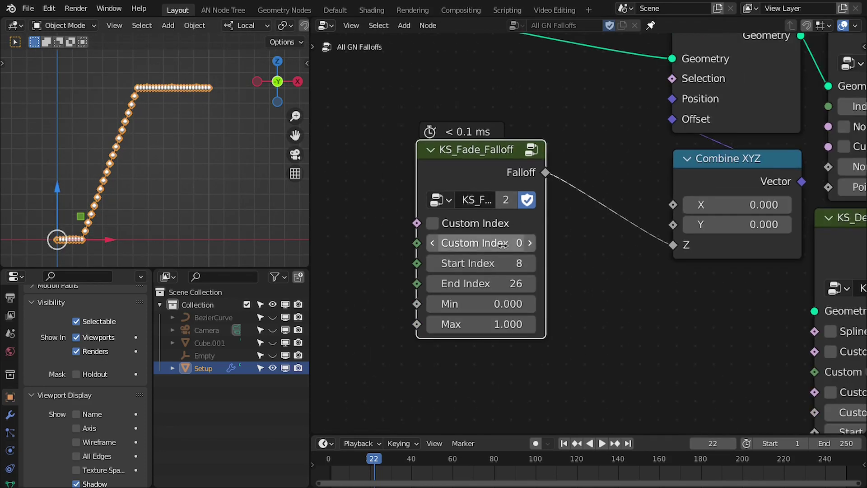
Delete the fade falloff node and move the copied KS_Delay_Falloff in front of Combine XYZ.
{"action": "key", "text": "x"}
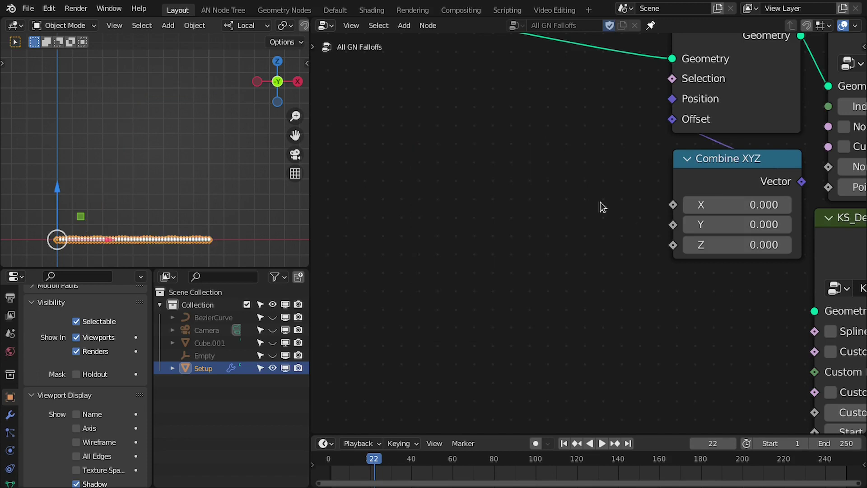
{"action": "left_click_drag", "start_coordinate": [838, 240], "coordinate": [509, 173]}
{"action": "key", "text": "Home"}
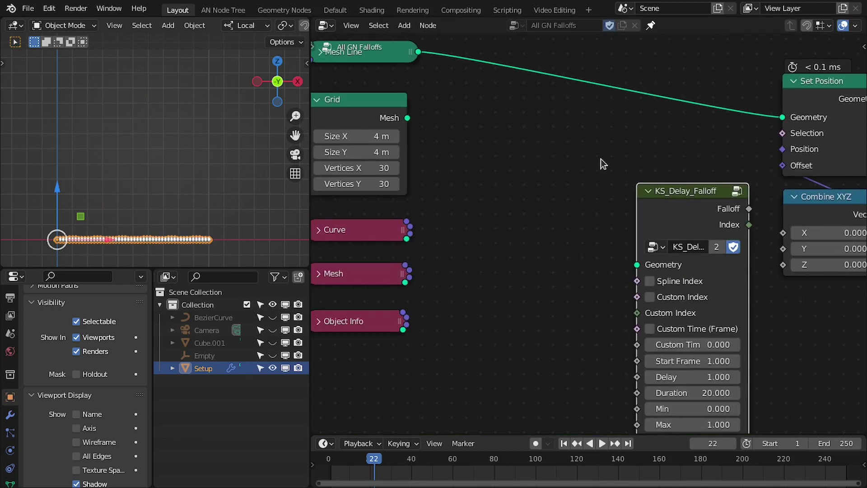
Reposition the KS_Delay_Falloff node and connect the Mesh Line's output to its Geometry input.
{"action": "left_click_drag", "start_coordinate": [680, 205], "coordinate": [662, 178]}
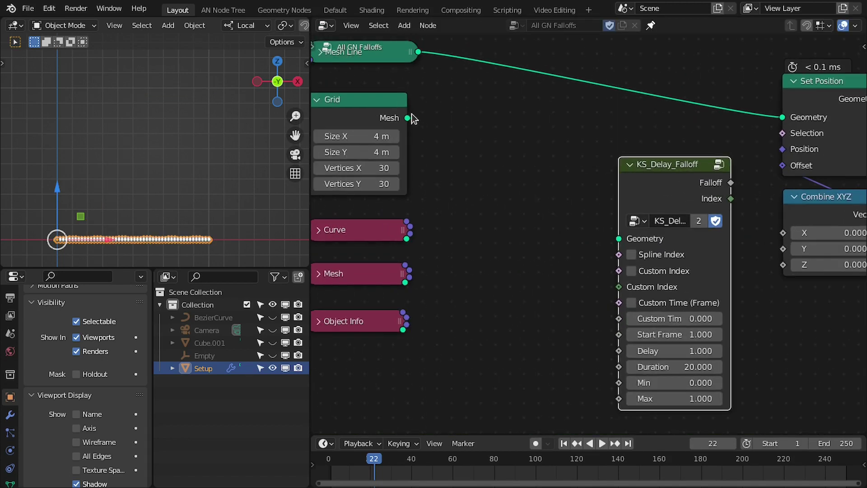
{"action": "scroll", "coordinate": [606, 161], "scroll_direction": "up", "scroll_amount": 1}
{"action": "middle_click_drag", "start_coordinate": [667, 172], "coordinate": [648, 174]}
{"action": "scroll", "coordinate": [507, 187], "scroll_direction": "down", "scroll_amount": 2}
{"action": "middle_click_drag", "start_coordinate": [507, 187], "coordinate": [520, 189]}
{"action": "scroll", "coordinate": [665, 203], "scroll_direction": "up", "scroll_amount": 1}
{"action": "middle_click_drag", "start_coordinate": [669, 204], "coordinate": [629, 234]}
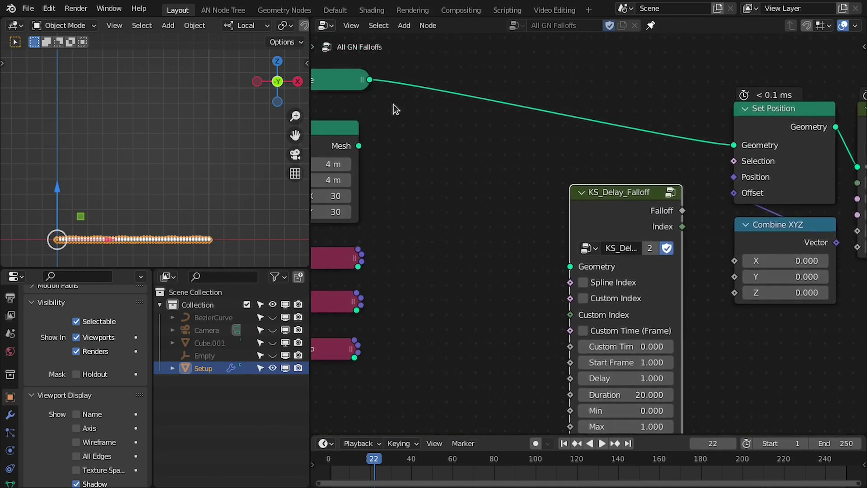
{"action": "left_click_drag", "start_coordinate": [370, 82], "coordinate": [574, 277]}
Connect the KS_Delay_Falloff's Falloff output to Combine XYZ's Z input.
{"action": "middle_click_drag", "start_coordinate": [589, 223], "coordinate": [626, 191]}
{"action": "scroll", "coordinate": [727, 202], "scroll_direction": "up", "scroll_amount": 1}
{"action": "scroll", "coordinate": [728, 202], "scroll_direction": "up", "scroll_amount": 2}
{"action": "middle_click_drag", "start_coordinate": [728, 202], "coordinate": [603, 156]}
{"action": "left_click_drag", "start_coordinate": [586, 140], "coordinate": [669, 240]}
{"action": "middle_click_drag", "start_coordinate": [639, 273], "coordinate": [621, 275]}
Return to the first frame and play the animation to preview the delay falloff on the mesh line.
{"action": "key", "text": "shift+Left"}
{"action": "scroll", "coordinate": [646, 253], "scroll_direction": "up", "scroll_amount": 3}
{"action": "scroll", "coordinate": [641, 211], "scroll_direction": "down", "scroll_amount": 2}
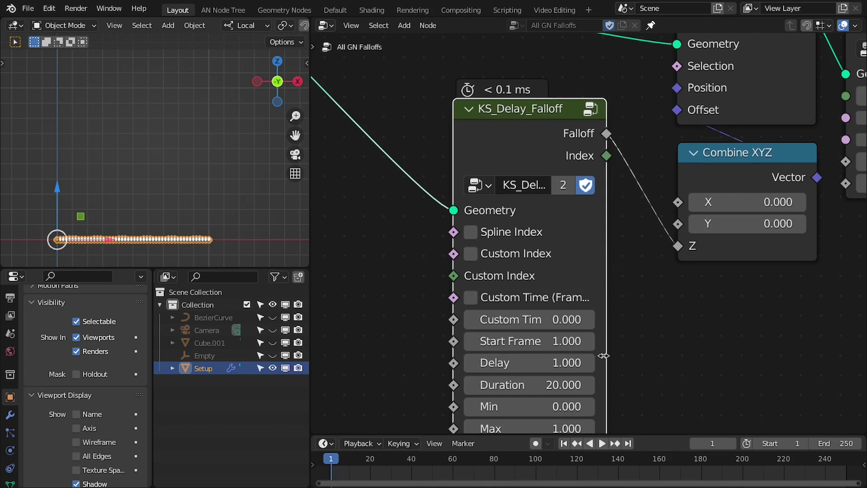
{"action": "middle_click_drag", "start_coordinate": [625, 334], "coordinate": [643, 296]}
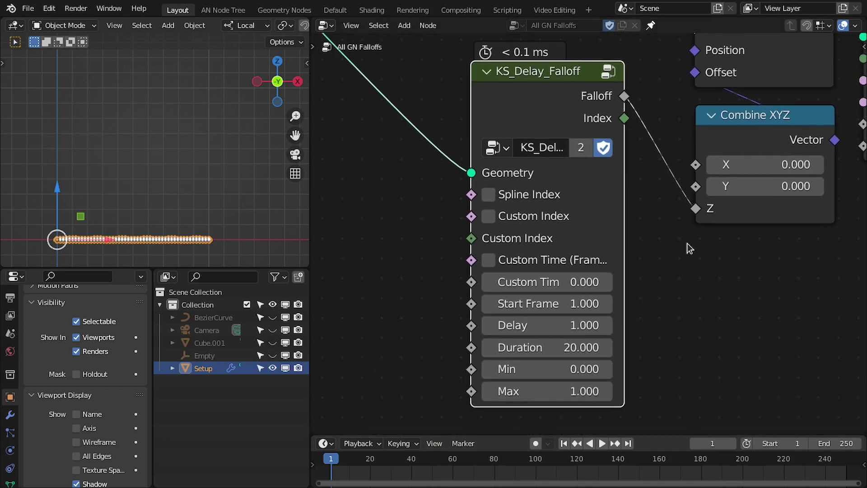
{"action": "key", "text": "space"}
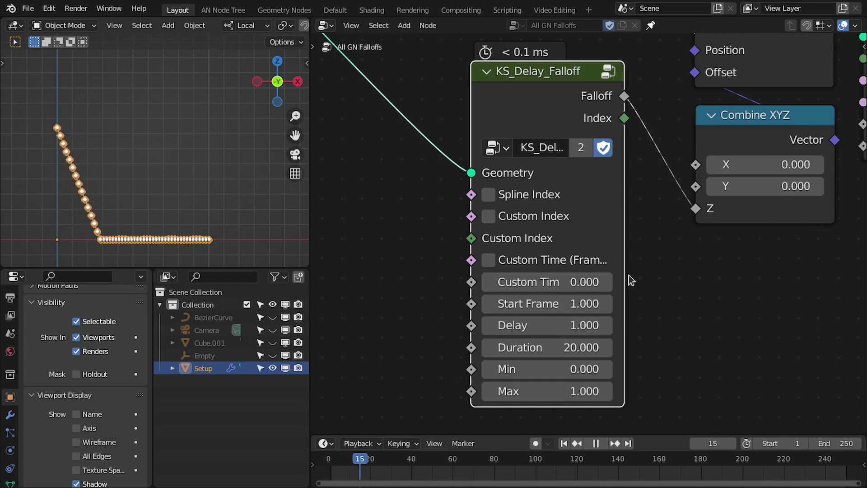
{"action": "key", "text": "space"}
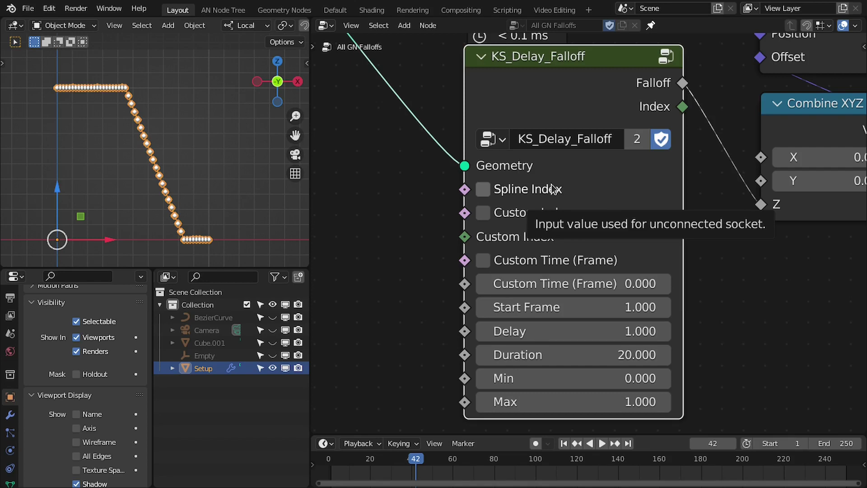
Try an Index node beside the KS_Delay_Falloff node and delete it.
{"action": "scroll", "coordinate": [633, 234], "scroll_direction": "down", "scroll_amount": 3}
{"action": "middle_click_drag", "start_coordinate": [632, 234], "coordinate": [720, 238]}
{"action": "scroll", "coordinate": [525, 242], "scroll_direction": "up", "scroll_amount": 1}
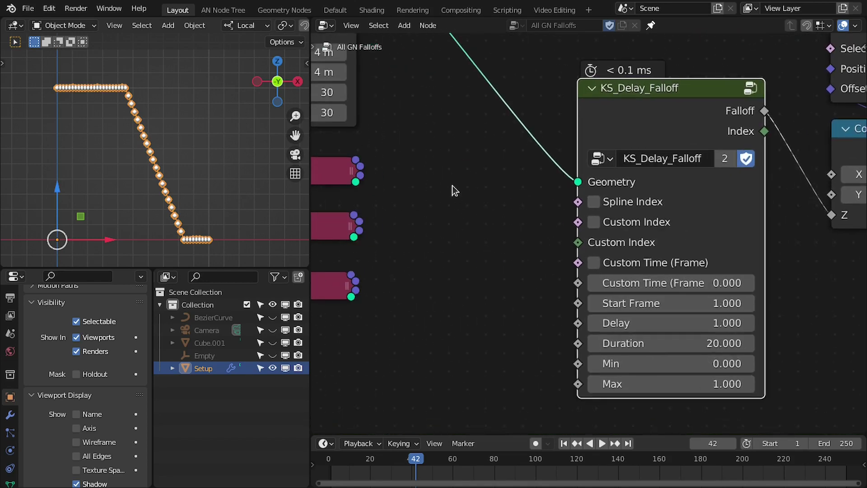
{"action": "key", "text": "shift+a"}
{"action": "left_click", "coordinate": [406, 34]}
{"action": "type", "text": "index"}
{"action": "key", "text": "Return"}
{"action": "left_click", "coordinate": [429, 202]}
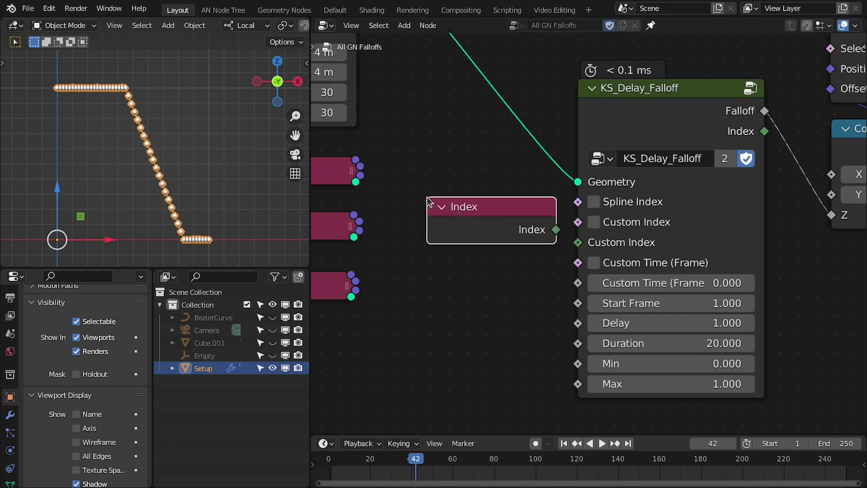
{"action": "key", "text": "x"}
Nudge the KS_Delay_Falloff node upward and set its Start Frame to 1.
{"action": "middle_click_drag", "start_coordinate": [720, 300], "coordinate": [618, 248]}
{"action": "scroll", "coordinate": [617, 247], "scroll_direction": "up", "scroll_amount": 5}
{"action": "middle_click_drag", "start_coordinate": [623, 216], "coordinate": [640, 190]}
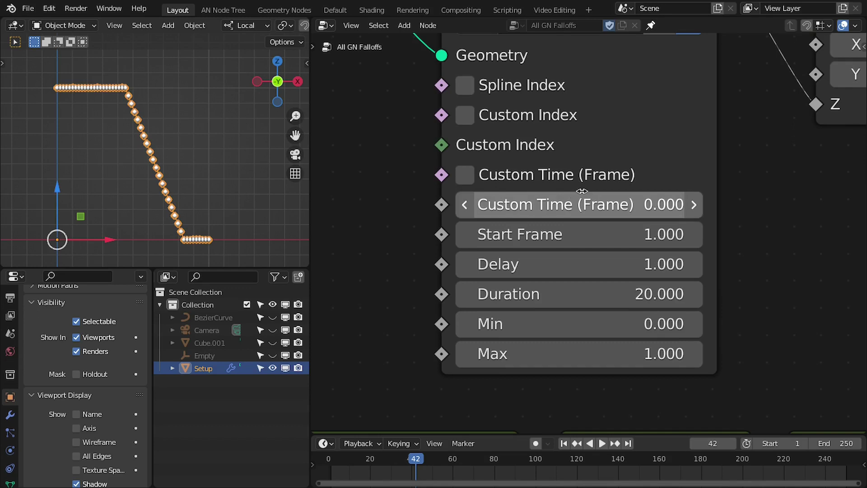
{"action": "scroll", "coordinate": [663, 197], "scroll_direction": "down", "scroll_amount": 3}
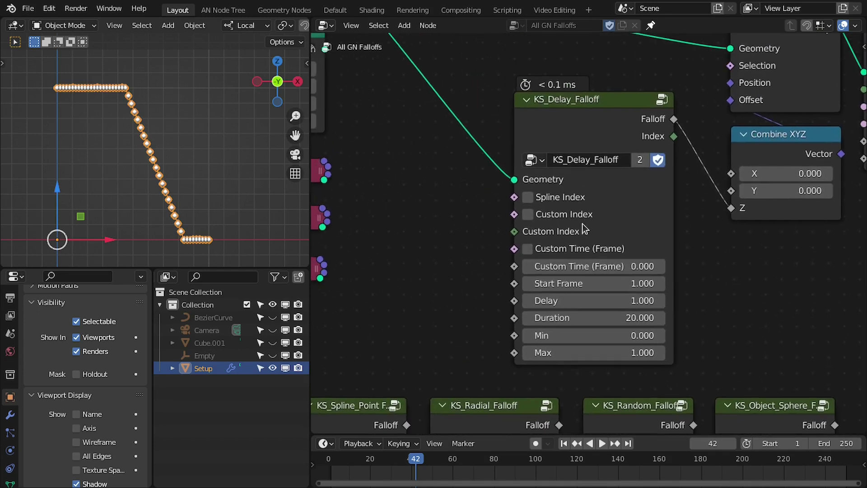
{"action": "left_click_drag", "start_coordinate": [615, 132], "coordinate": [616, 115]}
{"action": "middle_click_drag", "start_coordinate": [699, 205], "coordinate": [696, 194]}
{"action": "scroll", "coordinate": [695, 194], "scroll_direction": "up", "scroll_amount": 2}
{"action": "middle_click_drag", "start_coordinate": [694, 231], "coordinate": [692, 198]}
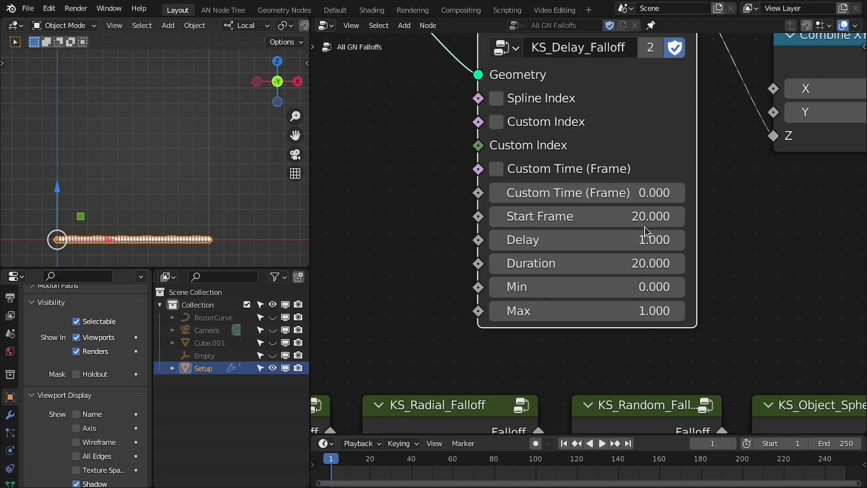
{"action": "left_click", "coordinate": [641, 220]}
{"action": "type", "text": "1"}
{"action": "key", "text": "Return"}
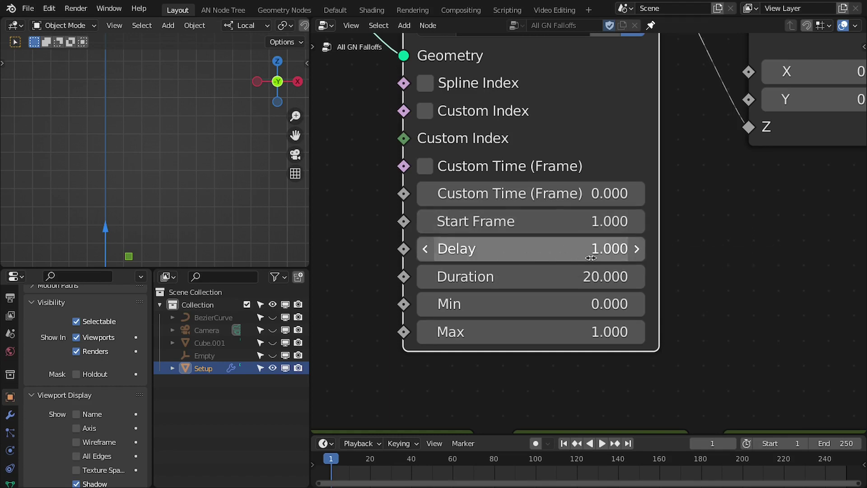
Play the delay animation briefly and set the current frame to 20.
{"action": "scroll", "coordinate": [632, 308], "scroll_direction": "down", "scroll_amount": 2}
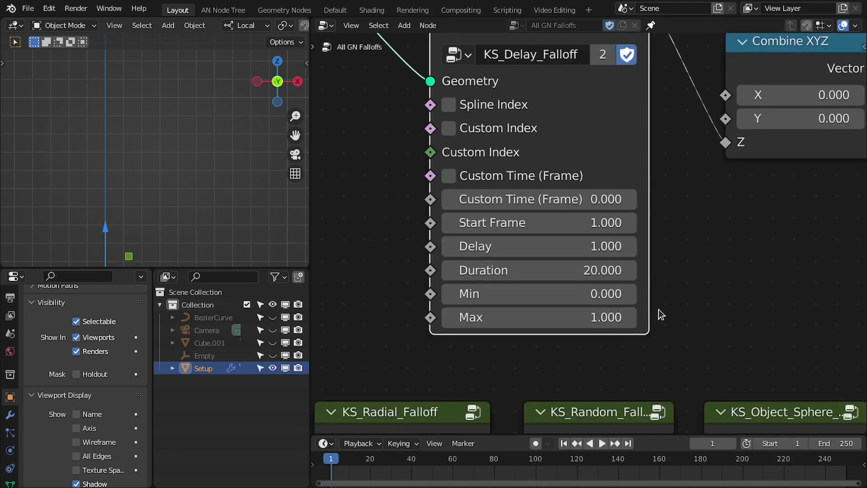
{"action": "middle_click_drag", "start_coordinate": [655, 310], "coordinate": [640, 335]}
{"action": "scroll", "coordinate": [244, 201], "scroll_direction": "down", "scroll_amount": 3}
{"action": "middle_click_drag", "start_coordinate": [226, 205], "coordinate": [224, 201], "text": "shift"}
{"action": "scroll", "coordinate": [225, 205], "scroll_direction": "up", "scroll_amount": 2}
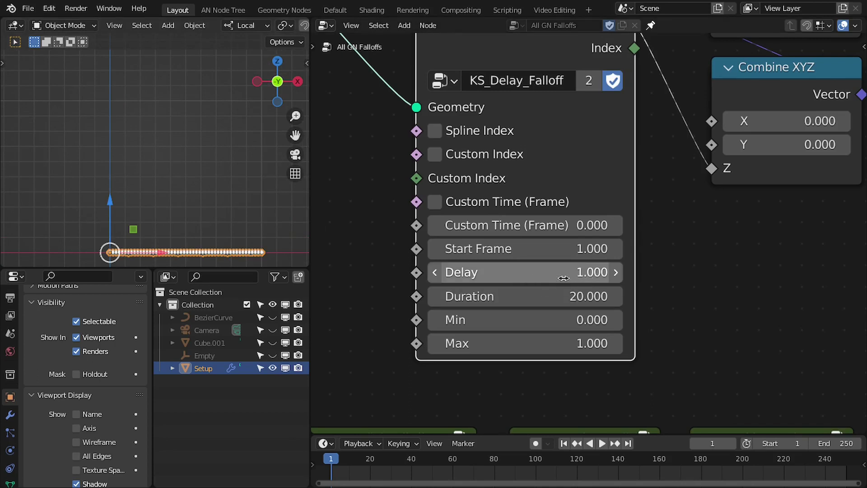
{"action": "middle_click_drag", "start_coordinate": [212, 220], "coordinate": [210, 205], "text": "shift"}
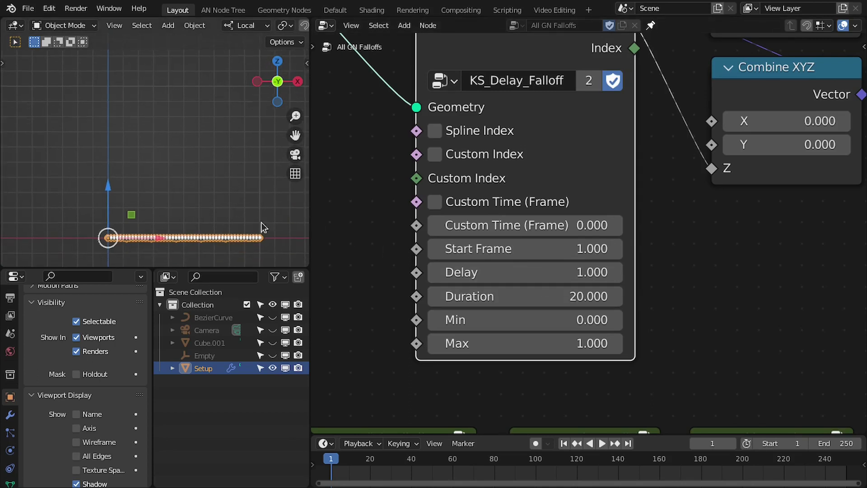
{"action": "key", "text": "space"}
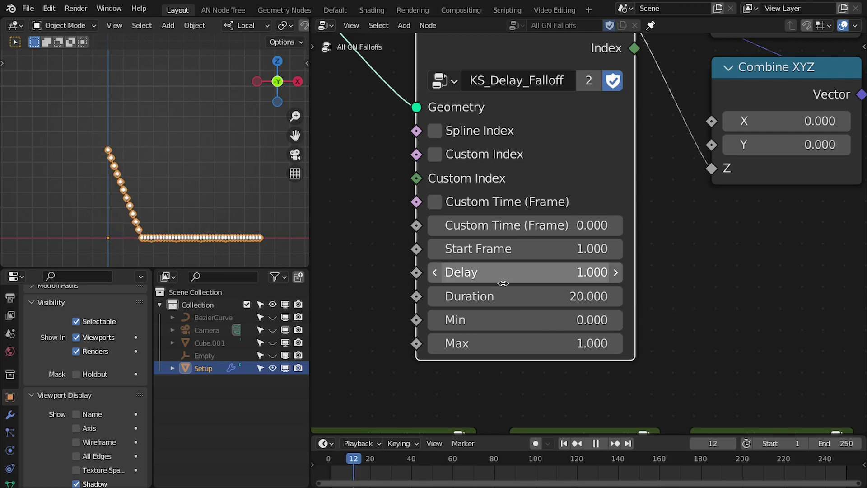
{"action": "left_click", "coordinate": [726, 443]}
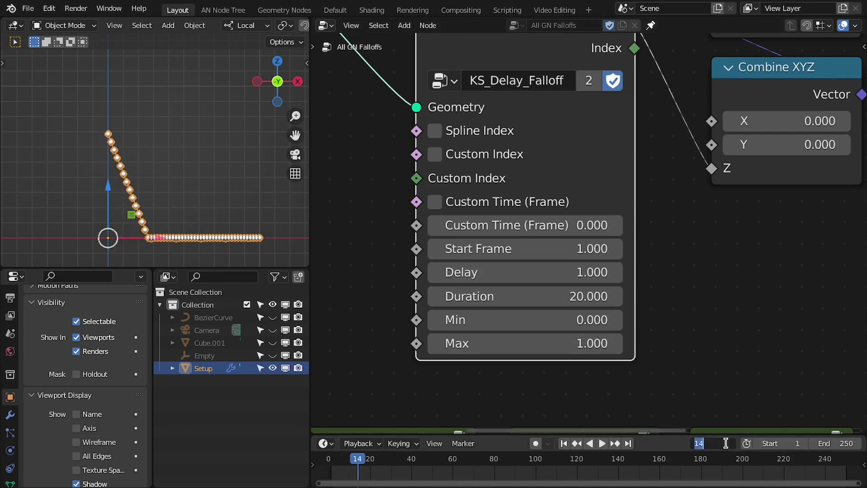
{"action": "type", "text": "20"}
{"action": "key", "text": "Return"}
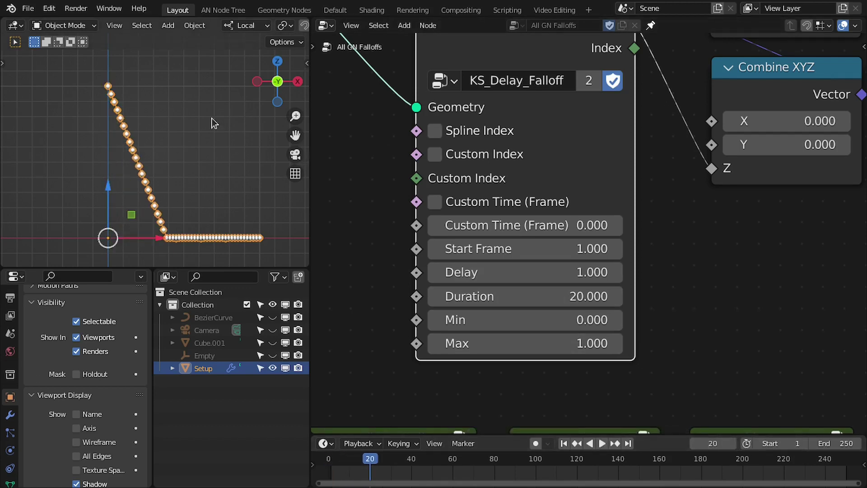
Inspect the first points of the mesh line up close and set the current frame to 21.
{"action": "scroll", "coordinate": [171, 142], "scroll_direction": "up", "scroll_amount": 3}
{"action": "scroll", "coordinate": [171, 144], "scroll_direction": "down", "scroll_amount": 3}
{"action": "middle_click_drag", "start_coordinate": [145, 126], "coordinate": [141, 94], "text": "shift"}
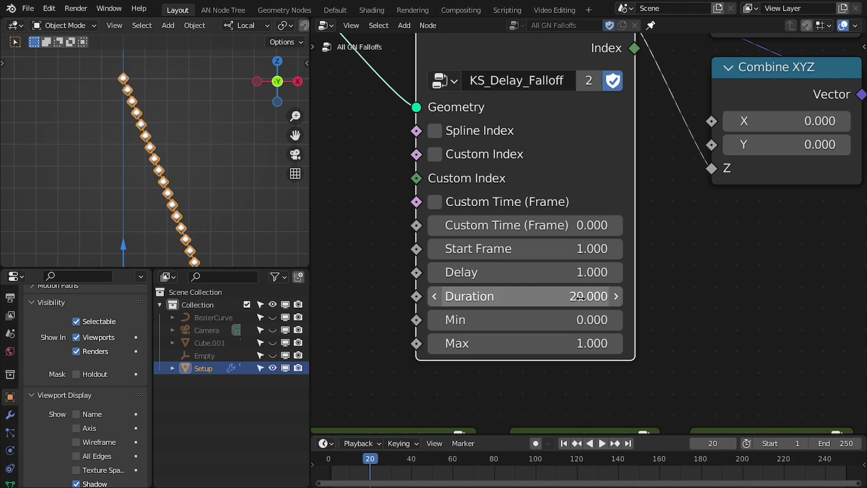
{"action": "scroll", "coordinate": [133, 72], "scroll_direction": "up", "scroll_amount": 2}
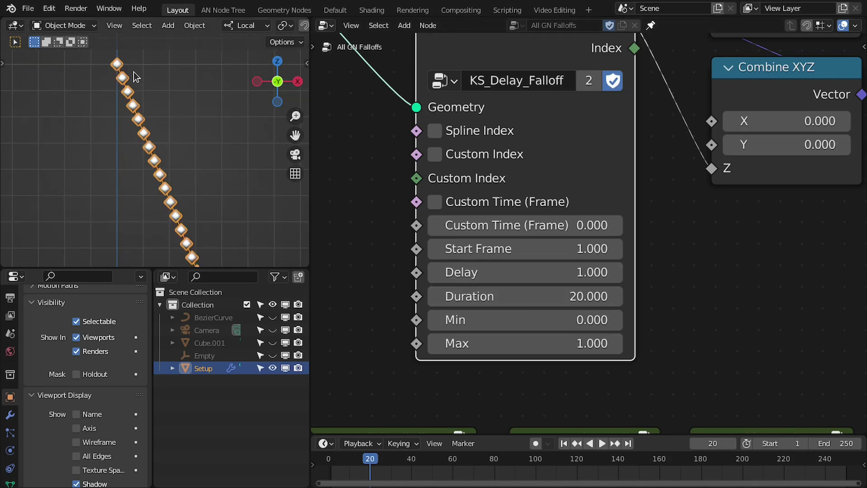
{"action": "scroll", "coordinate": [139, 98], "scroll_direction": "up", "scroll_amount": 3}
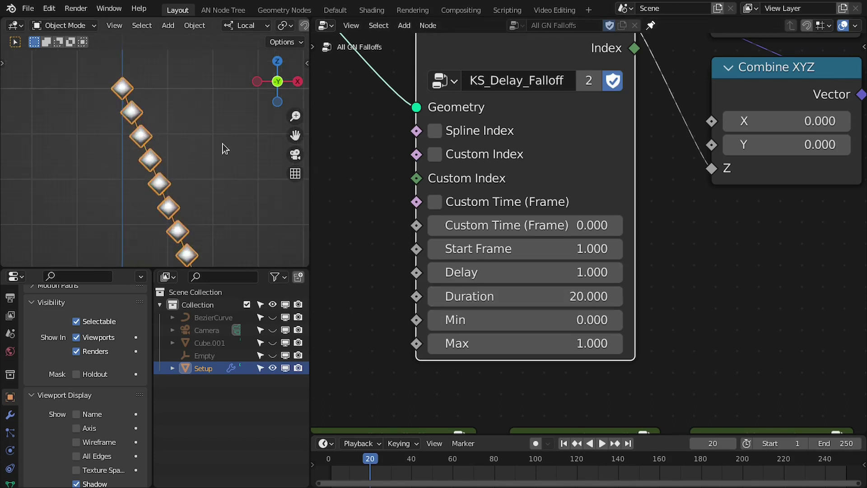
{"action": "left_click", "coordinate": [730, 444]}
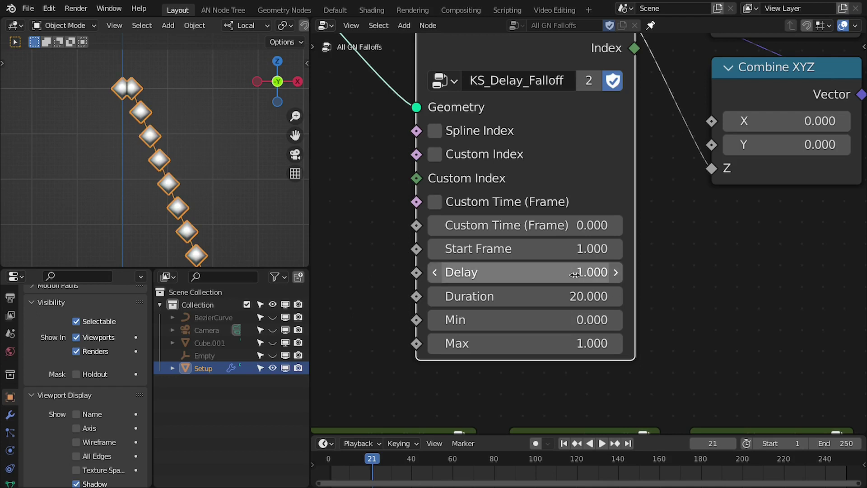
Set the delay falloff's Delay to 5 and the current frame to 20.
{"action": "left_click", "coordinate": [557, 276]}
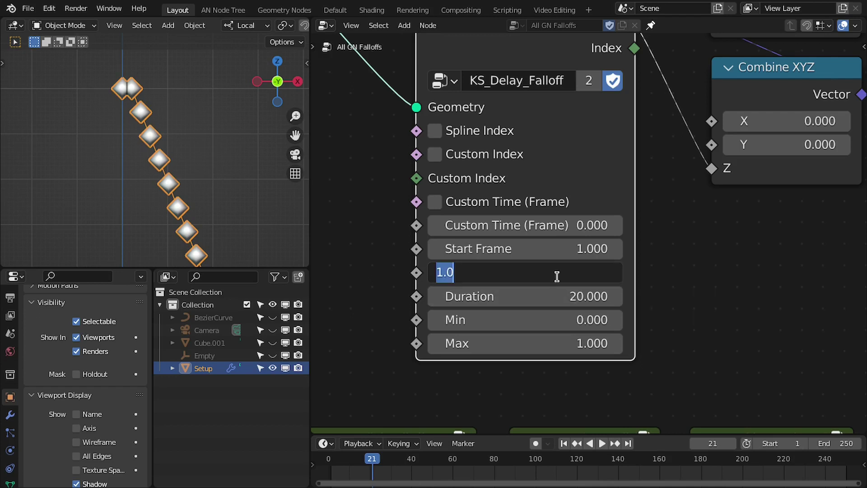
{"action": "type", "text": "5"}
{"action": "key", "text": "Return"}
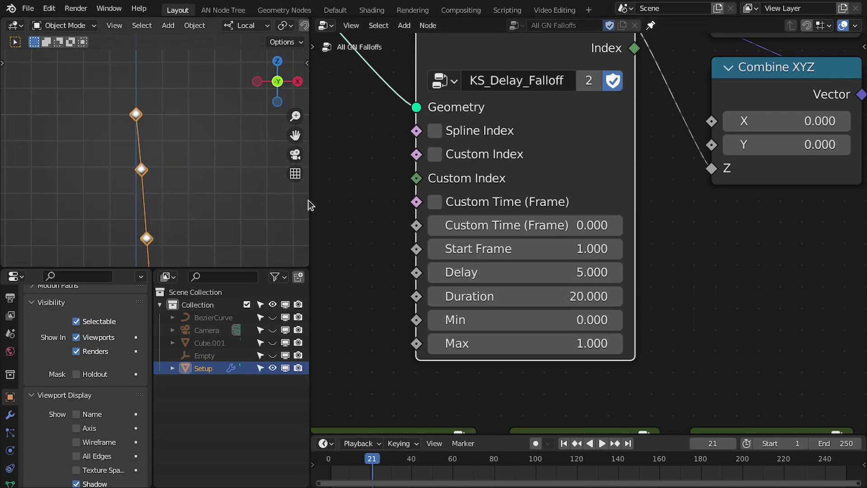
{"action": "left_click", "coordinate": [712, 445]}
{"action": "type", "text": "20"}
{"action": "key", "text": "Return"}
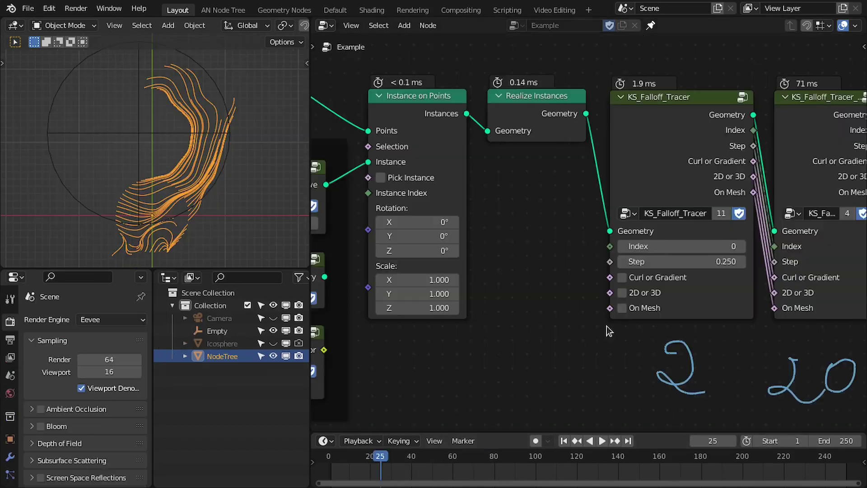
Examine the KS_Falloff_Tracer node and the chain of tracer nodes following Realize Instances in the Example node tree.
{"action": "middle_click_drag", "start_coordinate": [607, 326], "coordinate": [424, 330]}
{"action": "scroll", "coordinate": [424, 327], "scroll_direction": "up", "scroll_amount": 5}
{"action": "middle_click_drag", "start_coordinate": [449, 137], "coordinate": [577, 158]}
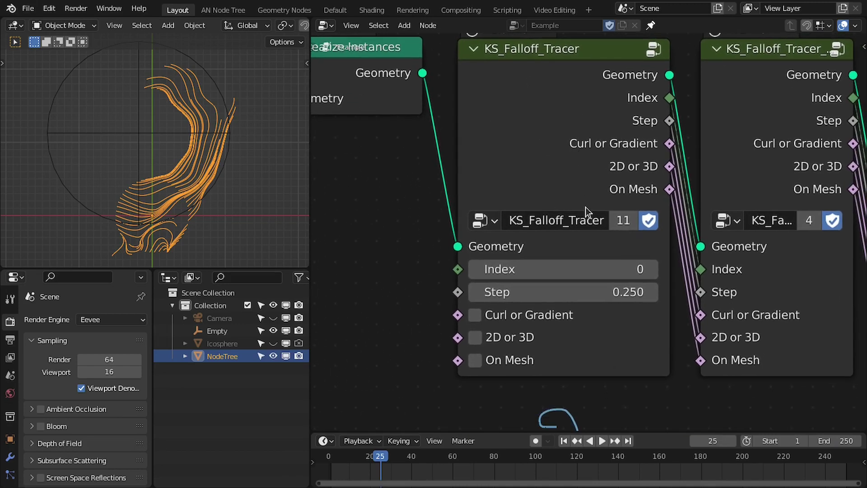
{"action": "scroll", "coordinate": [469, 176], "scroll_direction": "down", "scroll_amount": 1}
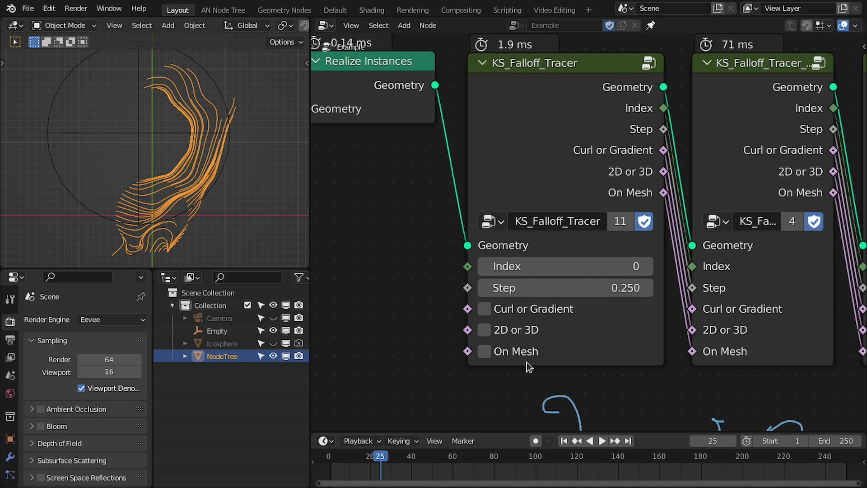
{"action": "middle_click_drag", "start_coordinate": [541, 344], "coordinate": [554, 350]}
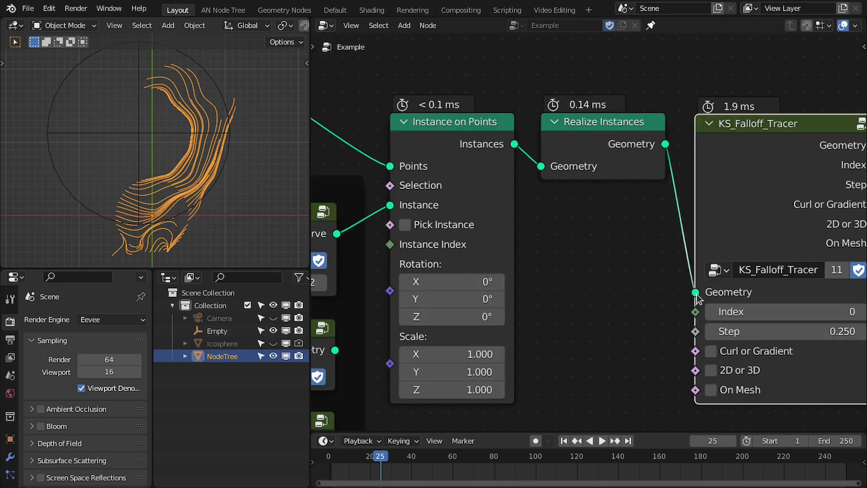
{"action": "middle_click_drag", "start_coordinate": [622, 210], "coordinate": [551, 188]}
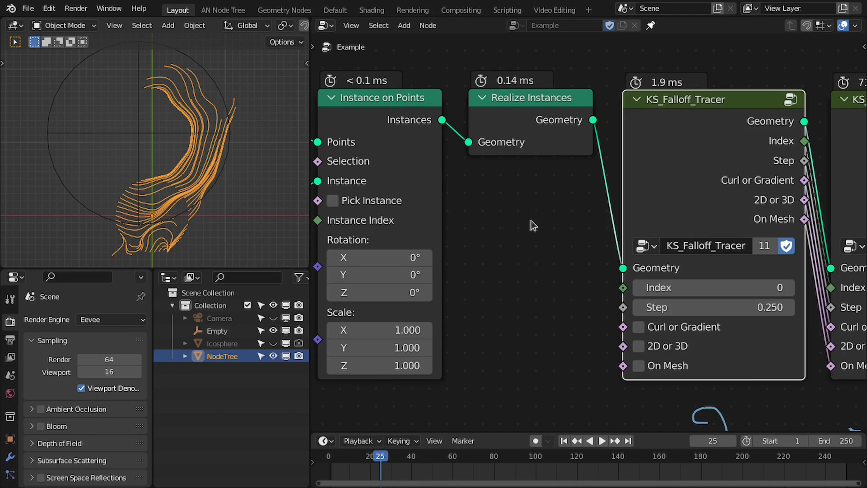
{"action": "scroll", "coordinate": [532, 221], "scroll_direction": "down", "scroll_amount": 2}
{"action": "middle_click_drag", "start_coordinate": [775, 149], "coordinate": [501, 148]}
{"action": "scroll", "coordinate": [501, 147], "scroll_direction": "down", "scroll_amount": 3}
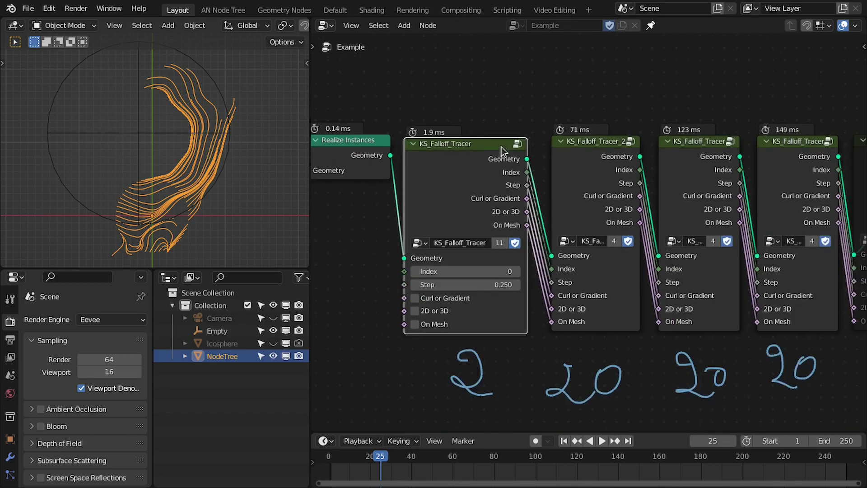
{"action": "scroll", "coordinate": [502, 148], "scroll_direction": "up", "scroll_amount": 1}
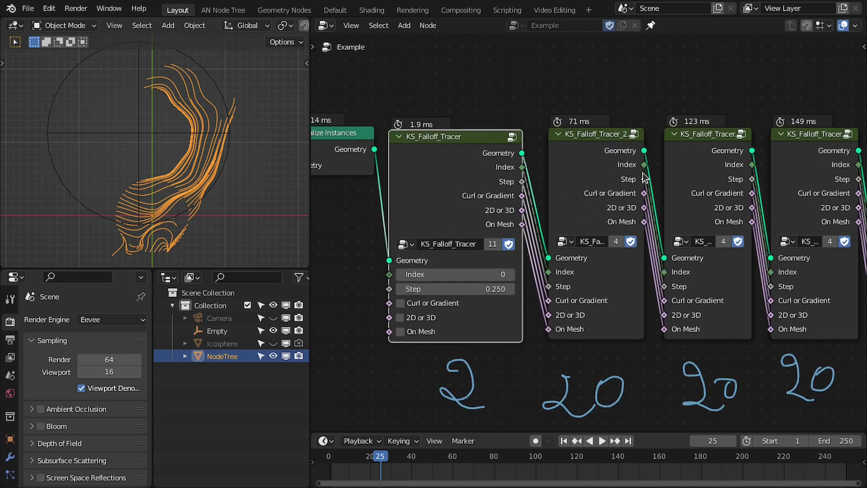
{"action": "scroll", "coordinate": [645, 177], "scroll_direction": "down", "scroll_amount": 2}
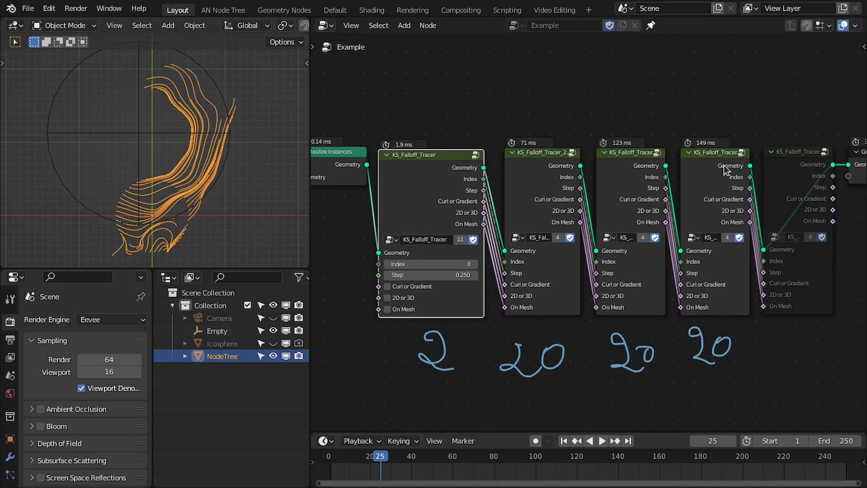
Nudge the first KS_Falloff_Tracer node upward and examine its Geometry, Index and Step inputs.
{"action": "middle_click_drag", "start_coordinate": [478, 176], "coordinate": [533, 177]}
{"action": "left_click_drag", "start_coordinate": [519, 169], "coordinate": [521, 162]}
{"action": "scroll", "coordinate": [555, 225], "scroll_direction": "up", "scroll_amount": 4}
{"action": "middle_click_drag", "start_coordinate": [554, 225], "coordinate": [631, 218]}
{"action": "scroll", "coordinate": [630, 218], "scroll_direction": "down", "scroll_amount": 3}
{"action": "scroll", "coordinate": [489, 194], "scroll_direction": "up", "scroll_amount": 5}
{"action": "scroll", "coordinate": [500, 199], "scroll_direction": "down", "scroll_amount": 3}
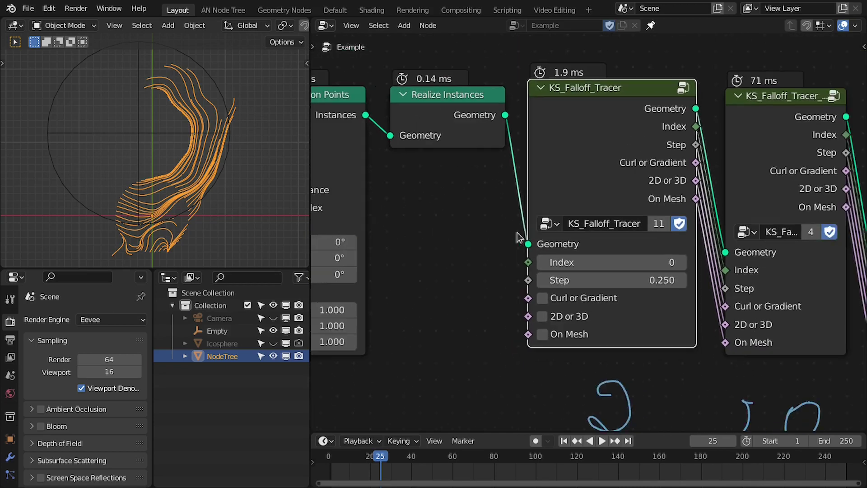
{"action": "scroll", "coordinate": [616, 300], "scroll_direction": "up", "scroll_amount": 1}
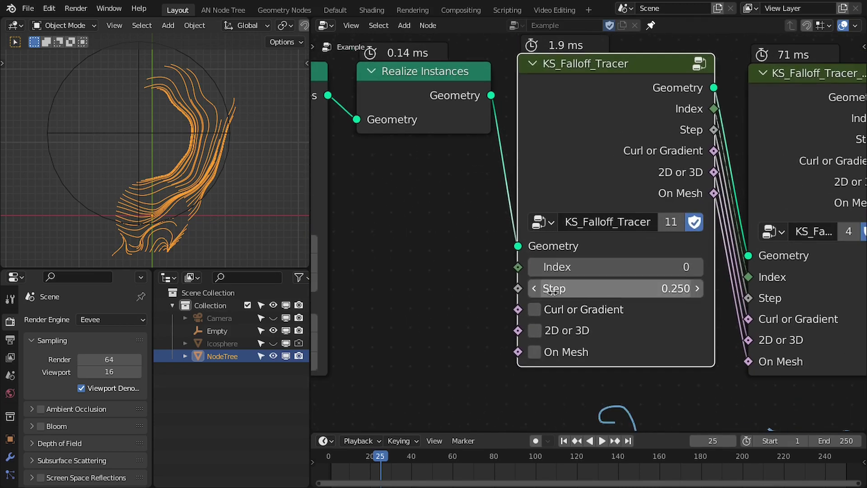
{"action": "middle_click_drag", "start_coordinate": [666, 295], "coordinate": [634, 282]}
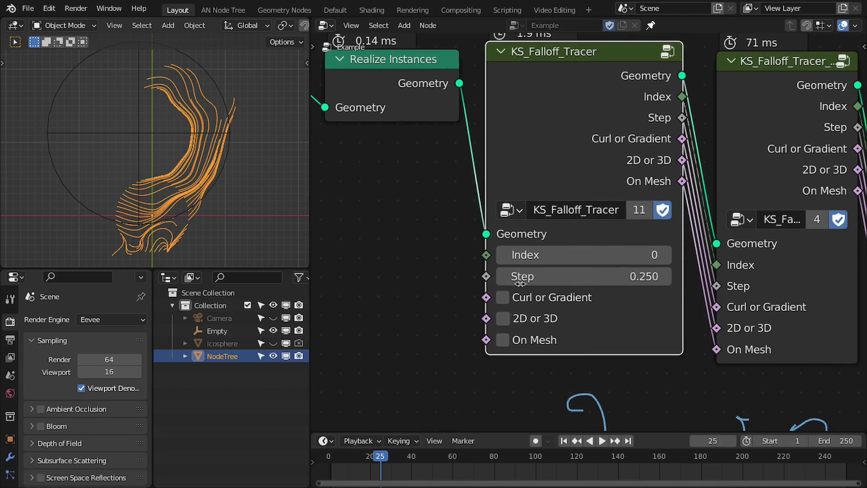
Examine the Curl or Gradient, 2D or 3D and On Mesh options of the first KS_Falloff_Tracer node and its links to the following tracers.
{"action": "scroll", "coordinate": [568, 86], "scroll_direction": "down", "scroll_amount": 2}
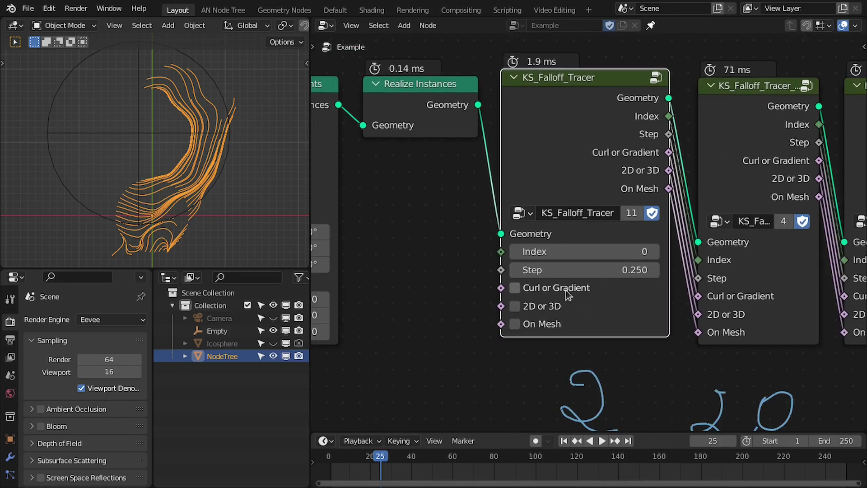
{"action": "scroll", "coordinate": [542, 301], "scroll_direction": "up", "scroll_amount": 1}
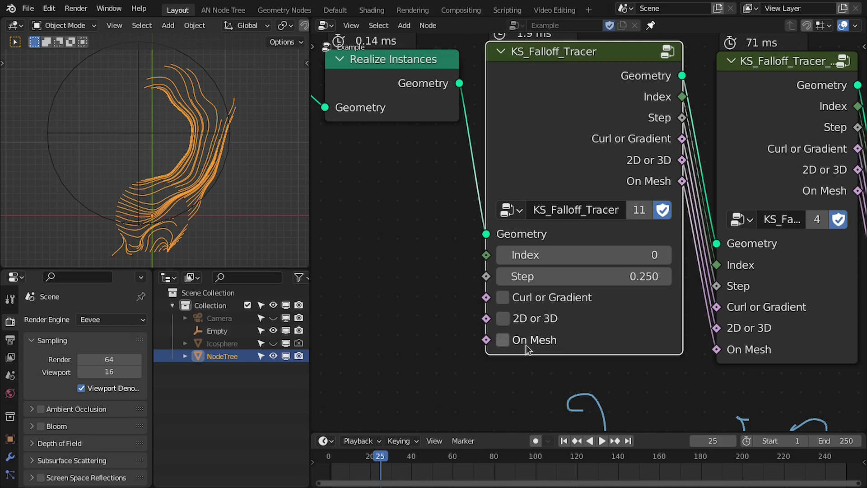
{"action": "middle_click_drag", "start_coordinate": [629, 328], "coordinate": [569, 342]}
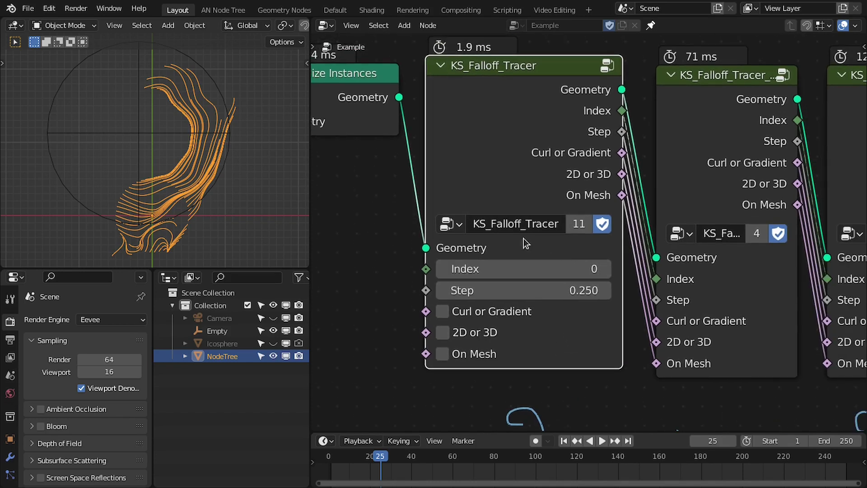
{"action": "scroll", "coordinate": [544, 131], "scroll_direction": "up", "scroll_amount": 1}
{"action": "scroll", "coordinate": [525, 166], "scroll_direction": "down", "scroll_amount": 3}
{"action": "middle_click_drag", "start_coordinate": [524, 165], "coordinate": [501, 204]}
{"action": "scroll", "coordinate": [574, 300], "scroll_direction": "up", "scroll_amount": 1}
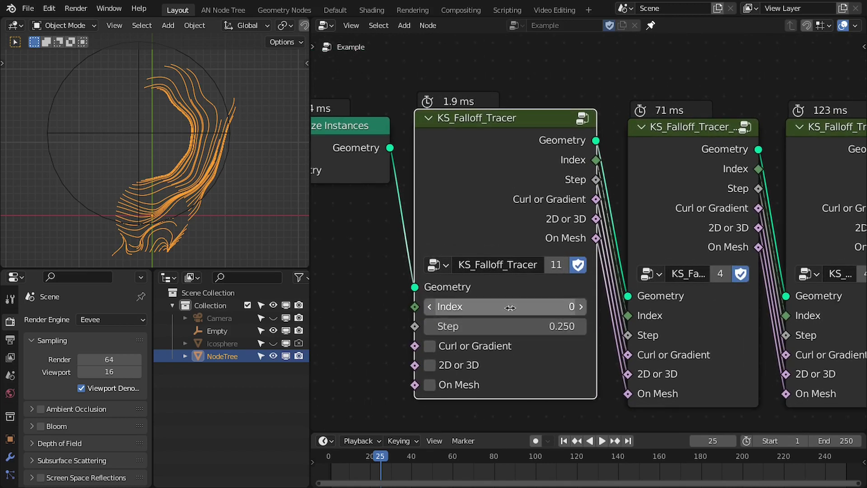
{"action": "scroll", "coordinate": [507, 177], "scroll_direction": "down", "scroll_amount": 1}
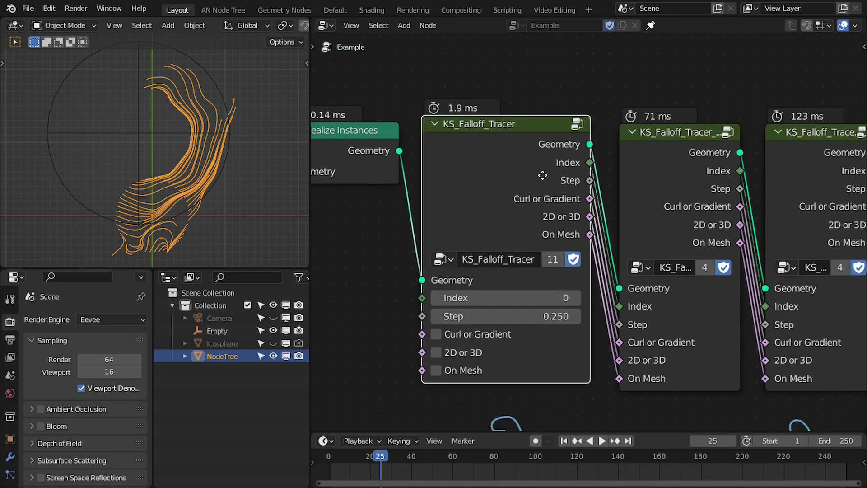
{"action": "scroll", "coordinate": [506, 175], "scroll_direction": "down", "scroll_amount": 2}
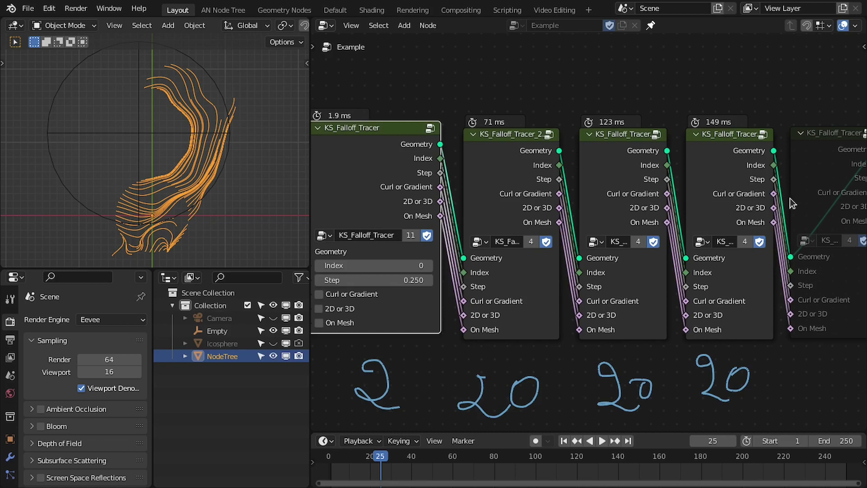
Inspect the KS_Falloff_Tracer_20Steps group and its nested KS_Falloff_Tracer_10_Steps group, and return to the Example node tree.
{"action": "scroll", "coordinate": [452, 181], "scroll_direction": "up", "scroll_amount": 2}
{"action": "left_click", "coordinate": [554, 169]}
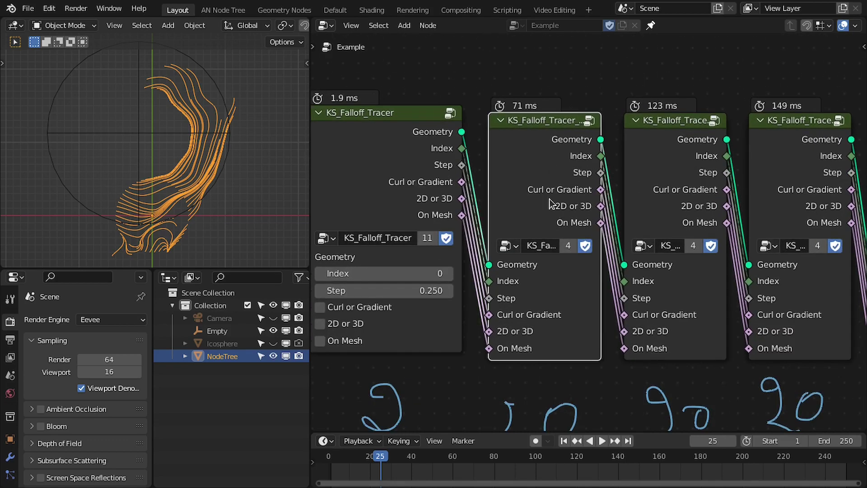
{"action": "key", "text": "Tab"}
{"action": "scroll", "coordinate": [590, 175], "scroll_direction": "up", "scroll_amount": 1}
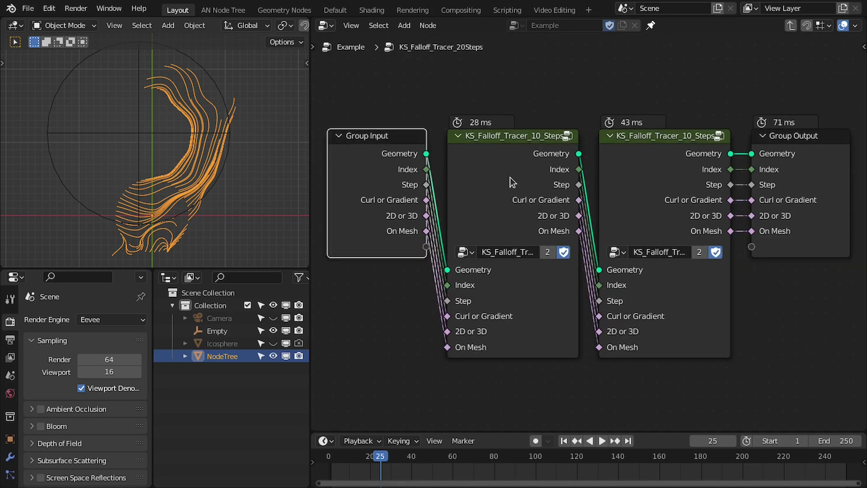
{"action": "left_click", "coordinate": [512, 182]}
{"action": "key", "text": "Tab"}
{"action": "scroll", "coordinate": [587, 217], "scroll_direction": "down", "scroll_amount": 4}
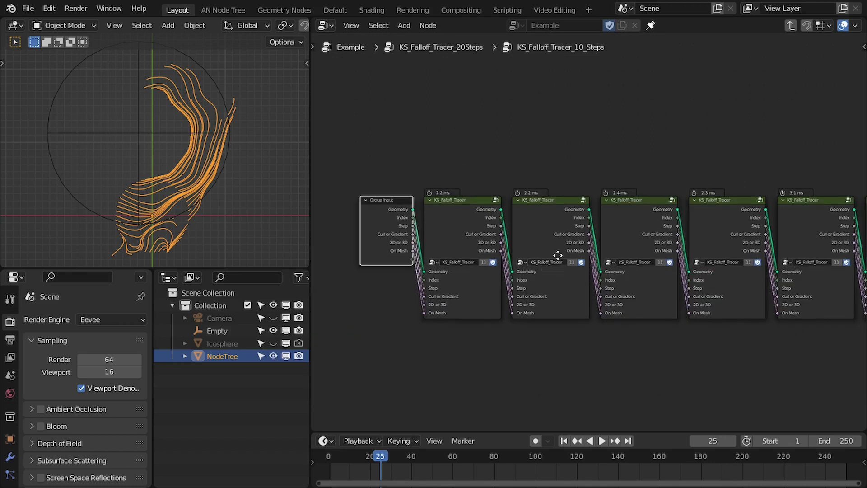
{"action": "key", "text": "Tab"}
{"action": "key", "text": "Tab"}
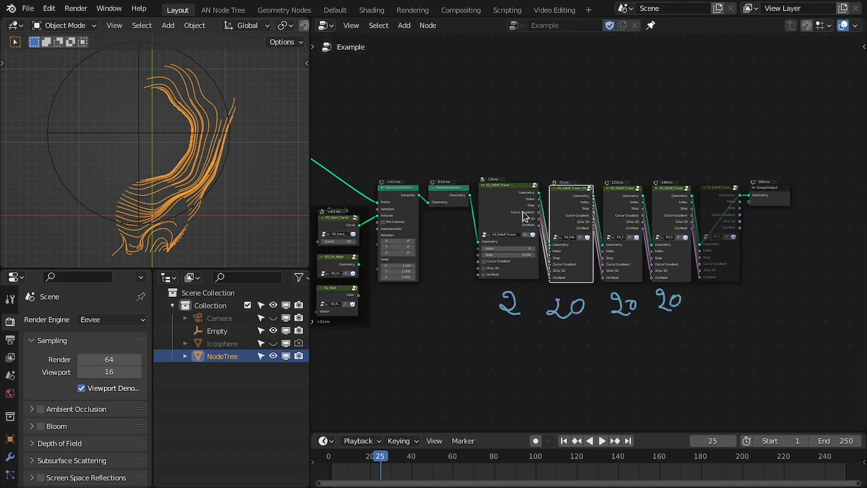
Select the three active 20-step tracer nodes following the first KS_Falloff_Tracer node.
{"action": "scroll", "coordinate": [587, 333], "scroll_direction": "up", "scroll_amount": 3}
{"action": "middle_click_drag", "start_coordinate": [587, 333], "coordinate": [528, 305]}
{"action": "left_click_drag", "start_coordinate": [506, 102], "coordinate": [705, 171]}
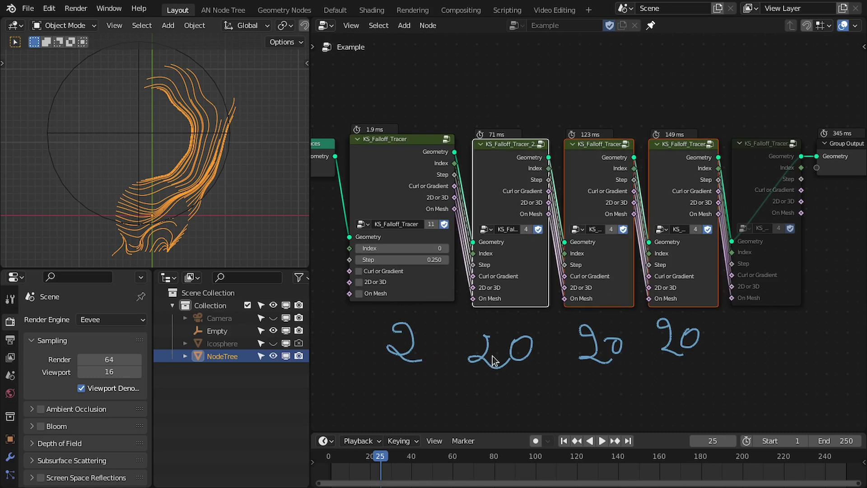
{"action": "middle_click_drag", "start_coordinate": [495, 361], "coordinate": [618, 336]}
{"action": "scroll", "coordinate": [568, 332], "scroll_direction": "up", "scroll_amount": 1}
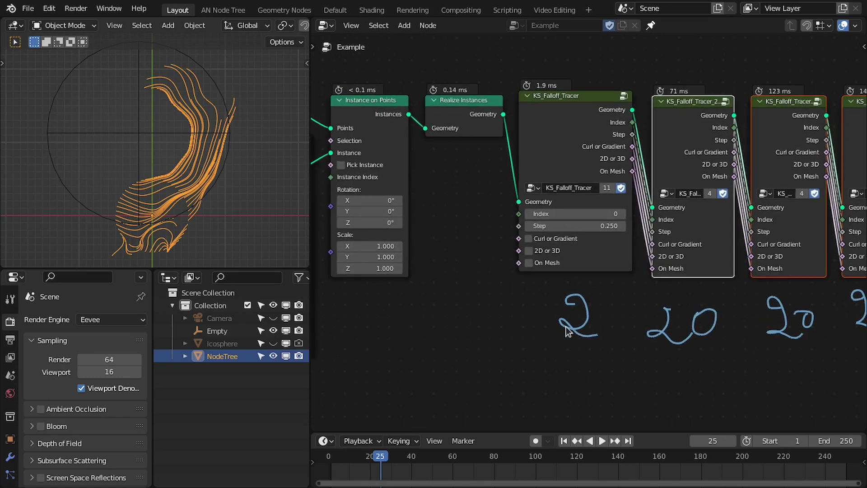
Examine the Controls frame and the Instance on Points and Realize Instances nodes that feed the first tracer.
{"action": "middle_click_drag", "start_coordinate": [483, 296], "coordinate": [666, 372]}
{"action": "scroll", "coordinate": [509, 330], "scroll_direction": "up", "scroll_amount": 5}
{"action": "middle_click_drag", "start_coordinate": [393, 260], "coordinate": [540, 203]}
{"action": "scroll", "coordinate": [536, 208], "scroll_direction": "up", "scroll_amount": 2}
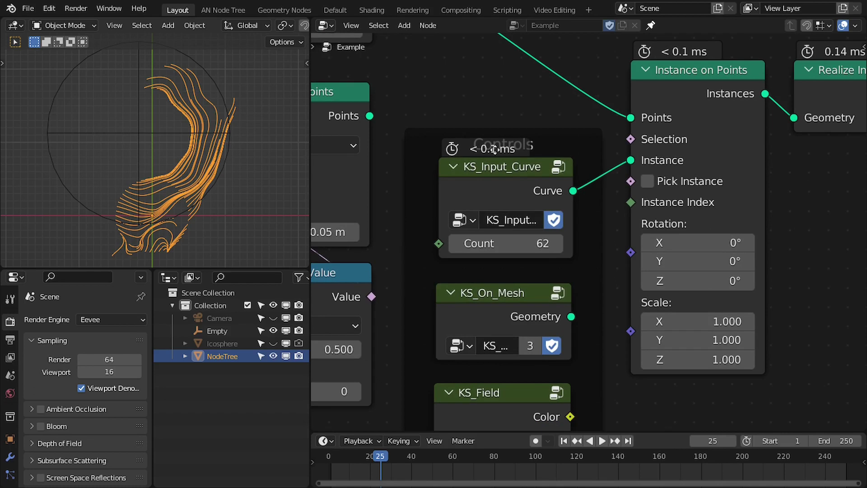
{"action": "scroll", "coordinate": [532, 238], "scroll_direction": "down", "scroll_amount": 6}
{"action": "middle_click_drag", "start_coordinate": [619, 180], "coordinate": [448, 168]}
{"action": "middle_click_drag", "start_coordinate": [546, 190], "coordinate": [559, 187]}
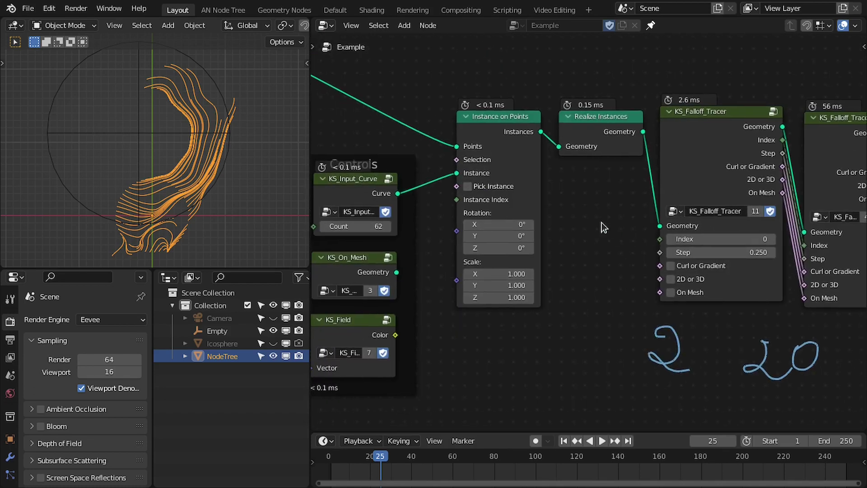
{"action": "middle_click_drag", "start_coordinate": [610, 224], "coordinate": [653, 228]}
{"action": "scroll", "coordinate": [651, 227], "scroll_direction": "up", "scroll_amount": 3}
{"action": "middle_click_drag", "start_coordinate": [745, 223], "coordinate": [679, 211]}
{"action": "middle_click_drag", "start_coordinate": [601, 207], "coordinate": [677, 208]}
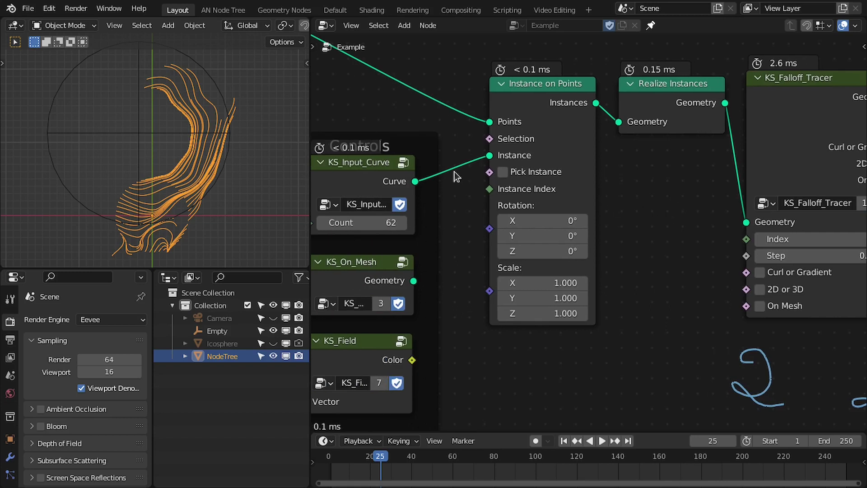
{"action": "scroll", "coordinate": [453, 175], "scroll_direction": "down", "scroll_amount": 3}
{"action": "middle_click_drag", "start_coordinate": [537, 155], "coordinate": [596, 174]}
{"action": "middle_click_drag", "start_coordinate": [554, 202], "coordinate": [462, 189]}
{"action": "scroll", "coordinate": [477, 195], "scroll_direction": "up", "scroll_amount": 2}
Inspect the contents of the KS_Input_Curve group and return to the Example node tree.
{"action": "left_click", "coordinate": [439, 190]}
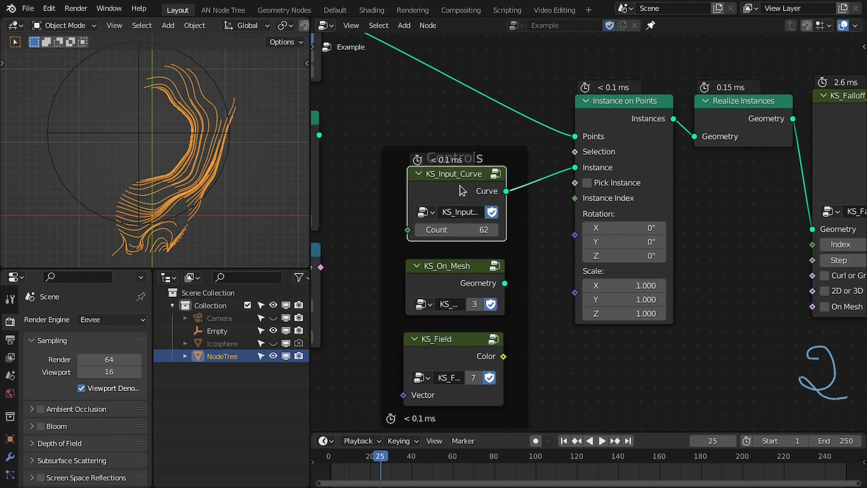
{"action": "key", "text": "Tab"}
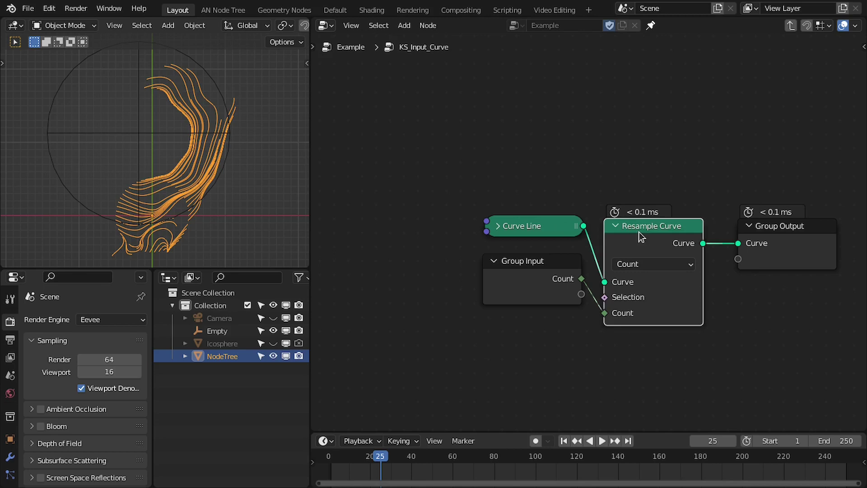
{"action": "key", "text": "Tab"}
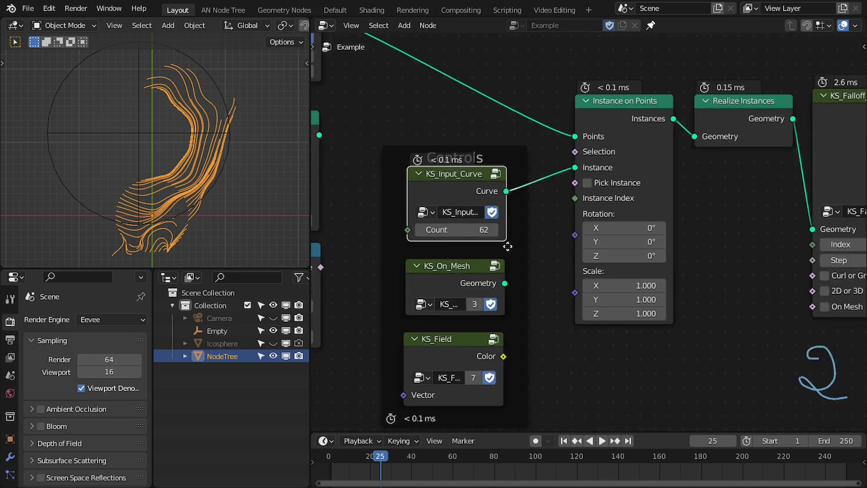
Inspect the Object Info node inside the KS_On_Mesh group and return to the Example node tree.
{"action": "left_click", "coordinate": [468, 294]}
{"action": "middle_click_drag", "start_coordinate": [469, 299], "coordinate": [571, 273]}
{"action": "scroll", "coordinate": [570, 273], "scroll_direction": "up", "scroll_amount": 1}
{"action": "scroll", "coordinate": [572, 273], "scroll_direction": "up", "scroll_amount": 2}
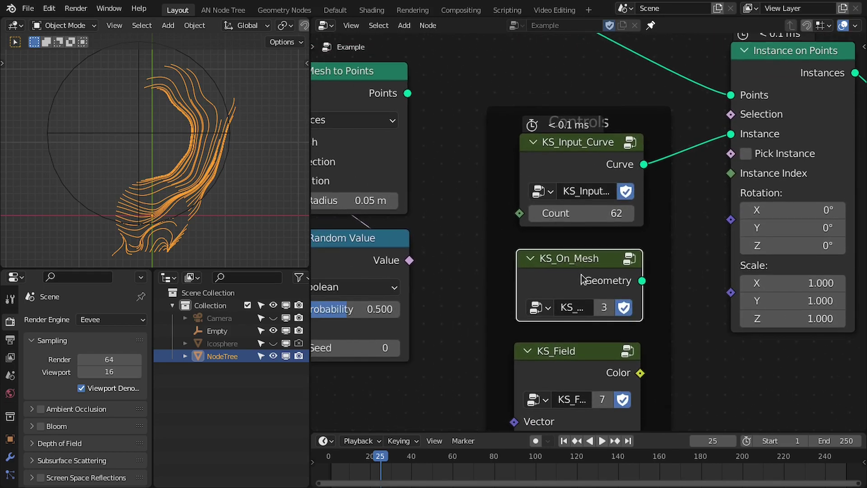
{"action": "key", "text": "Tab"}
{"action": "key", "text": "Home"}
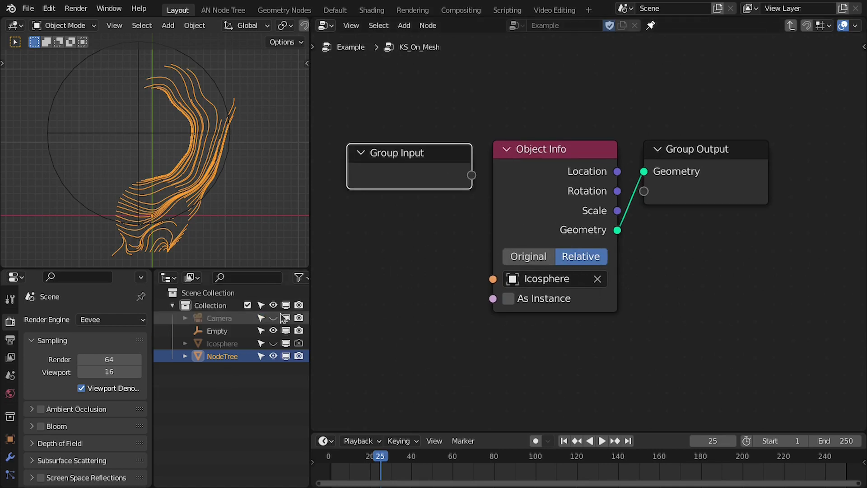
{"action": "scroll", "coordinate": [572, 240], "scroll_direction": "up", "scroll_amount": 1}
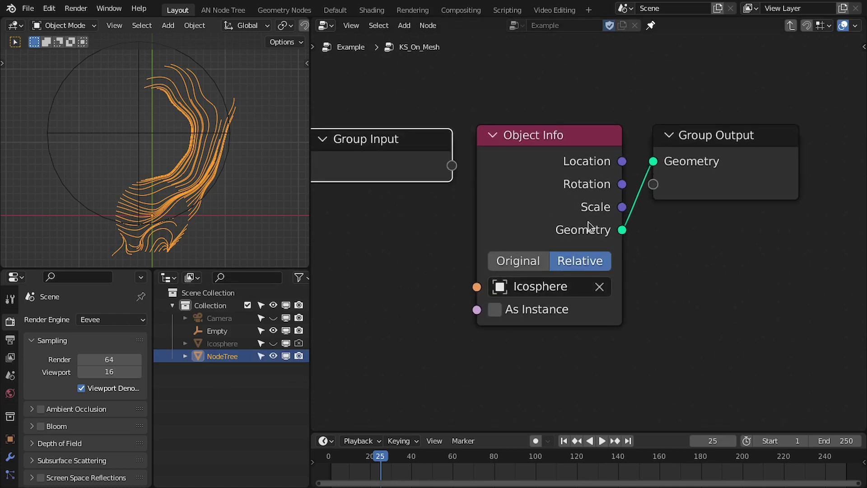
{"action": "scroll", "coordinate": [571, 217], "scroll_direction": "down", "scroll_amount": 1}
{"action": "scroll", "coordinate": [572, 217], "scroll_direction": "up", "scroll_amount": 1}
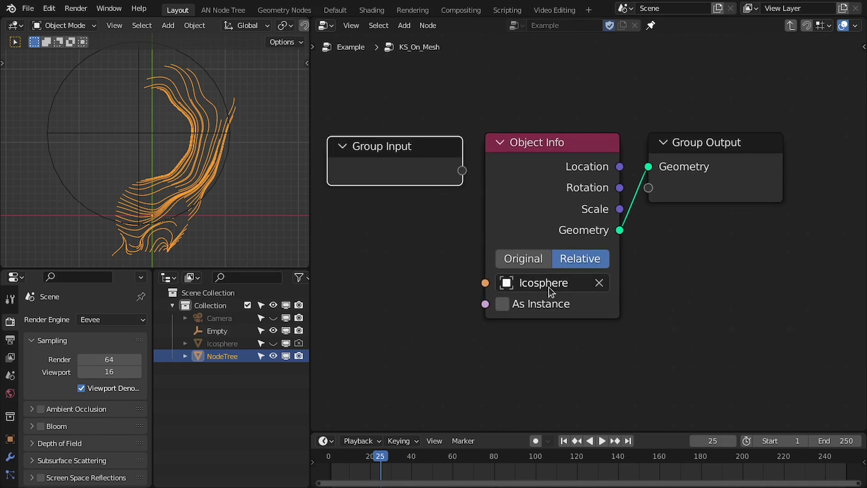
{"action": "key", "text": "Tab"}
Open the KS_Field group in the Controls frame to view its nodes.
{"action": "middle_click_drag", "start_coordinate": [669, 361], "coordinate": [609, 205]}
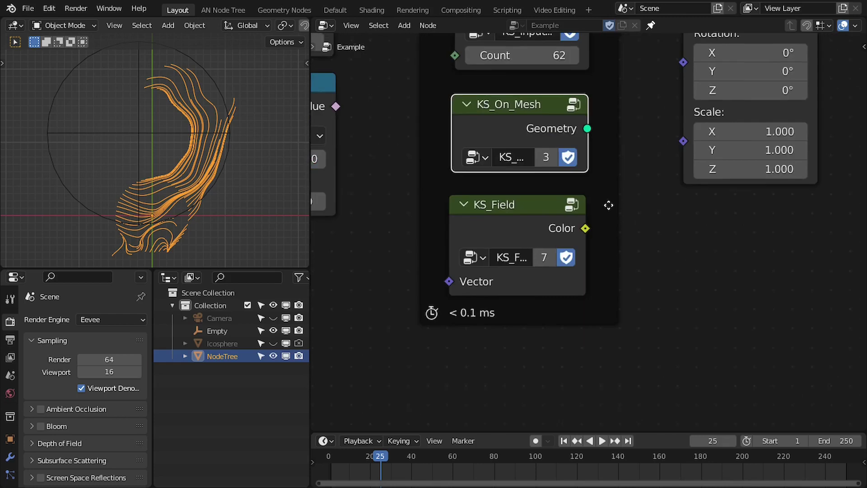
{"action": "scroll", "coordinate": [577, 281], "scroll_direction": "down", "scroll_amount": 2}
{"action": "left_click", "coordinate": [492, 240]}
{"action": "middle_click_drag", "start_coordinate": [613, 276], "coordinate": [611, 276]}
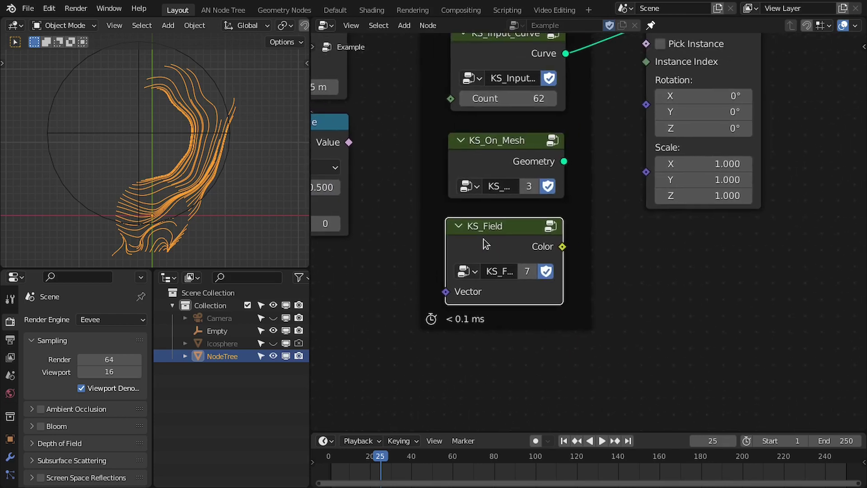
{"action": "key", "text": "Tab"}
{"action": "scroll", "coordinate": [652, 351], "scroll_direction": "down", "scroll_amount": 3}
{"action": "middle_click_drag", "start_coordinate": [635, 358], "coordinate": [563, 353]}
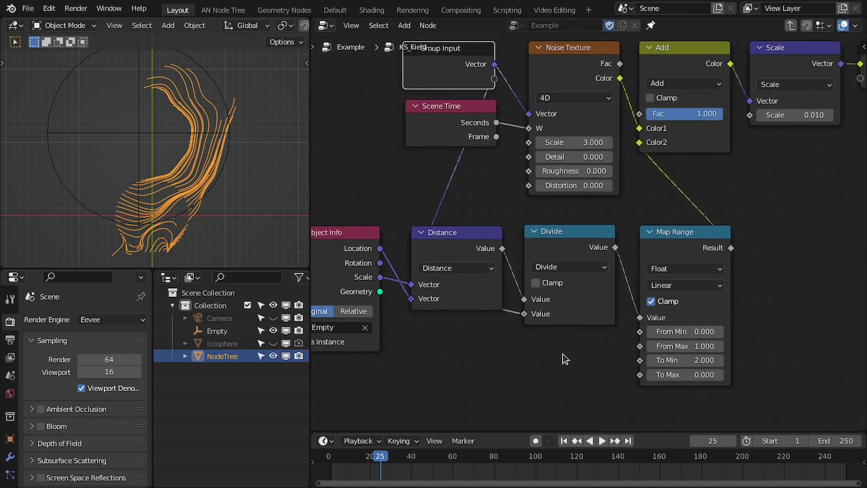
Examine the Noise Texture, Add and Scale nodes and the Empty-based distance chain inside the KS_Field group.
{"action": "scroll", "coordinate": [563, 353], "scroll_direction": "down", "scroll_amount": 5}
{"action": "middle_click_drag", "start_coordinate": [762, 253], "coordinate": [669, 338]}
{"action": "scroll", "coordinate": [670, 338], "scroll_direction": "up", "scroll_amount": 3}
{"action": "middle_click_drag", "start_coordinate": [616, 304], "coordinate": [692, 270]}
{"action": "middle_click_drag", "start_coordinate": [205, 215], "coordinate": [198, 167]}
{"action": "middle_click_drag", "start_coordinate": [662, 300], "coordinate": [646, 253]}
{"action": "left_click", "coordinate": [492, 124]}
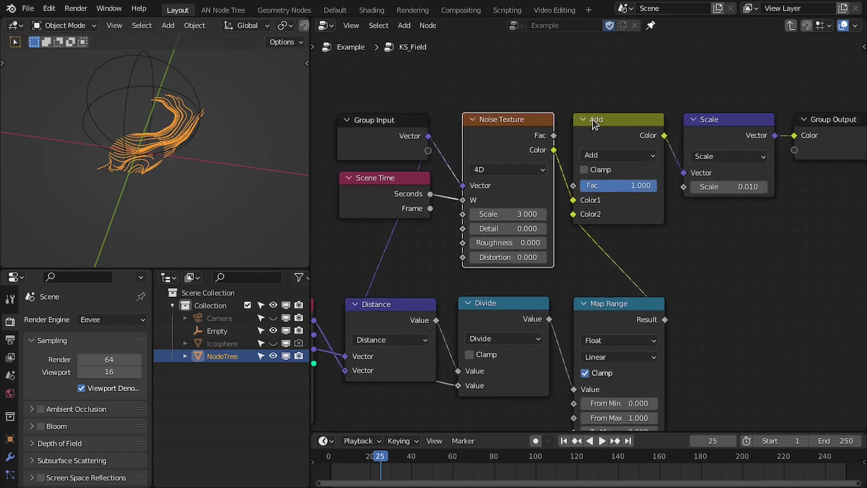
{"action": "middle_click_drag", "start_coordinate": [593, 119], "coordinate": [560, 125]}
{"action": "middle_click_drag", "start_coordinate": [552, 321], "coordinate": [668, 278]}
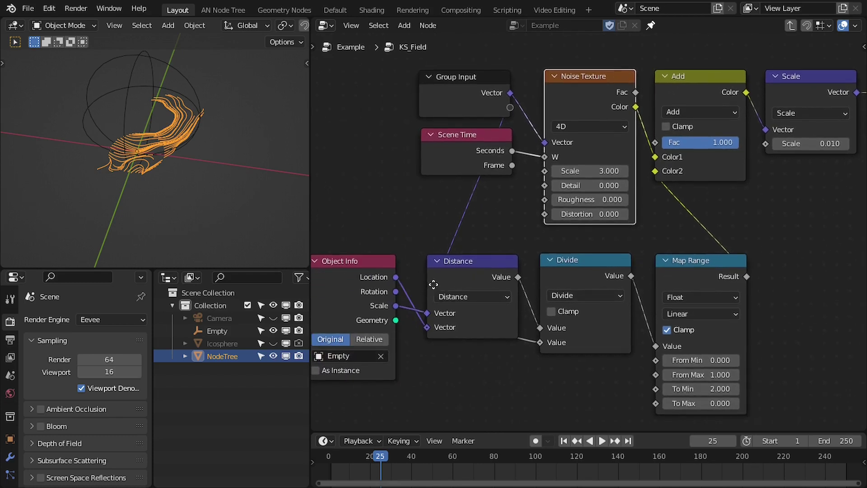
{"action": "middle_click_drag", "start_coordinate": [431, 281], "coordinate": [520, 280]}
Move the Empty slightly toward positive X and negative Y in top view, and return to the Example node tree.
{"action": "middle_click_drag", "start_coordinate": [247, 105], "coordinate": [223, 129]}
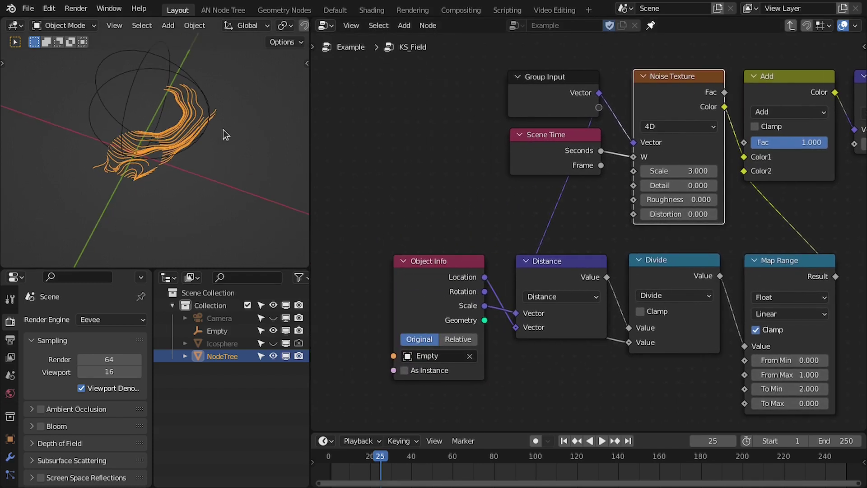
{"action": "key", "text": "KP_7"}
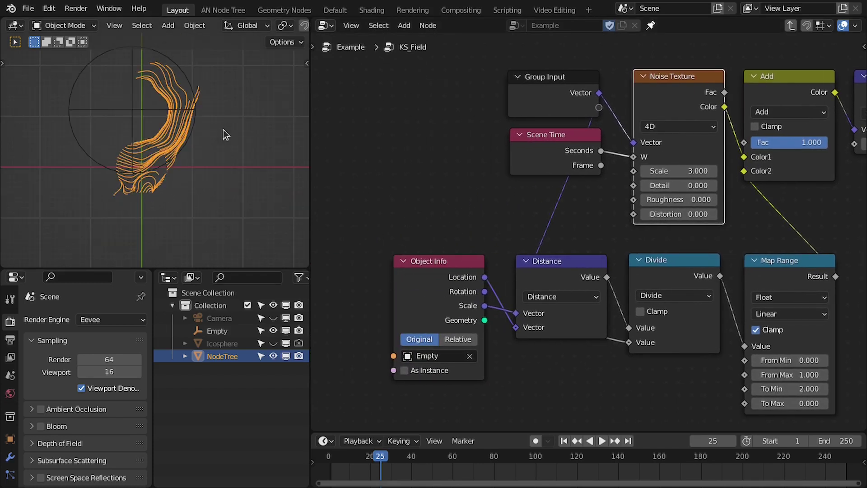
{"action": "left_click", "coordinate": [127, 112]}
{"action": "key", "text": "g"}
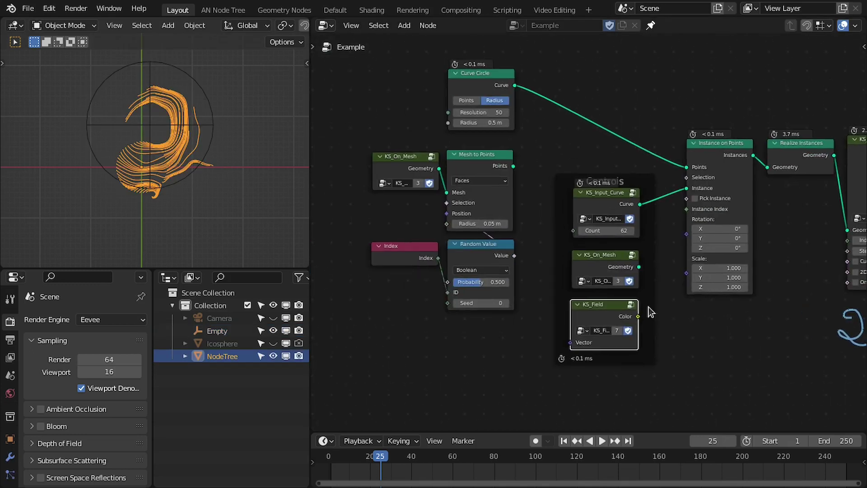
Enable 2D or 3D on the first KS_Falloff_Tracer node and inspect the traced curves from several angles.
{"action": "scroll", "coordinate": [709, 340], "scroll_direction": "up", "scroll_amount": 2}
{"action": "middle_click_drag", "start_coordinate": [253, 149], "coordinate": [177, 88]}
{"action": "scroll", "coordinate": [522, 199], "scroll_direction": "down", "scroll_amount": 2}
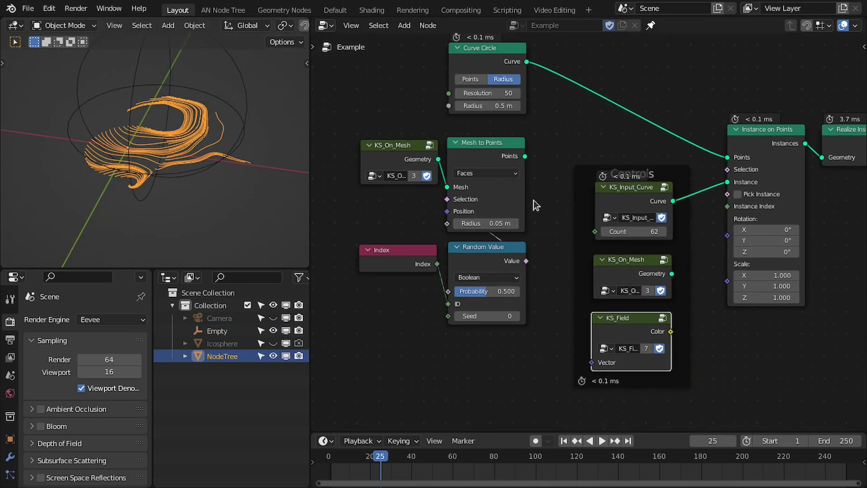
{"action": "middle_click_drag", "start_coordinate": [536, 197], "coordinate": [416, 193]}
{"action": "scroll", "coordinate": [280, 176], "scroll_direction": "down", "scroll_amount": 2}
{"action": "middle_click_drag", "start_coordinate": [700, 208], "coordinate": [494, 202]}
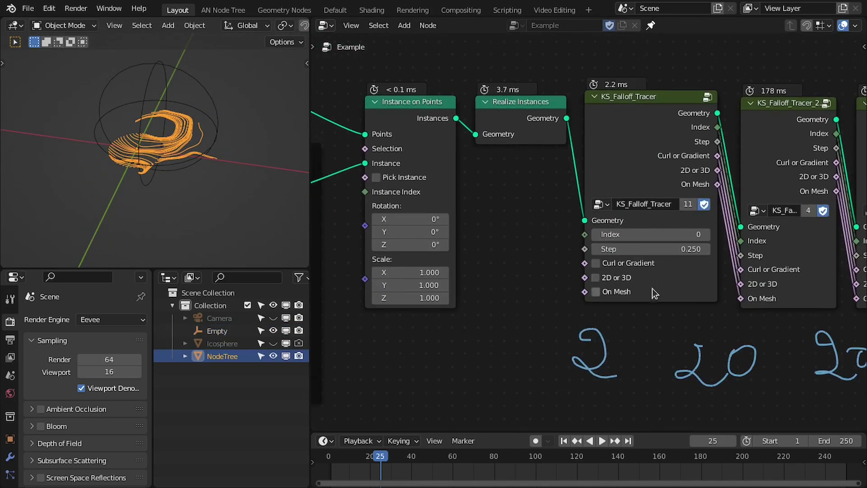
{"action": "scroll", "coordinate": [617, 282], "scroll_direction": "up", "scroll_amount": 3}
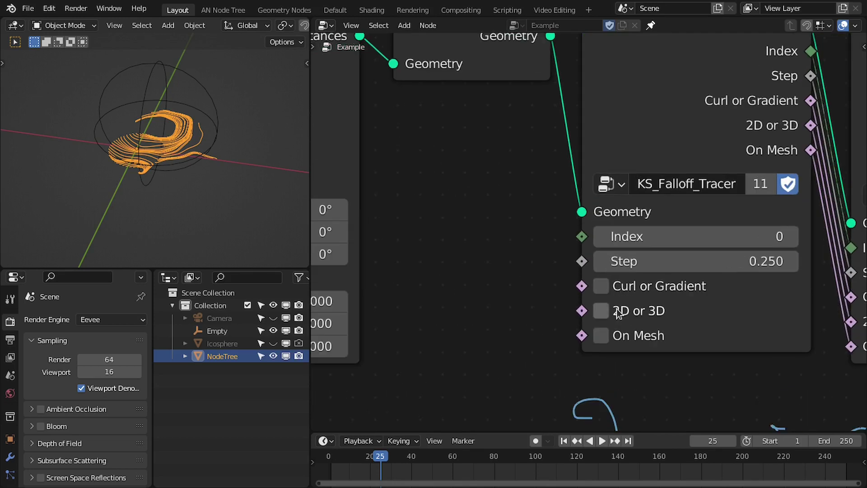
{"action": "left_click", "coordinate": [617, 308]}
{"action": "middle_click_drag", "start_coordinate": [126, 126], "coordinate": [96, 108]}
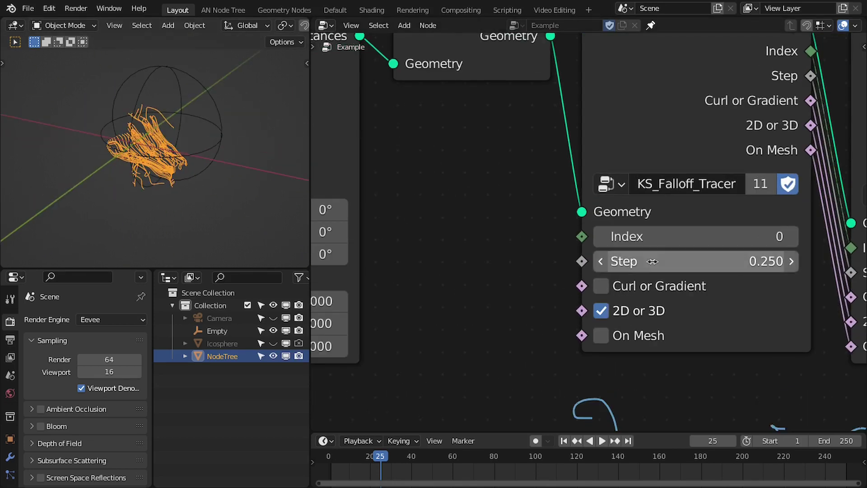
{"action": "scroll", "coordinate": [614, 257], "scroll_direction": "up", "scroll_amount": 1}
{"action": "middle_click_drag", "start_coordinate": [162, 173], "coordinate": [134, 172]}
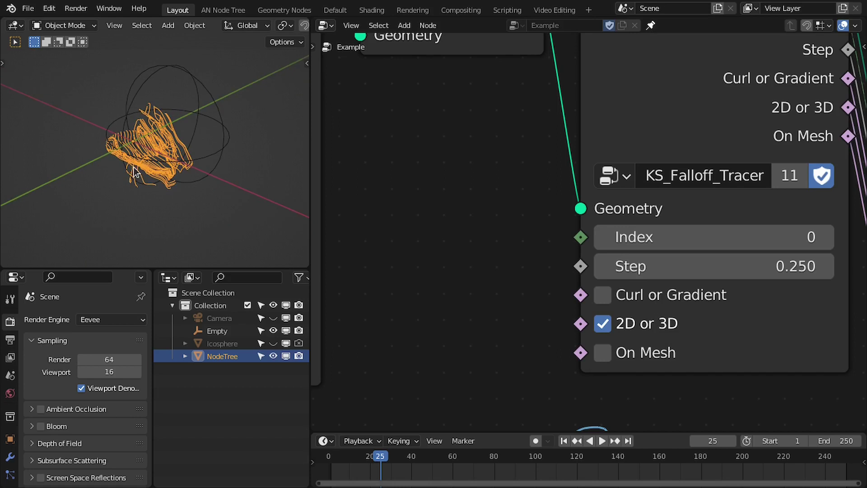
Enable Curl or Gradient on the first KS_Falloff_Tracer node, inspect the traced curves from another angle, and disable it again.
{"action": "left_click", "coordinate": [622, 299]}
{"action": "middle_click_drag", "start_coordinate": [253, 225], "coordinate": [298, 149]}
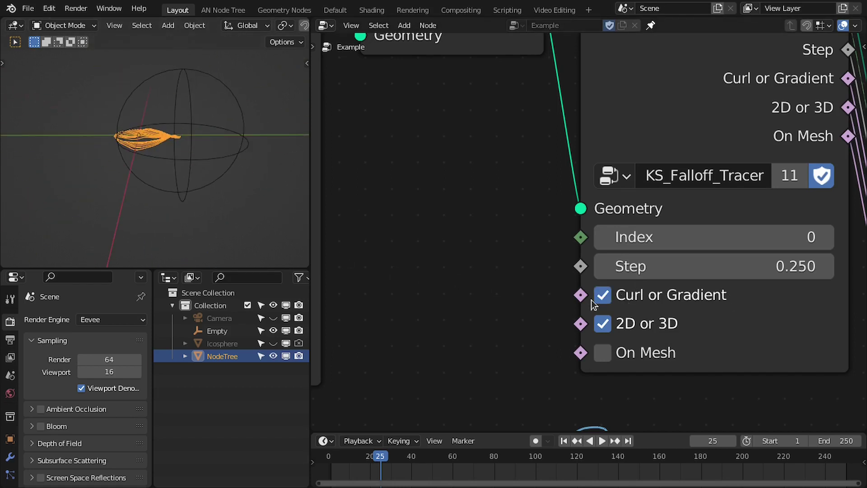
{"action": "left_click", "coordinate": [624, 300]}
Unhide the Icosphere and select it, with the Mesh to Points and Controls nodes in view.
{"action": "scroll", "coordinate": [624, 303], "scroll_direction": "down", "scroll_amount": 3}
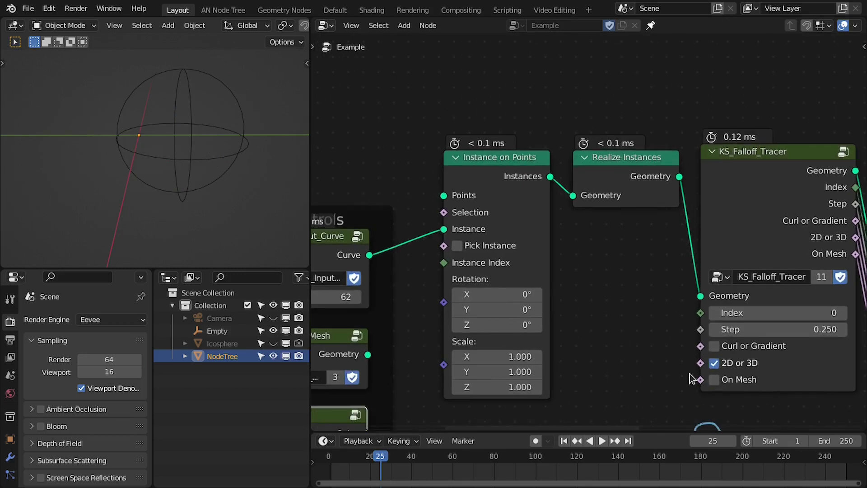
{"action": "scroll", "coordinate": [628, 327], "scroll_direction": "down", "scroll_amount": 1}
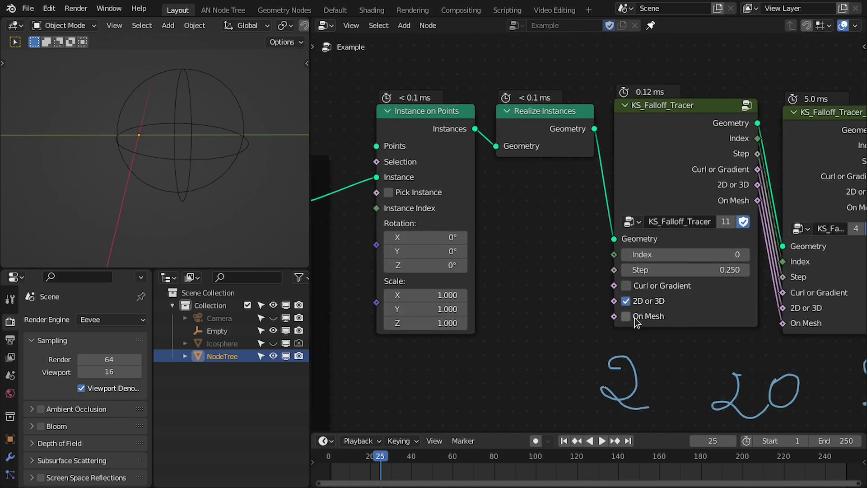
{"action": "scroll", "coordinate": [594, 316], "scroll_direction": "down", "scroll_amount": 2}
{"action": "middle_click_drag", "start_coordinate": [593, 316], "coordinate": [793, 316]}
{"action": "scroll", "coordinate": [793, 315], "scroll_direction": "down", "scroll_amount": 3}
{"action": "middle_click_drag", "start_coordinate": [421, 157], "coordinate": [555, 163]}
{"action": "scroll", "coordinate": [587, 177], "scroll_direction": "up", "scroll_amount": 2}
{"action": "scroll", "coordinate": [556, 163], "scroll_direction": "up", "scroll_amount": 2}
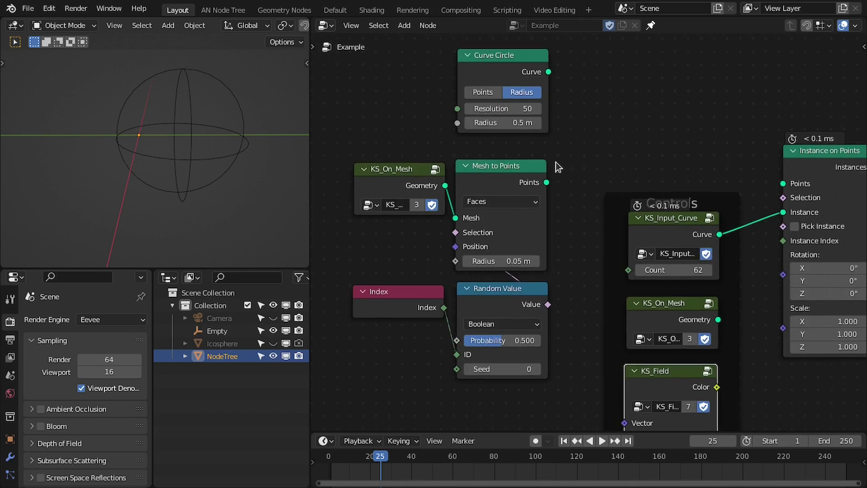
{"action": "left_click", "coordinate": [273, 343]}
{"action": "left_click", "coordinate": [195, 135]}
{"action": "mouse_move", "coordinate": [196, 135]}
{"action": "middle_mouse_down"}
{"action": "mouse_move", "coordinate": [145, 141]}
{"action": "mouse_move", "coordinate": [168, 137]}
{"action": "mouse_move", "coordinate": [175, 126]}
{"action": "mouse_move", "coordinate": [205, 126]}
{"action": "middle_mouse_up"}
{"action": "middle_click_drag", "start_coordinate": [618, 193], "coordinate": [513, 181]}
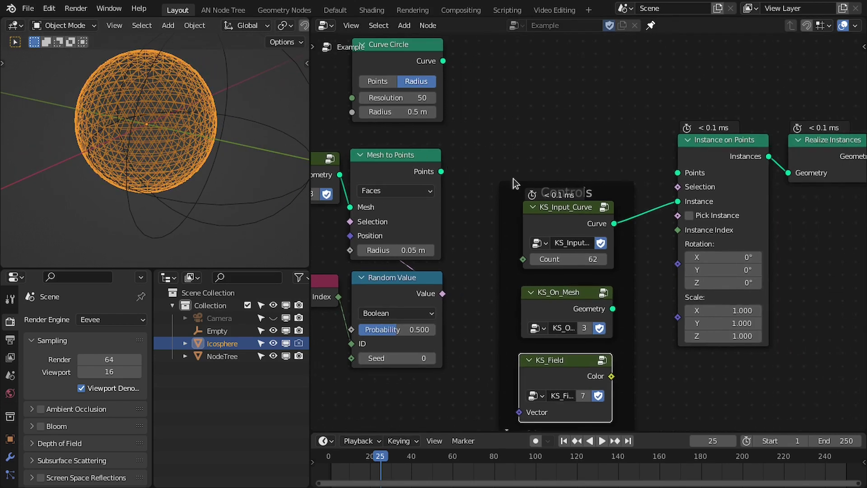
Connect the Mesh to Points output to the Points input of Instance on Points, and select the NodeTree curves for inspection.
{"action": "scroll", "coordinate": [647, 210], "scroll_direction": "up", "scroll_amount": 3}
{"action": "middle_click_drag", "start_coordinate": [555, 213], "coordinate": [548, 174]}
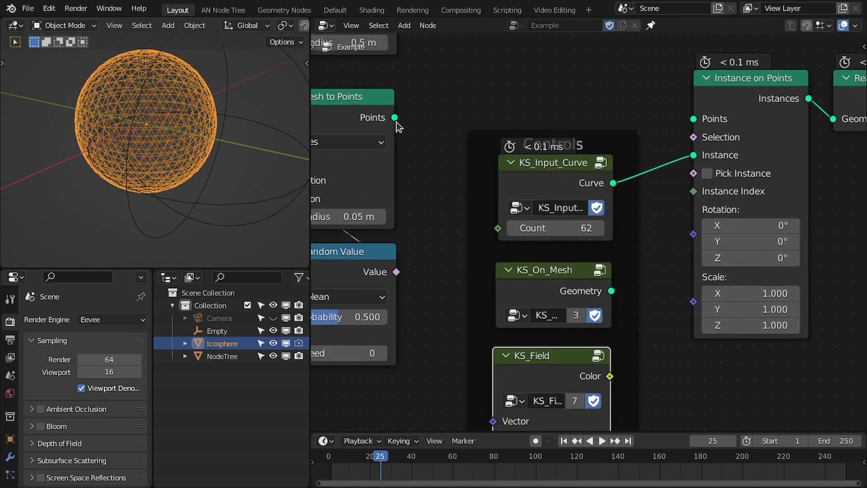
{"action": "left_click_drag", "start_coordinate": [395, 118], "coordinate": [693, 145]}
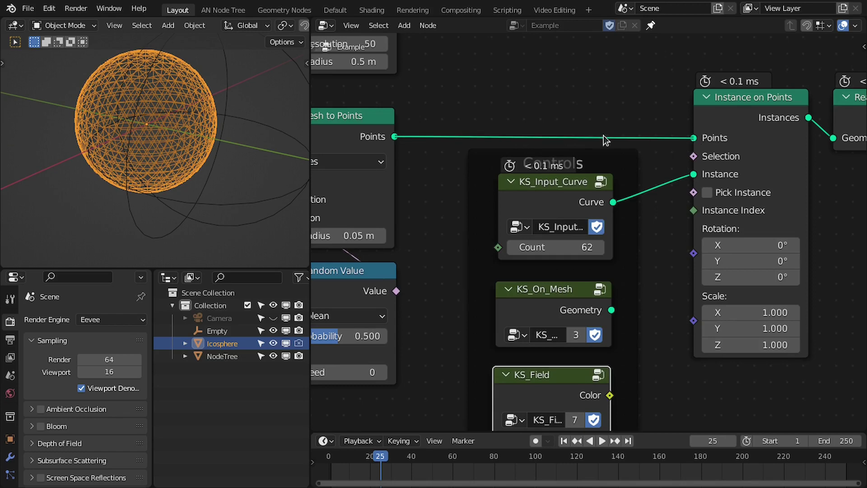
{"action": "scroll", "coordinate": [491, 126], "scroll_direction": "down", "scroll_amount": 3}
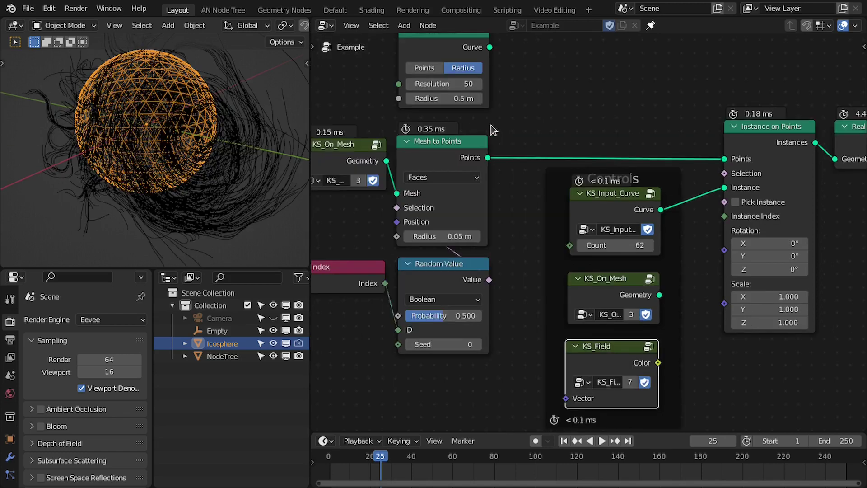
{"action": "left_click", "coordinate": [209, 190]}
{"action": "middle_click_drag", "start_coordinate": [192, 203], "coordinate": [208, 225]}
{"action": "scroll", "coordinate": [139, 161], "scroll_direction": "down", "scroll_amount": 2}
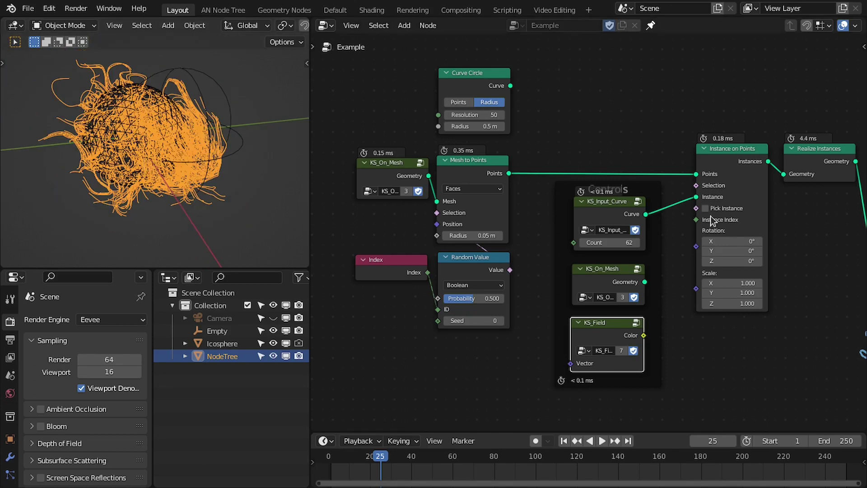
Enable On Mesh on the first KS_Falloff_Tracer node and inspect the curves traced over the sphere.
{"action": "middle_click_drag", "start_coordinate": [716, 229], "coordinate": [477, 179]}
{"action": "scroll", "coordinate": [598, 228], "scroll_direction": "up", "scroll_amount": 4}
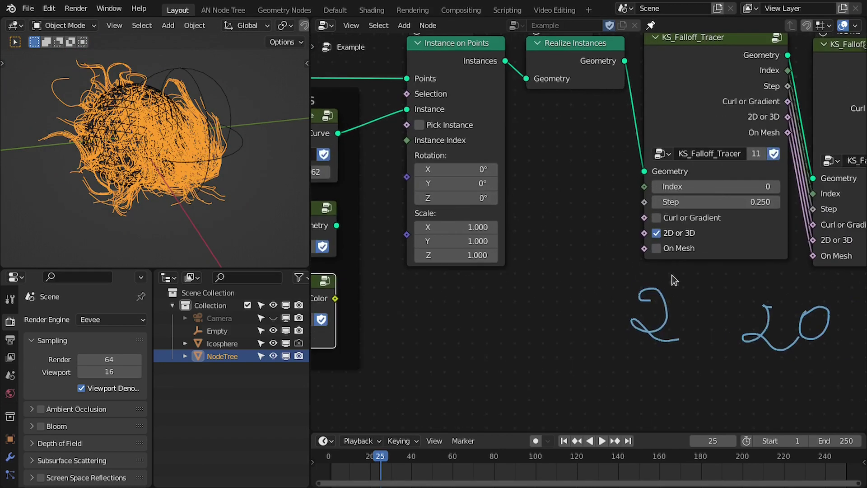
{"action": "left_click", "coordinate": [673, 250]}
{"action": "middle_click_drag", "start_coordinate": [162, 152], "coordinate": [212, 143]}
{"action": "middle_click_drag", "start_coordinate": [683, 309], "coordinate": [568, 316]}
{"action": "scroll", "coordinate": [505, 340], "scroll_direction": "up", "scroll_amount": 4}
{"action": "scroll", "coordinate": [566, 314], "scroll_direction": "up", "scroll_amount": 2}
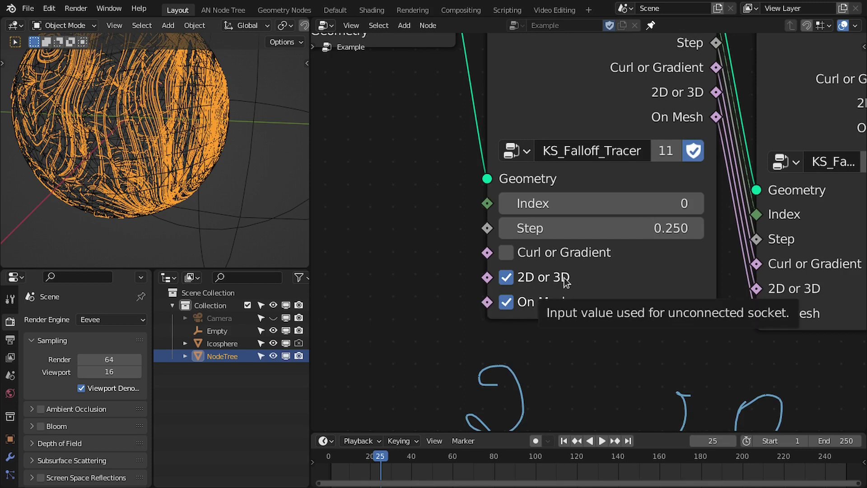
Hide the Icosphere and enable Curl or Gradient on the first KS_Falloff_Tracer node.
{"action": "scroll", "coordinate": [494, 334], "scroll_direction": "down", "scroll_amount": 2}
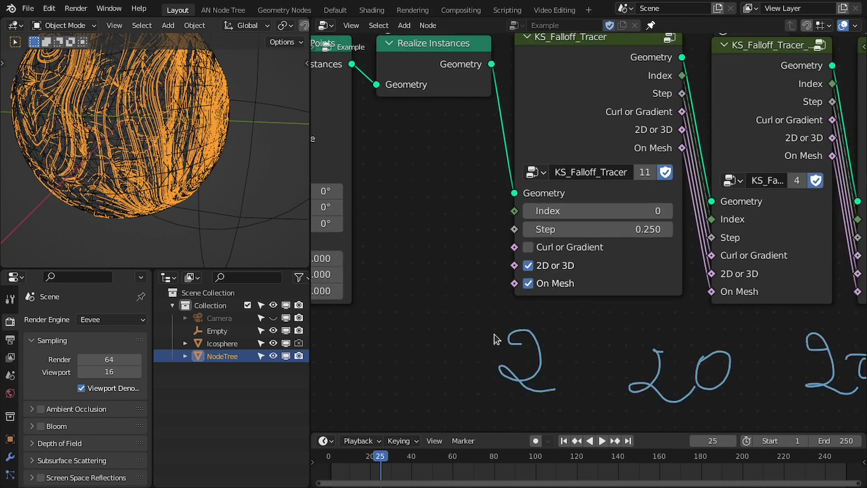
{"action": "scroll", "coordinate": [601, 258], "scroll_direction": "up", "scroll_amount": 1}
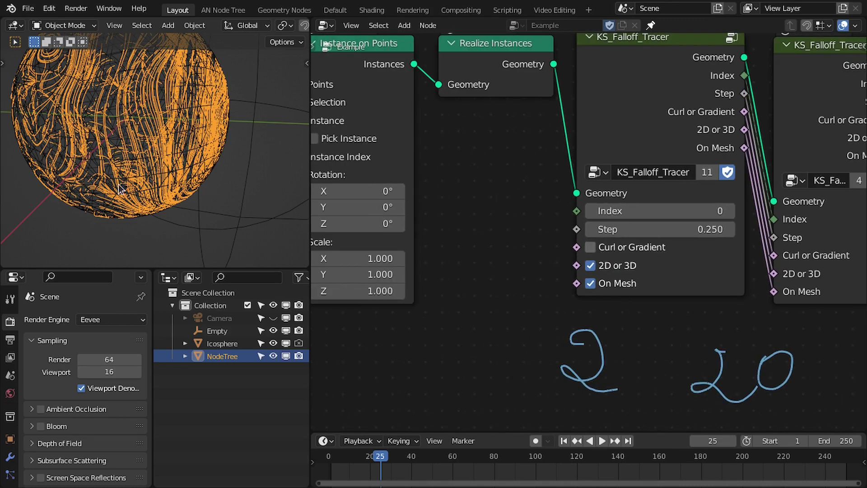
{"action": "middle_click_drag", "start_coordinate": [131, 175], "coordinate": [199, 168]}
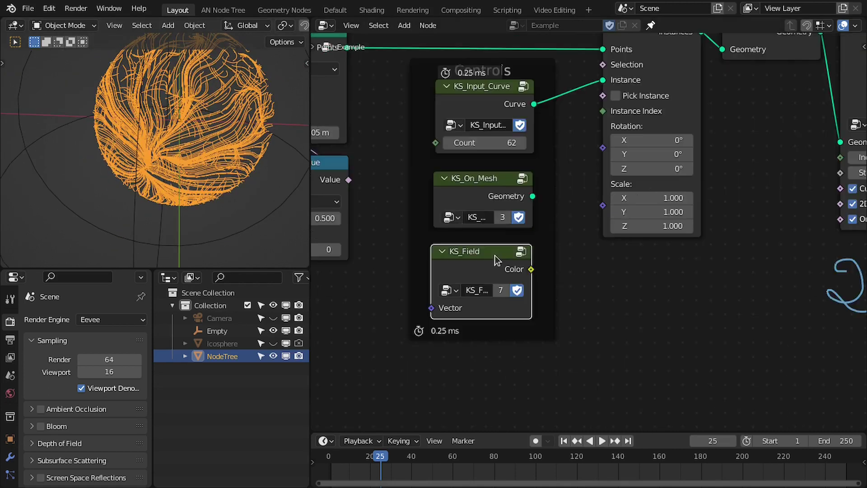
Open the KS_Field group and examine its distance chain from Object Info through Divide to Map Range.
{"action": "key", "text": "Tab"}
{"action": "scroll", "coordinate": [613, 327], "scroll_direction": "down", "scroll_amount": 5}
{"action": "middle_click_drag", "start_coordinate": [619, 310], "coordinate": [513, 275]}
{"action": "scroll", "coordinate": [524, 266], "scroll_direction": "up", "scroll_amount": 2}
{"action": "scroll", "coordinate": [730, 271], "scroll_direction": "down", "scroll_amount": 2}
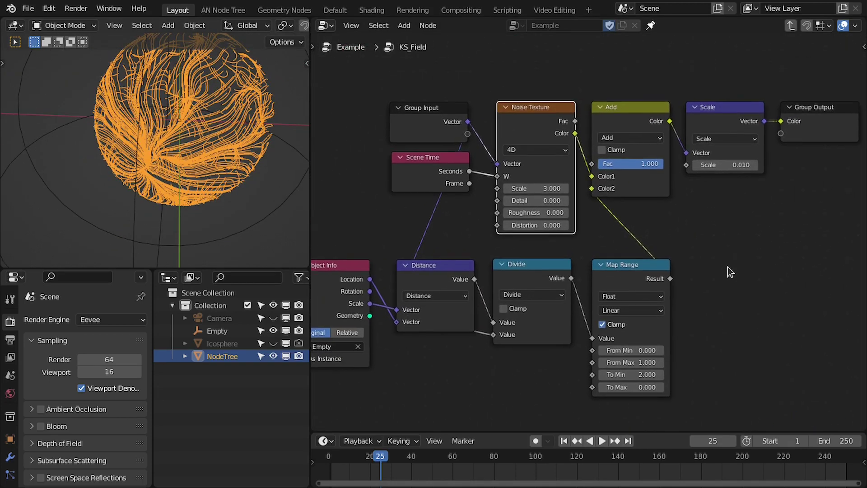
{"action": "left_click_drag", "start_coordinate": [363, 251], "coordinate": [652, 278]}
{"action": "scroll", "coordinate": [616, 273], "scroll_direction": "up", "scroll_amount": 1}
{"action": "middle_click_drag", "start_coordinate": [616, 273], "coordinate": [639, 268]}
{"action": "left_click", "coordinate": [657, 267]}
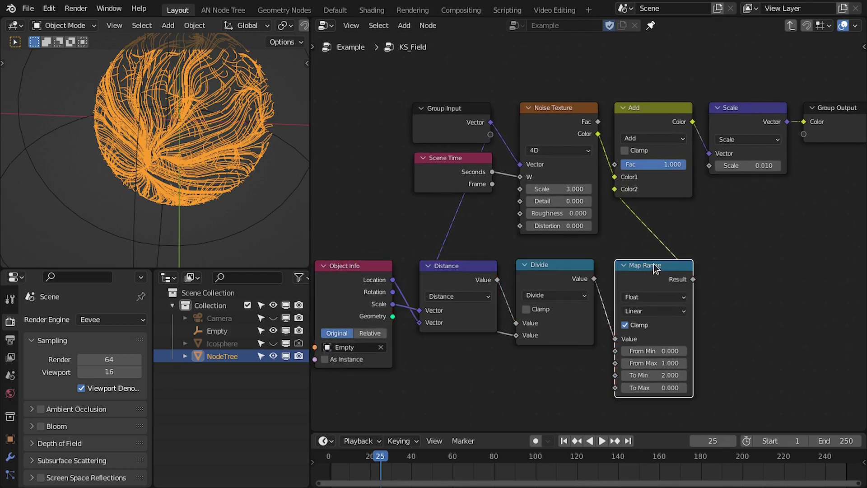
Move the Group Input and Scene Time nodes directly above Object Info, and return to the Example node tree.
{"action": "left_click_drag", "start_coordinate": [389, 74], "coordinate": [365, 177]}
{"action": "middle_click_drag", "start_coordinate": [444, 176], "coordinate": [474, 202]}
{"action": "left_click_drag", "start_coordinate": [373, 195], "coordinate": [373, 194]}
{"action": "mouse_move", "coordinate": [371, 134]}
{"action": "left_mouse_down"}
{"action": "mouse_move", "coordinate": [374, 151]}
{"action": "mouse_move", "coordinate": [373, 141]}
{"action": "left_mouse_up"}
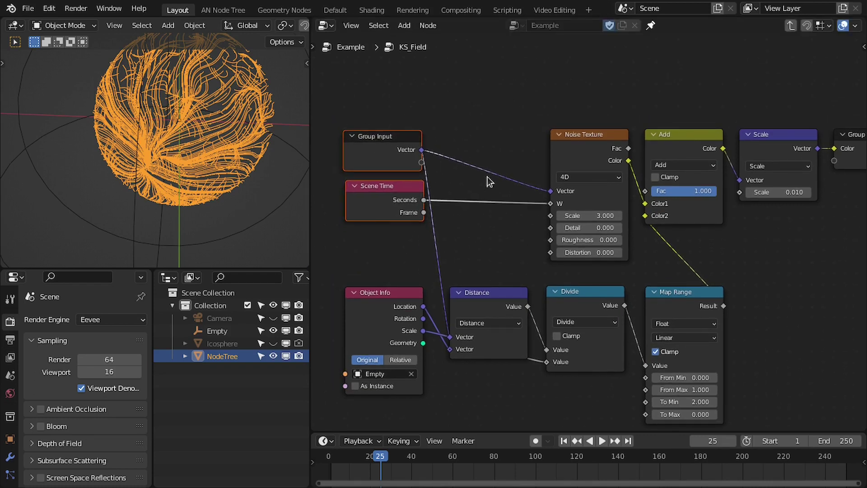
{"action": "middle_click_drag", "start_coordinate": [591, 200], "coordinate": [563, 195]}
{"action": "key", "text": "Tab"}
Inspect the traced curves on the sphere and examine the chain of KS_Falloff_Tracer nodes.
{"action": "middle_click_drag", "start_coordinate": [228, 202], "coordinate": [208, 161]}
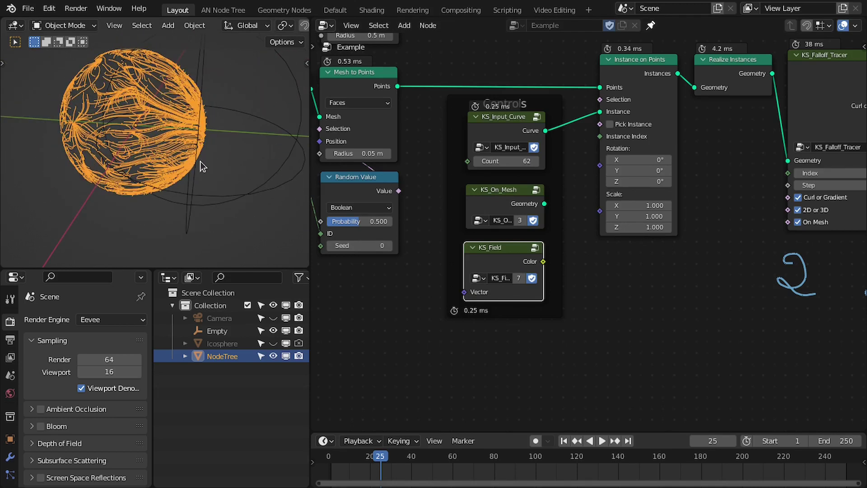
{"action": "middle_click_drag", "start_coordinate": [550, 257], "coordinate": [551, 299]}
{"action": "scroll", "coordinate": [571, 306], "scroll_direction": "up", "scroll_amount": 1}
{"action": "scroll", "coordinate": [601, 304], "scroll_direction": "down", "scroll_amount": 8, "text": "ctrl"}
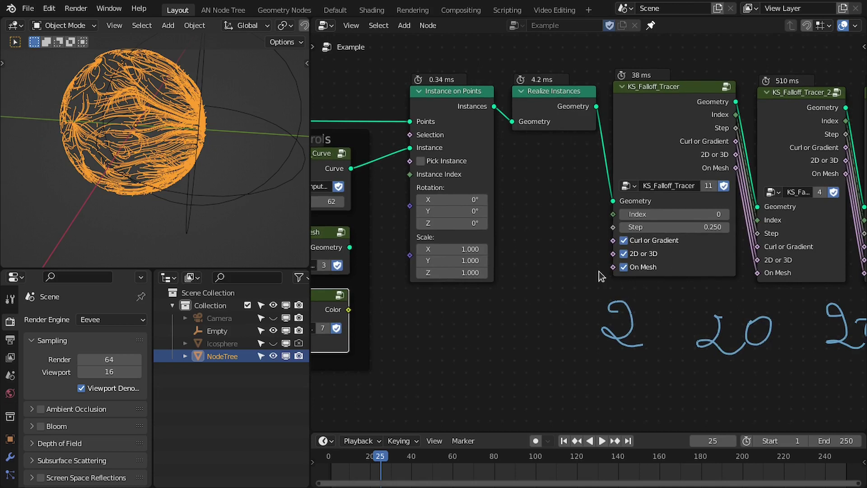
{"action": "scroll", "coordinate": [650, 215], "scroll_direction": "down", "scroll_amount": 2}
{"action": "middle_click_drag", "start_coordinate": [567, 206], "coordinate": [497, 220]}
{"action": "scroll", "coordinate": [497, 220], "scroll_direction": "up", "scroll_amount": 2}
{"action": "middle_click_drag", "start_coordinate": [580, 136], "coordinate": [498, 137]}
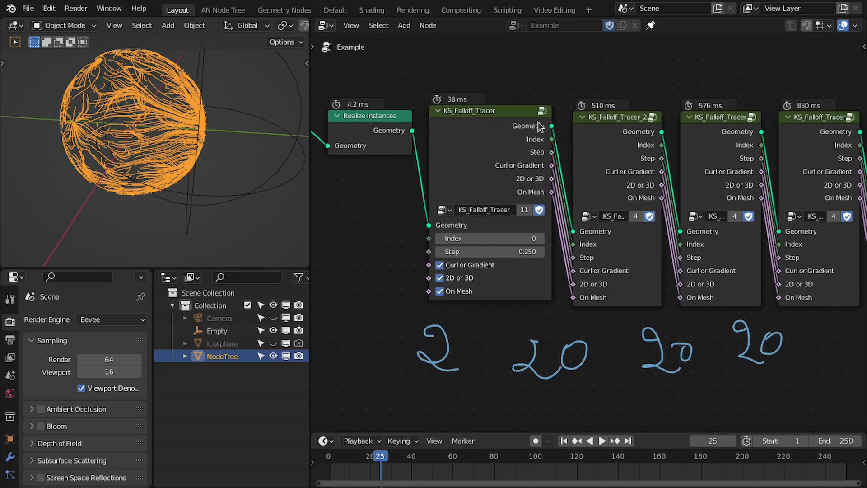
Save the file and maximize the node editor to review the tree from the Controls frame through the tracer chain.
{"action": "key", "text": "ctrl+s"}
{"action": "scroll", "coordinate": [586, 163], "scroll_direction": "down", "scroll_amount": 3}
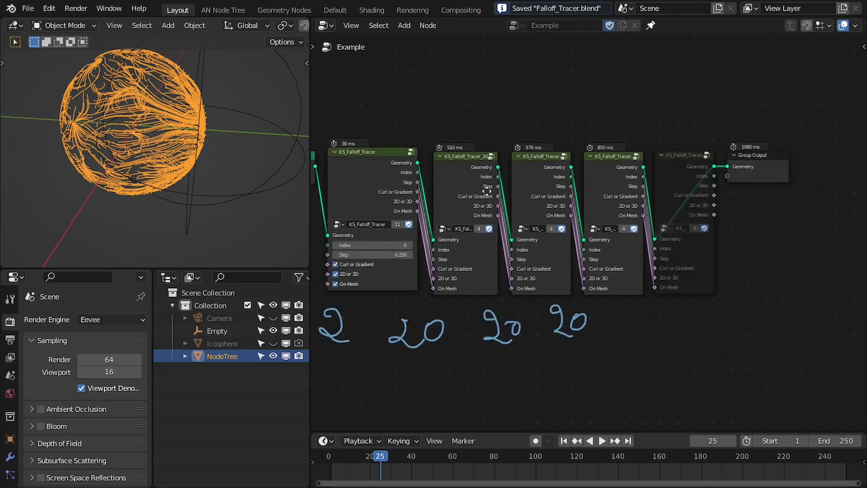
{"action": "key", "text": "ctrl+space"}
{"action": "middle_click_drag", "start_coordinate": [354, 228], "coordinate": [450, 217]}
{"action": "scroll", "coordinate": [382, 226], "scroll_direction": "down", "scroll_amount": 2}
{"action": "middle_click_drag", "start_coordinate": [494, 250], "coordinate": [367, 249]}
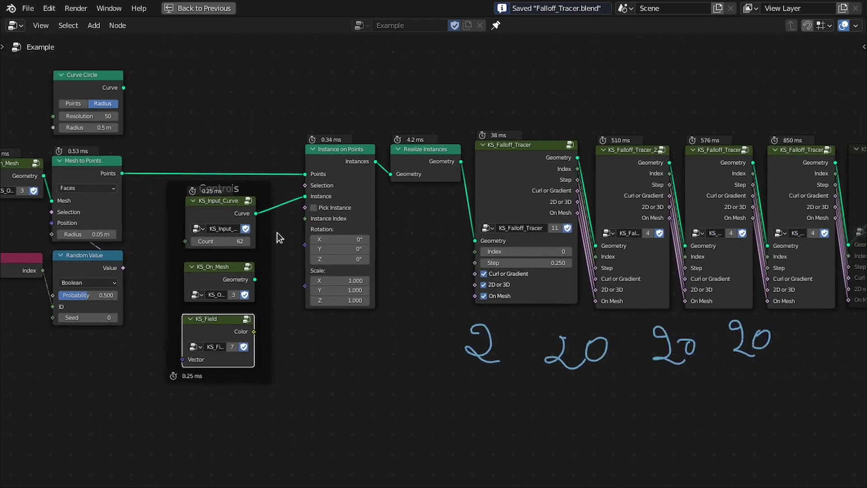
{"action": "left_click_drag", "start_coordinate": [175, 143], "coordinate": [264, 392]}
{"action": "scroll", "coordinate": [489, 143], "scroll_direction": "down", "scroll_amount": 2}
{"action": "middle_click_drag", "start_coordinate": [490, 144], "coordinate": [472, 148]}
{"action": "scroll", "coordinate": [472, 148], "scroll_direction": "up", "scroll_amount": 1}
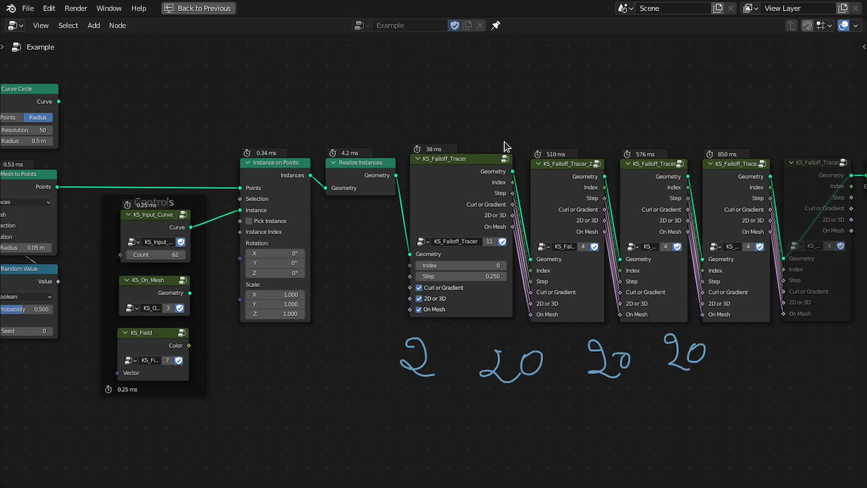
{"action": "scroll", "coordinate": [505, 142], "scroll_direction": "down", "scroll_amount": 1}
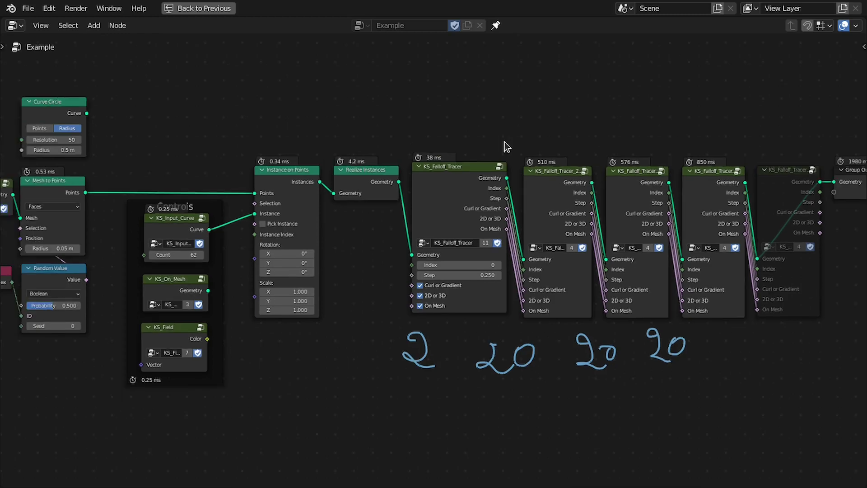